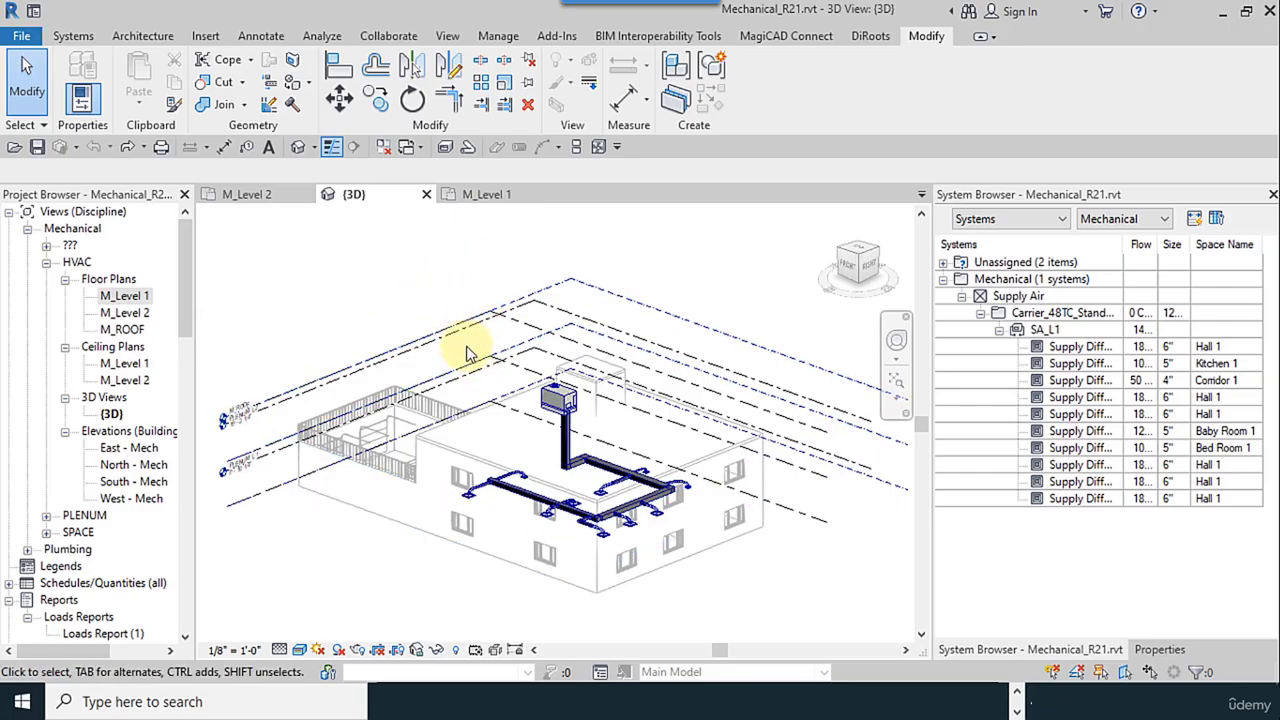
Step: Try to hide the Levels annotation category in the 3D view's visibility and graphic overrides
click(447, 35)
click(160, 58)
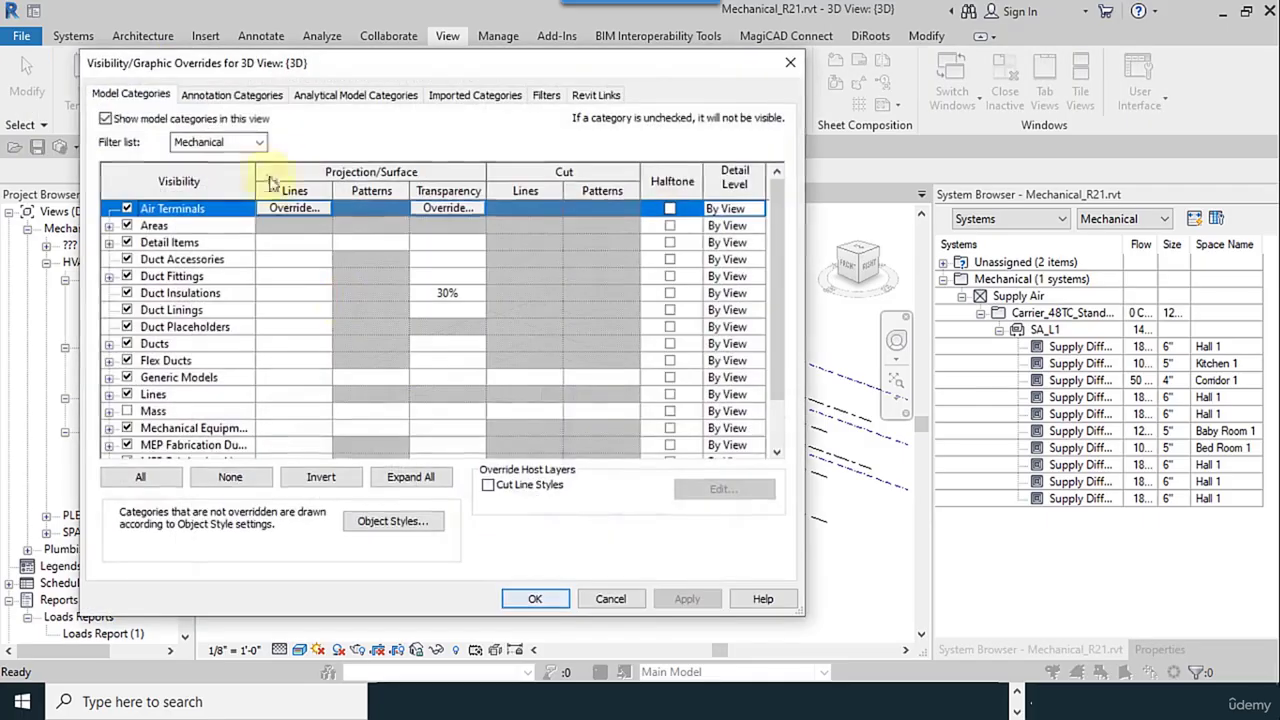
click(257, 100)
click(225, 277)
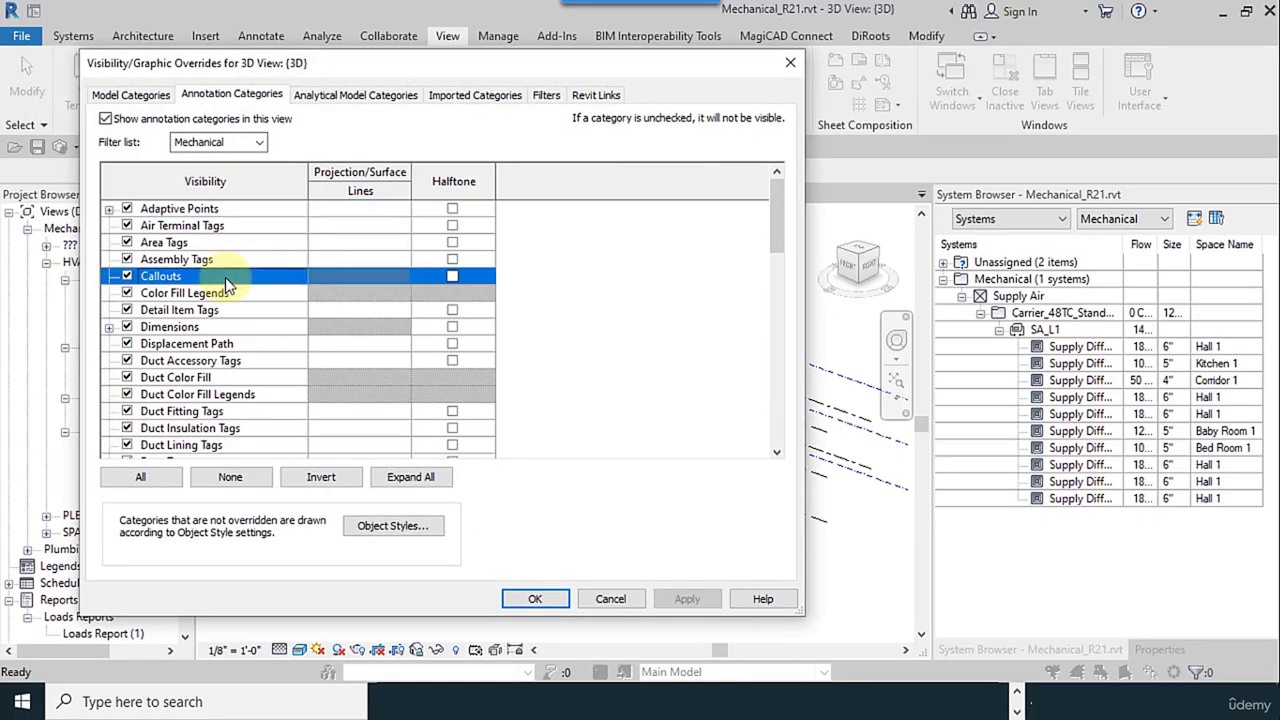
key(l)
click(126, 428)
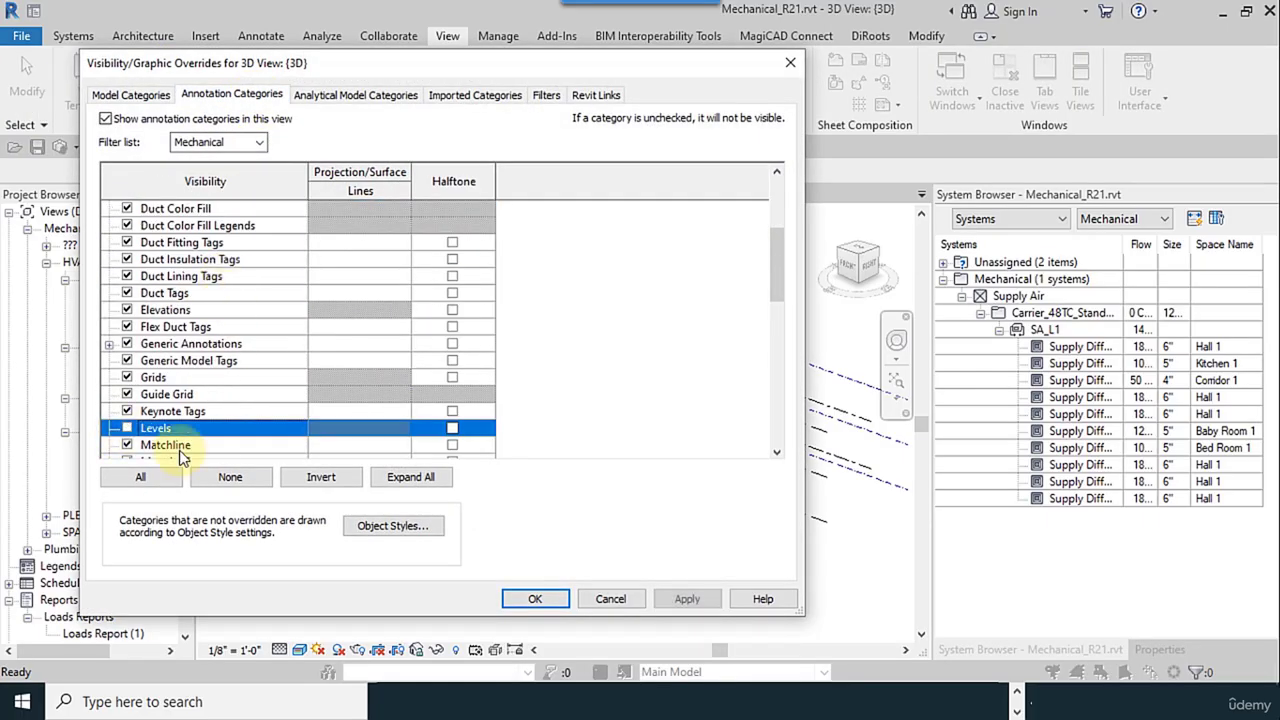
Step: Try to set the Architecture_R21.rvt link to halftone and give it custom display settings with custom model categories
click(596, 96)
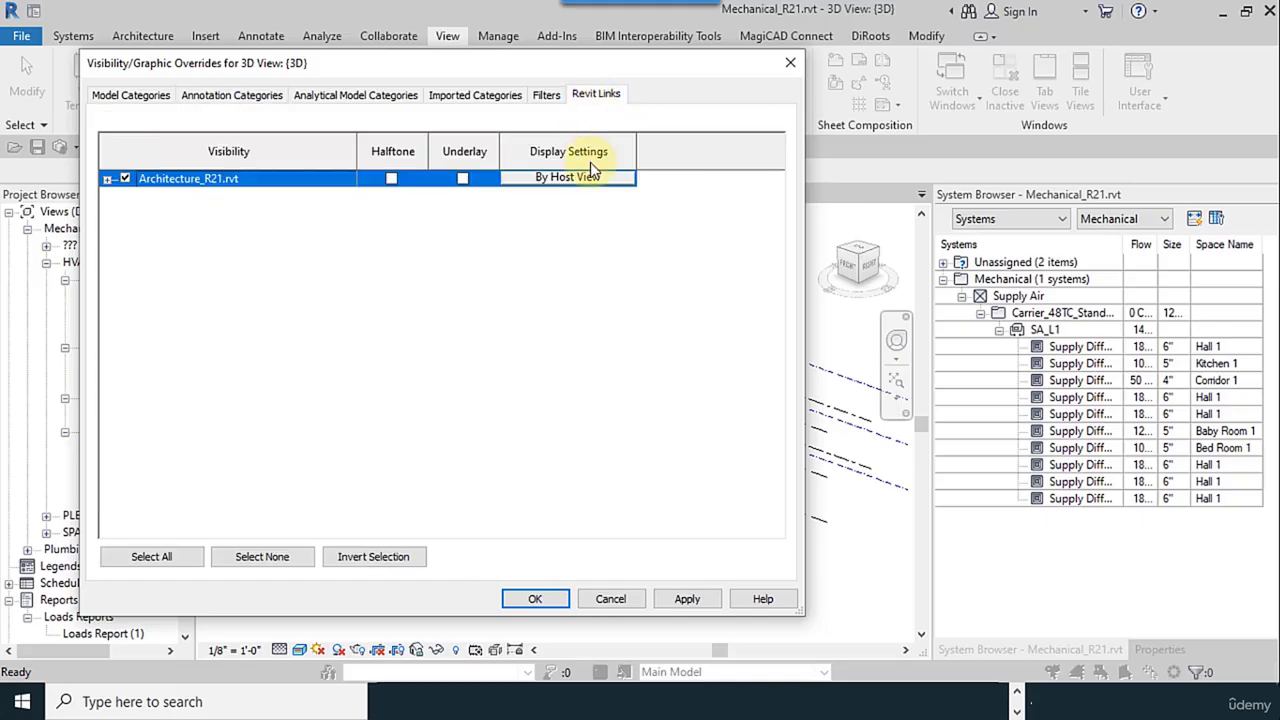
click(391, 179)
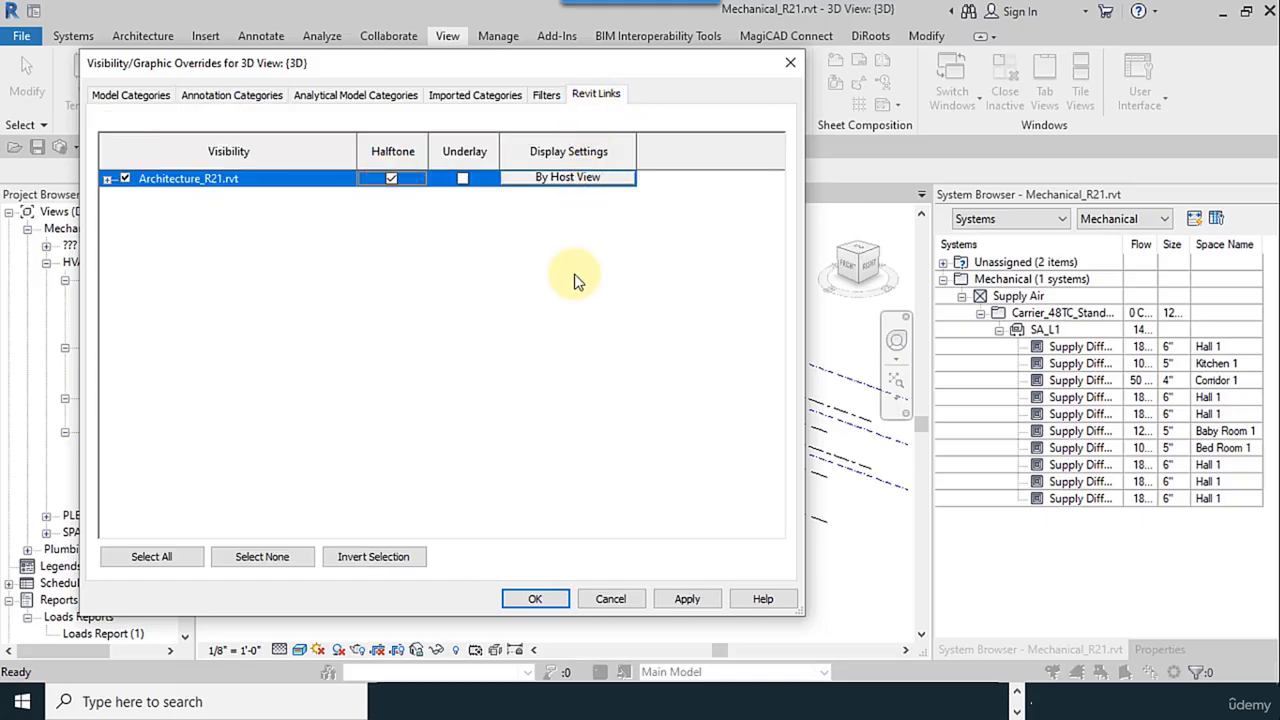
click(575, 178)
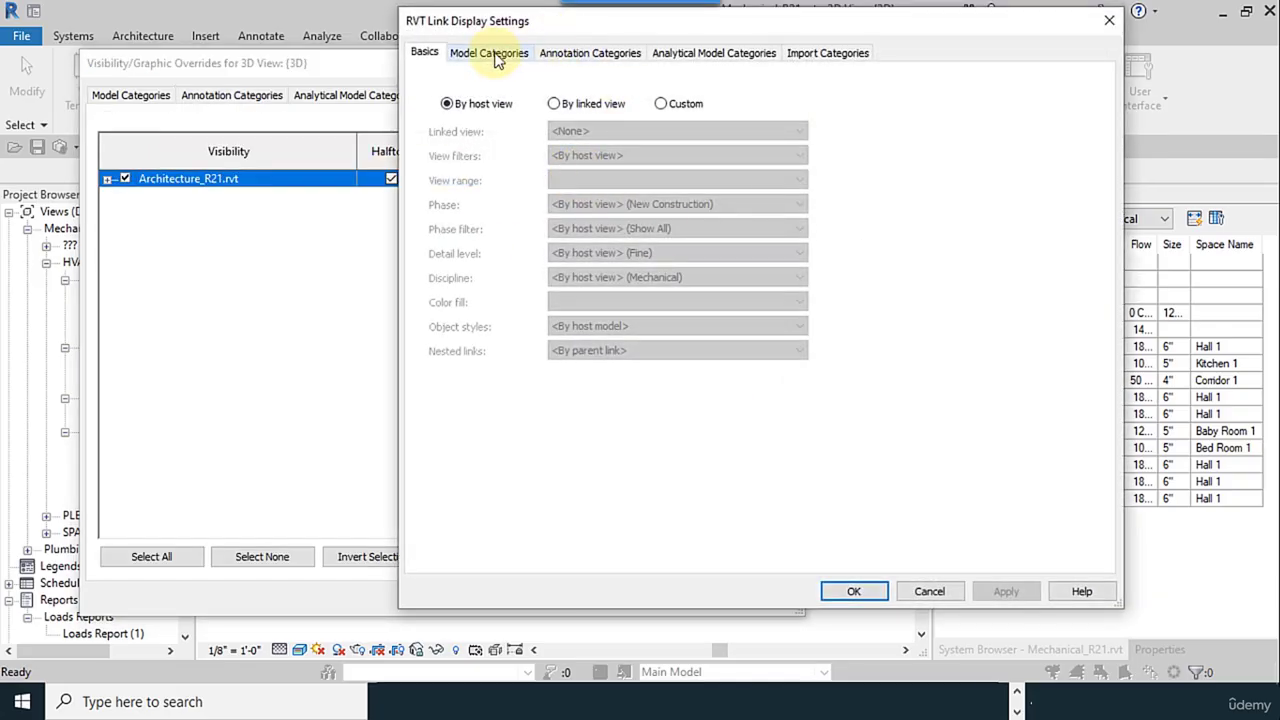
click(660, 103)
click(489, 52)
click(655, 83)
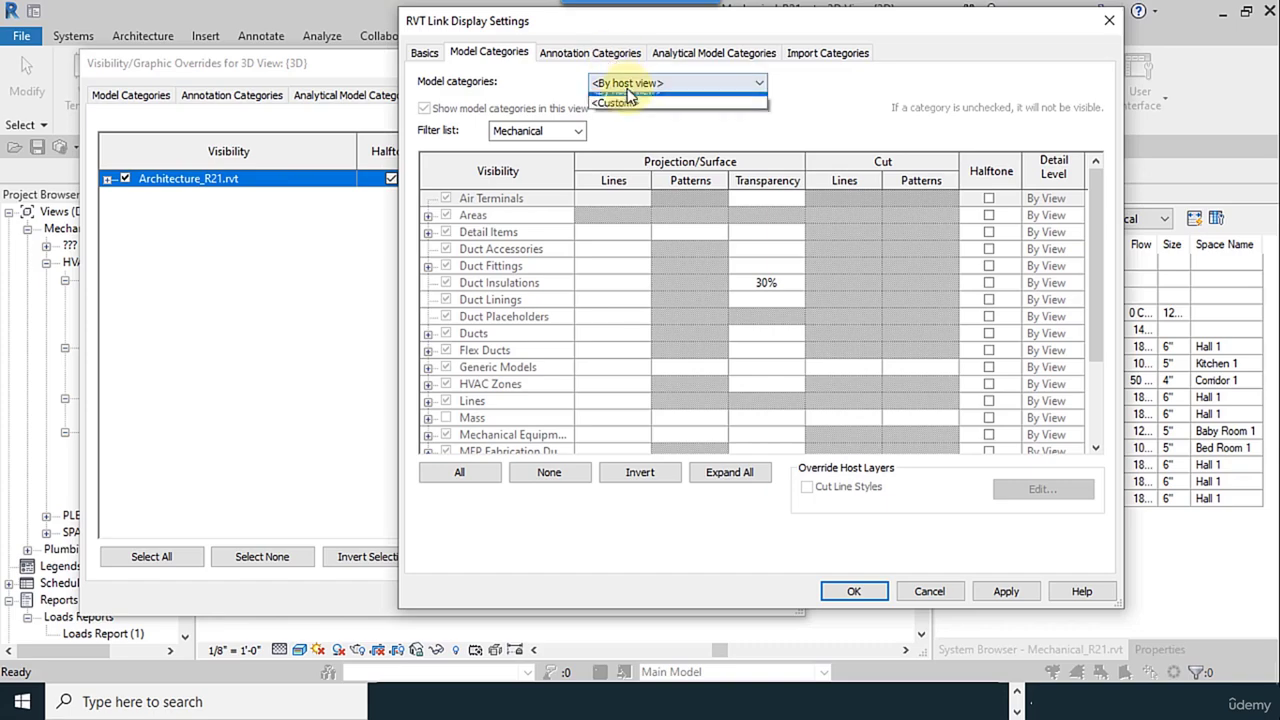
click(625, 118)
Step: Try to make the linked model's annotation categories custom and hide its Levels in the 3D view
click(592, 52)
click(607, 85)
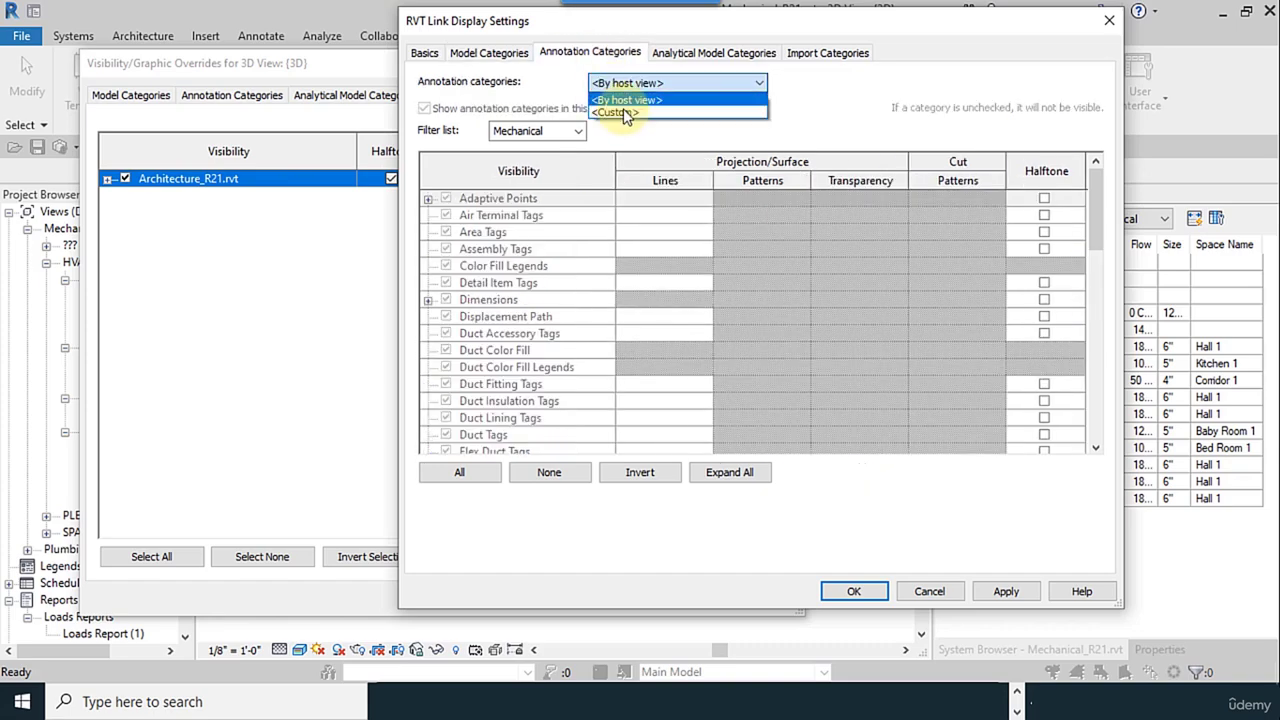
click(620, 97)
click(555, 285)
scroll(555, 290, down, 3)
click(446, 417)
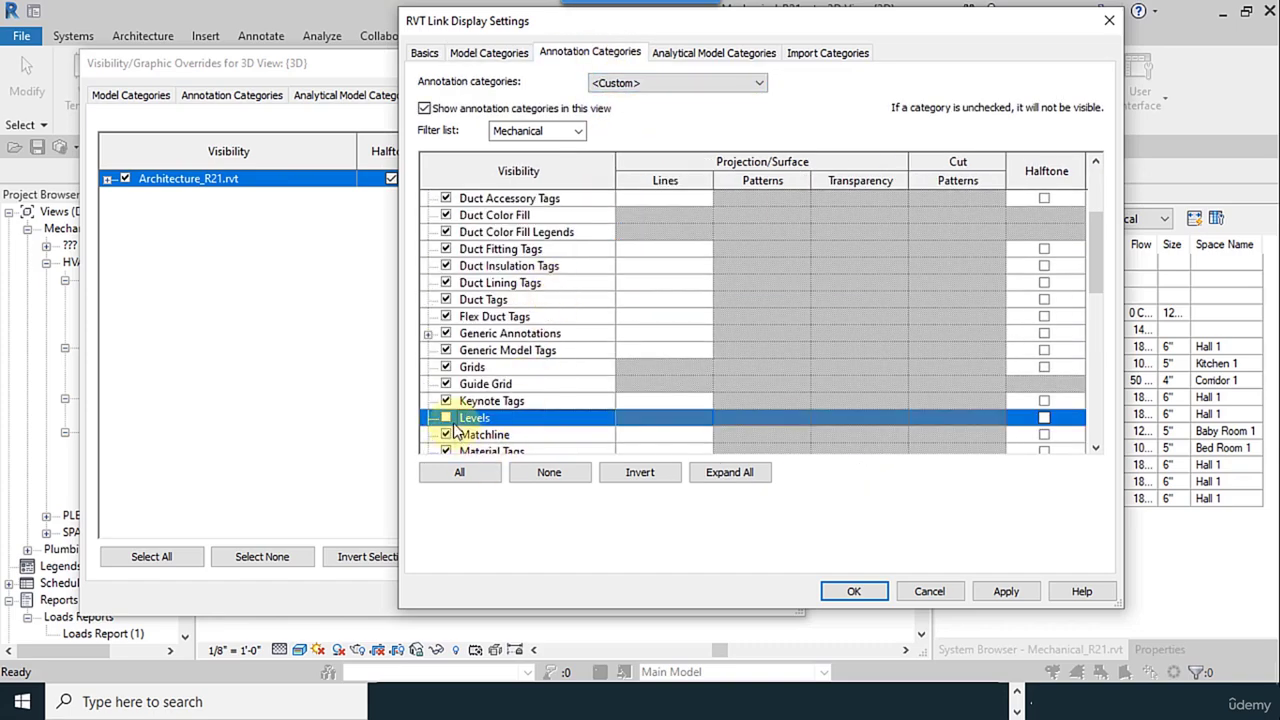
click(860, 594)
click(565, 600)
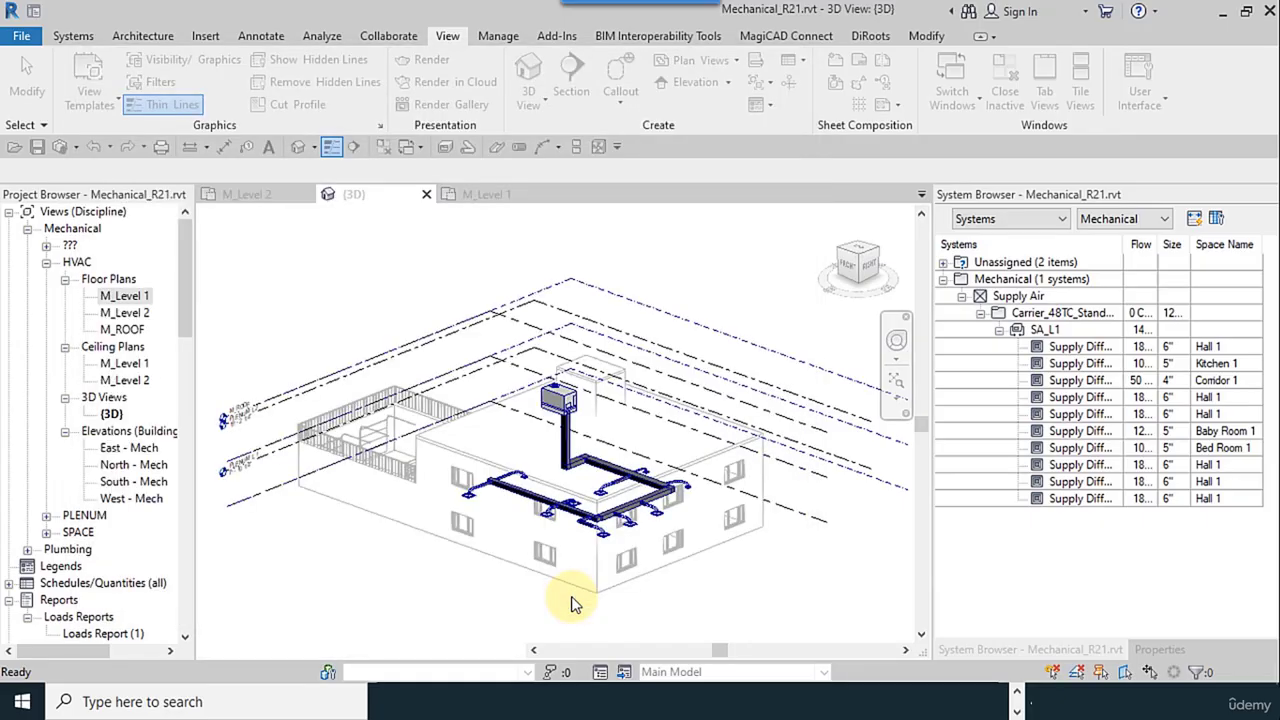
Step: Hide the Levels annotation category in the 3D view and set the Architecture_R21.rvt link to halftone
click(200, 63)
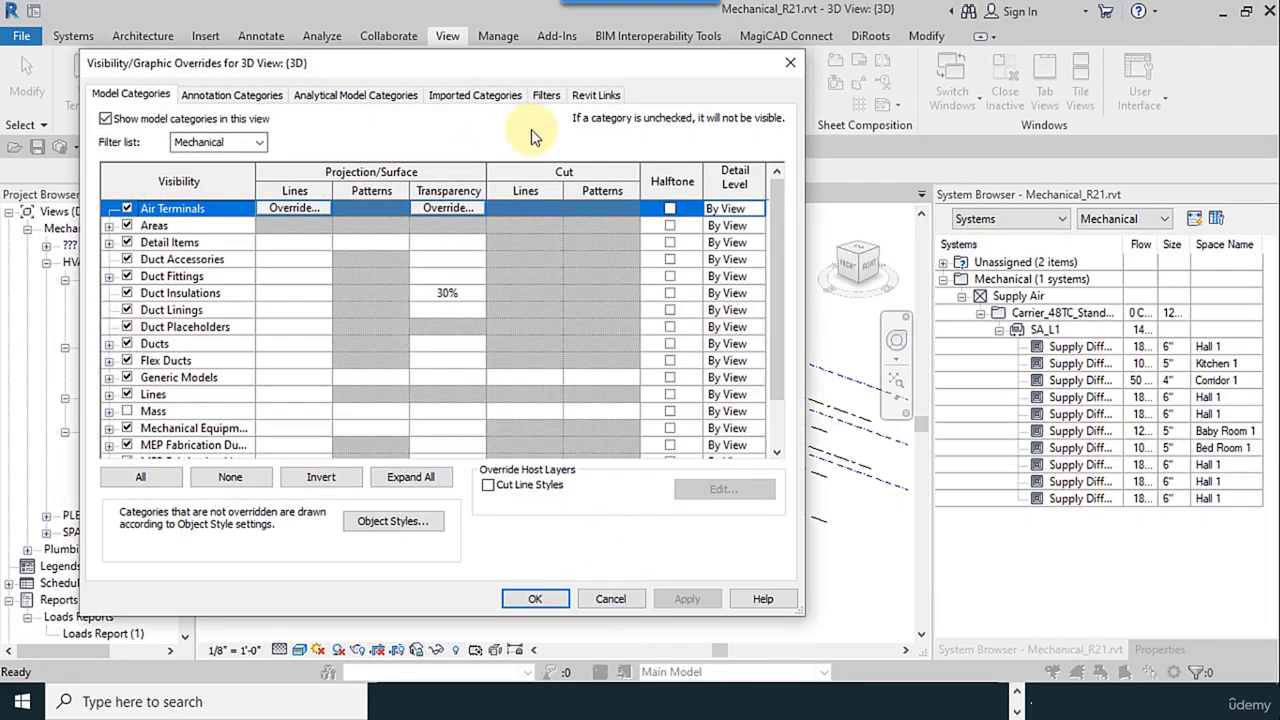
click(255, 94)
scroll(200, 320, down, 3)
click(127, 428)
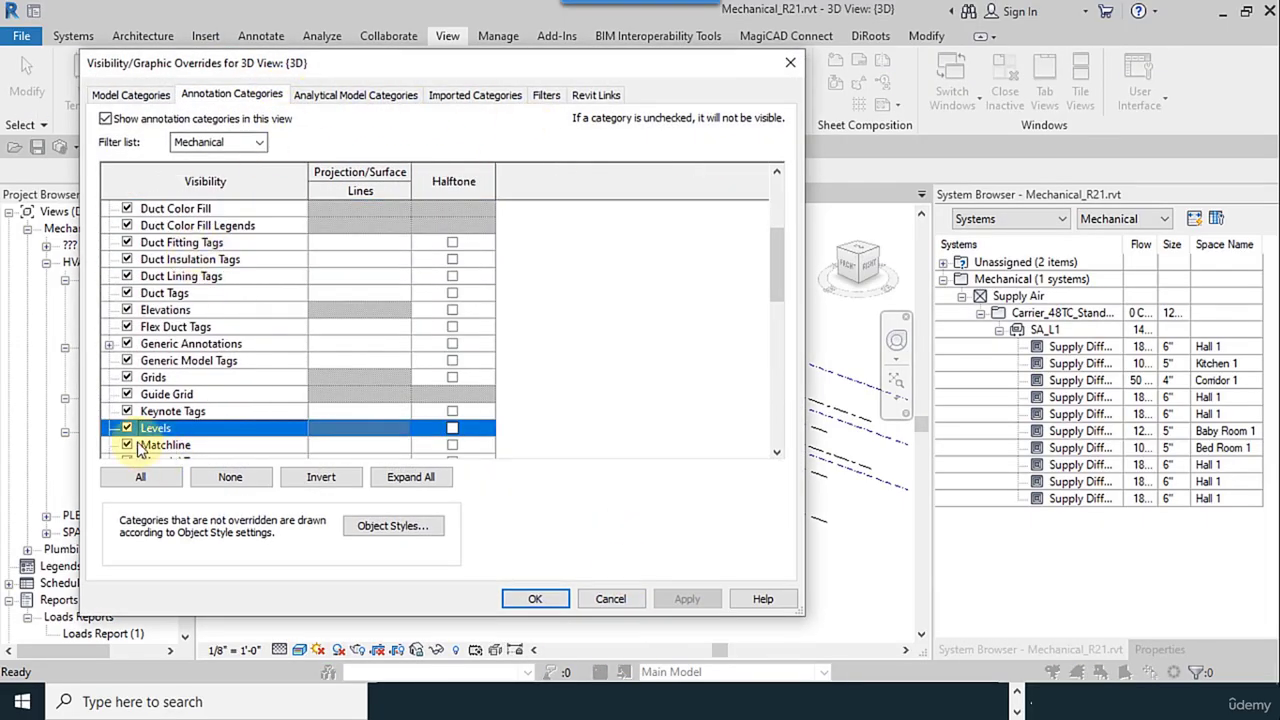
click(596, 94)
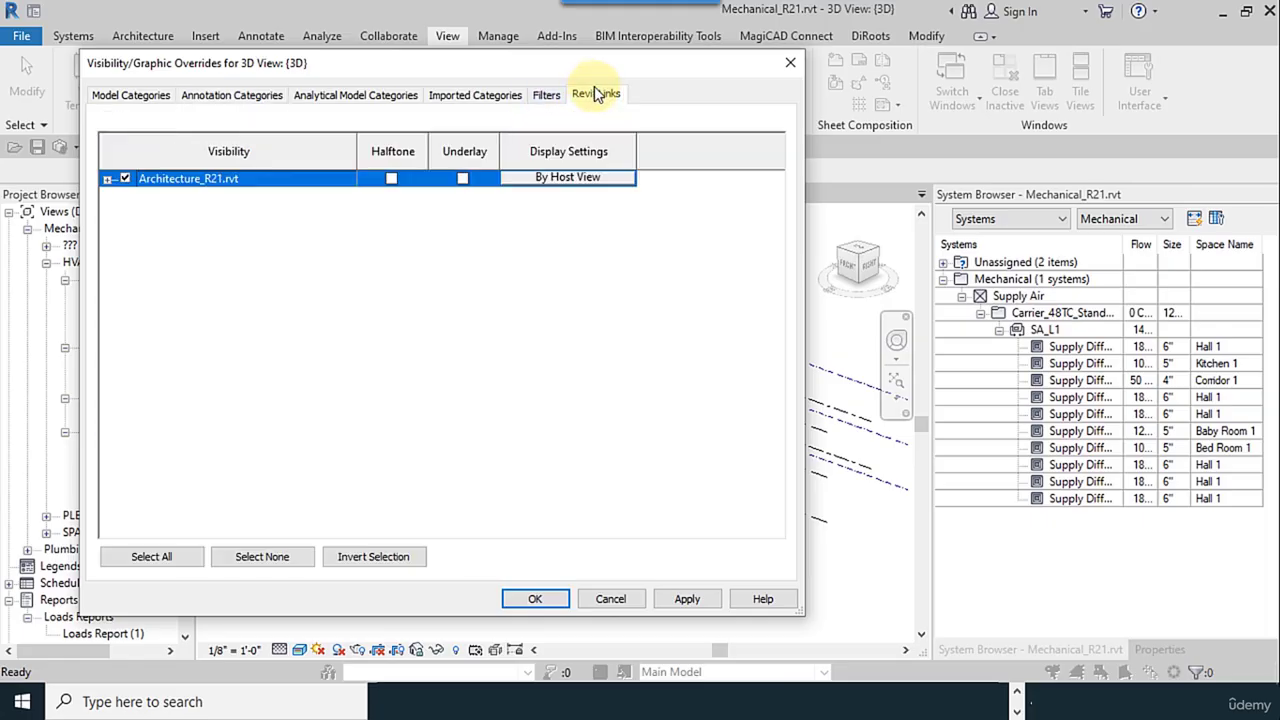
click(391, 178)
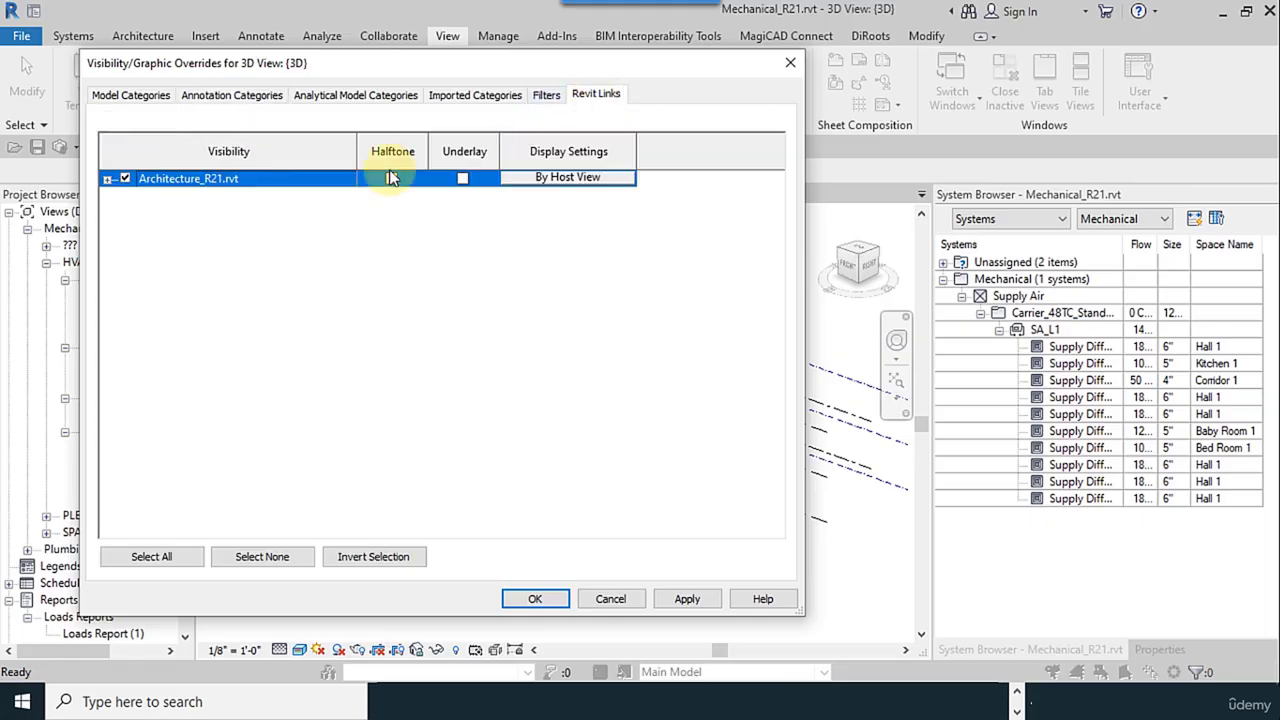
click(536, 599)
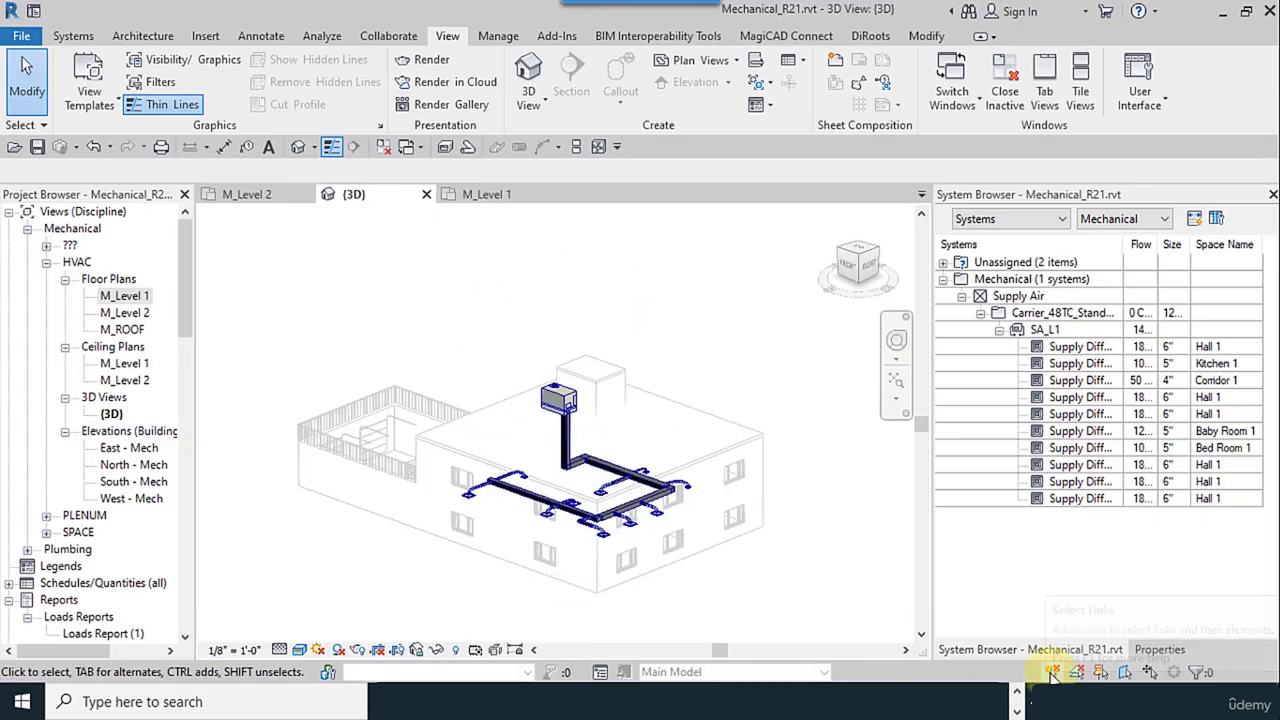
Step: Select the whole air system, filter the selection to Duct Fittings, Ducts and Flex Ducts, and delete those elements
drag(450, 347, 766, 604)
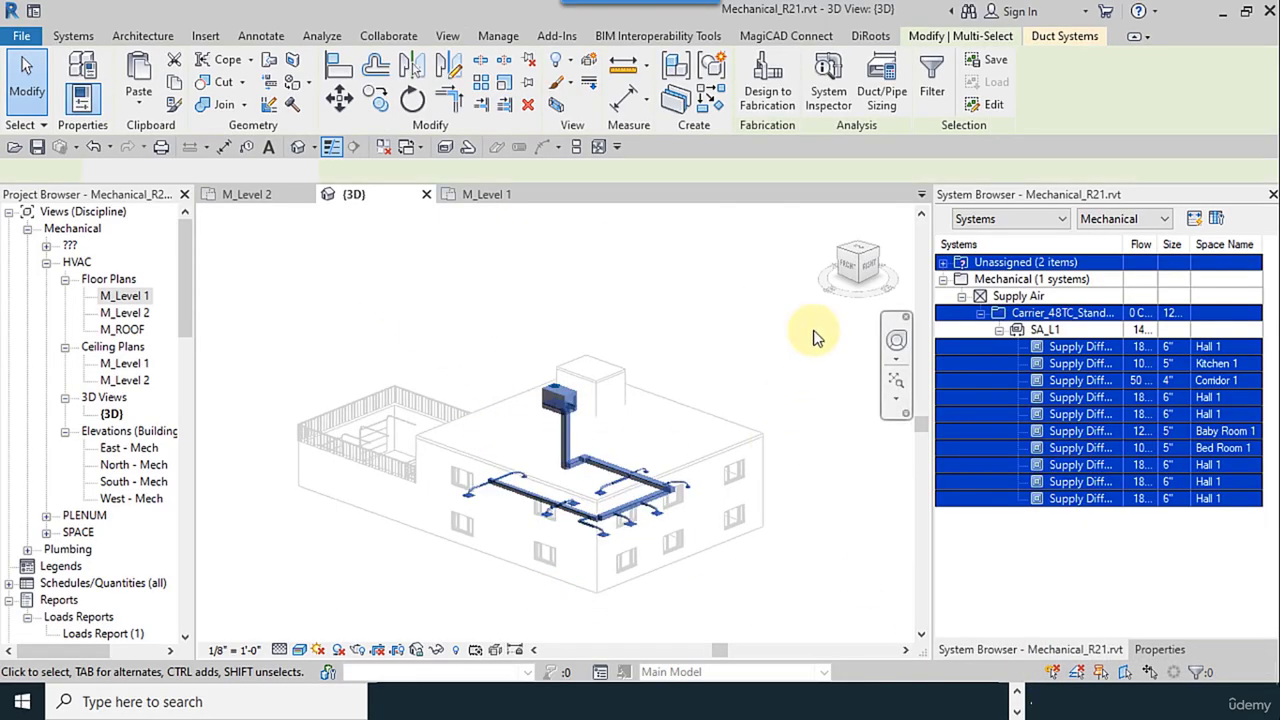
click(948, 92)
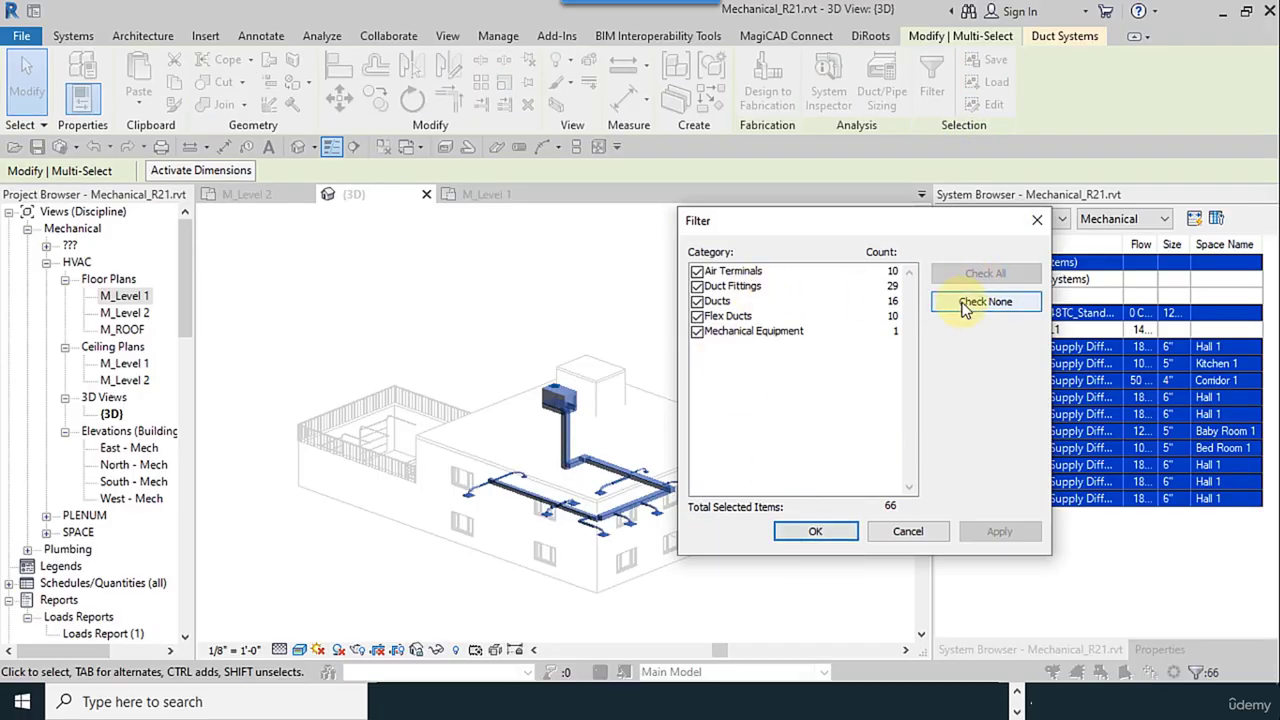
click(965, 303)
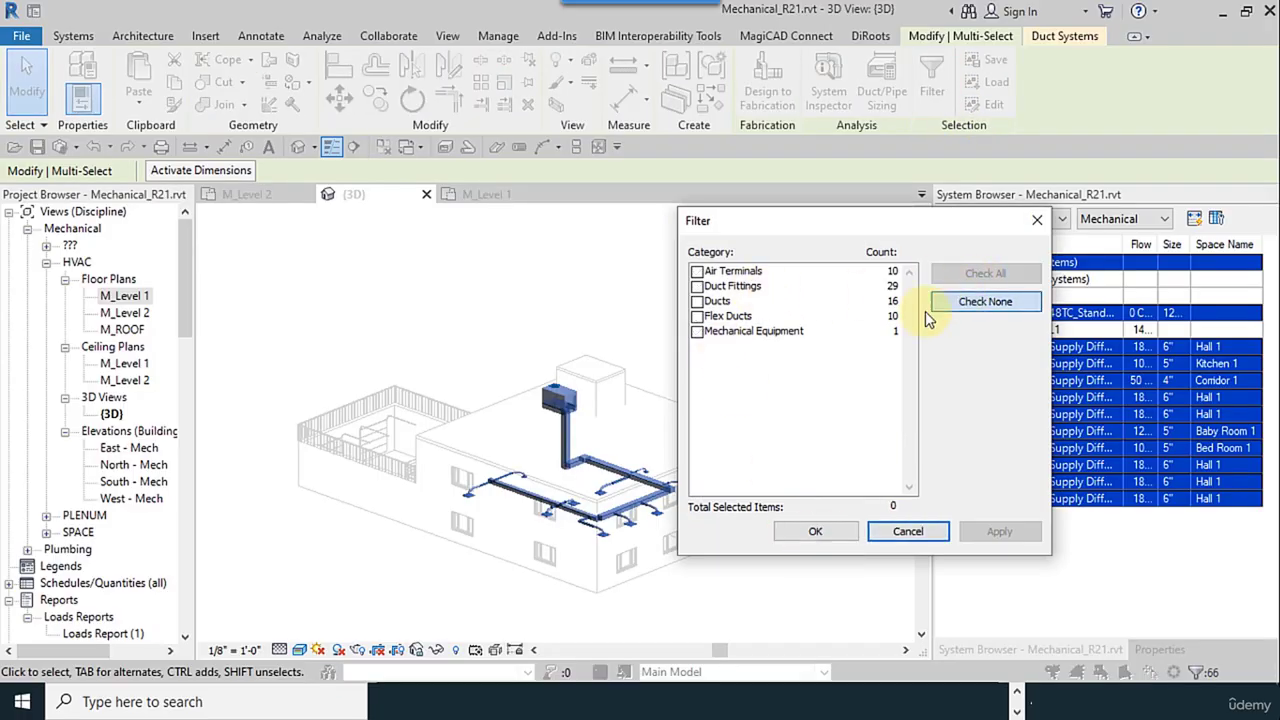
click(697, 287)
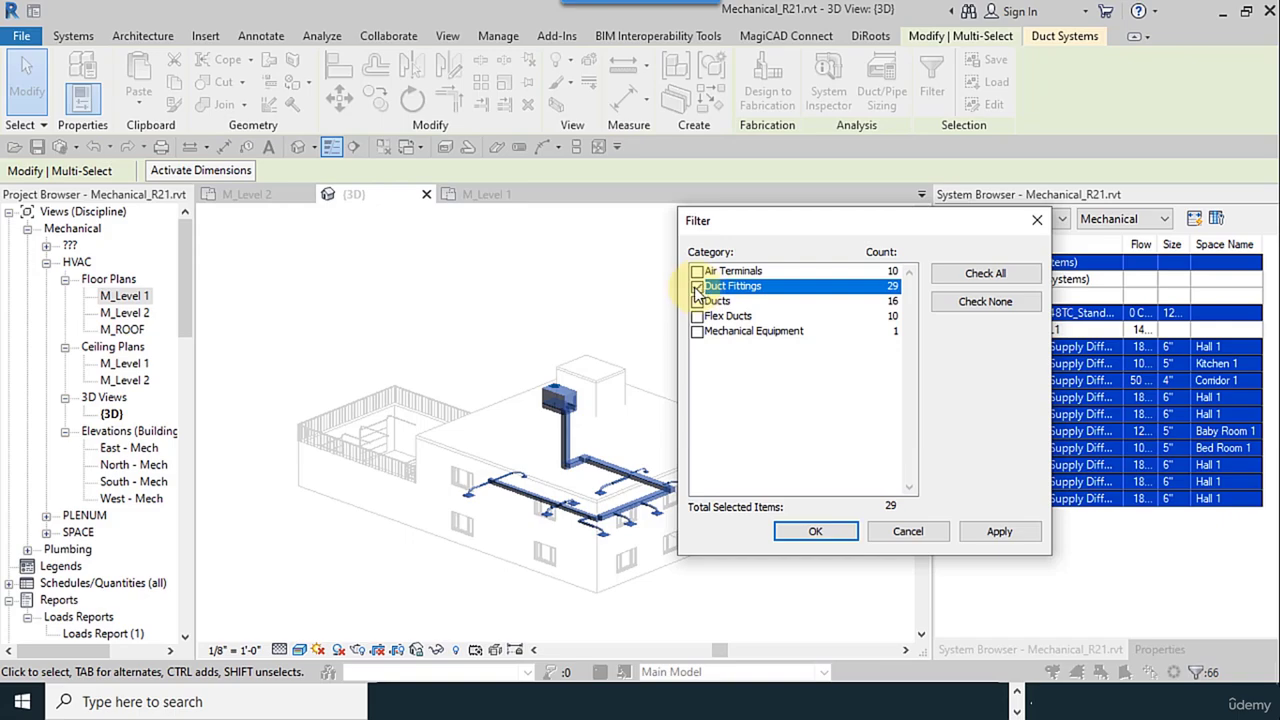
click(697, 301)
click(700, 317)
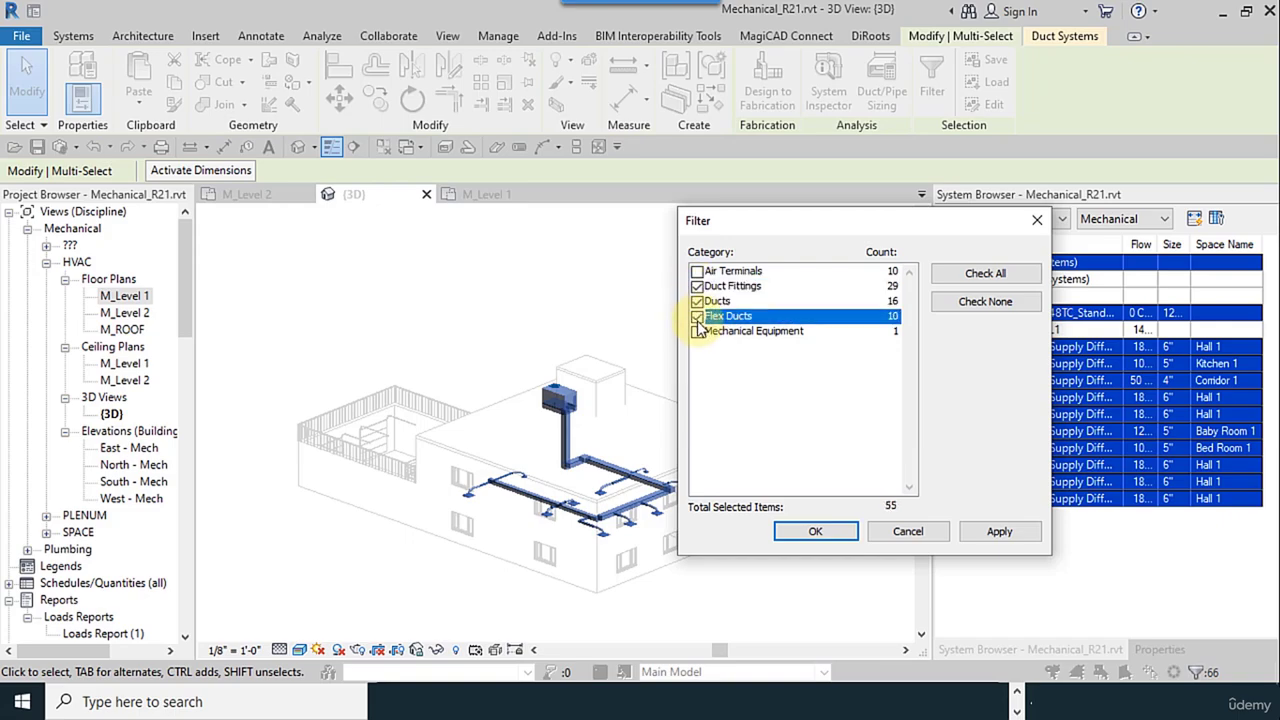
click(816, 531)
key(Escape)
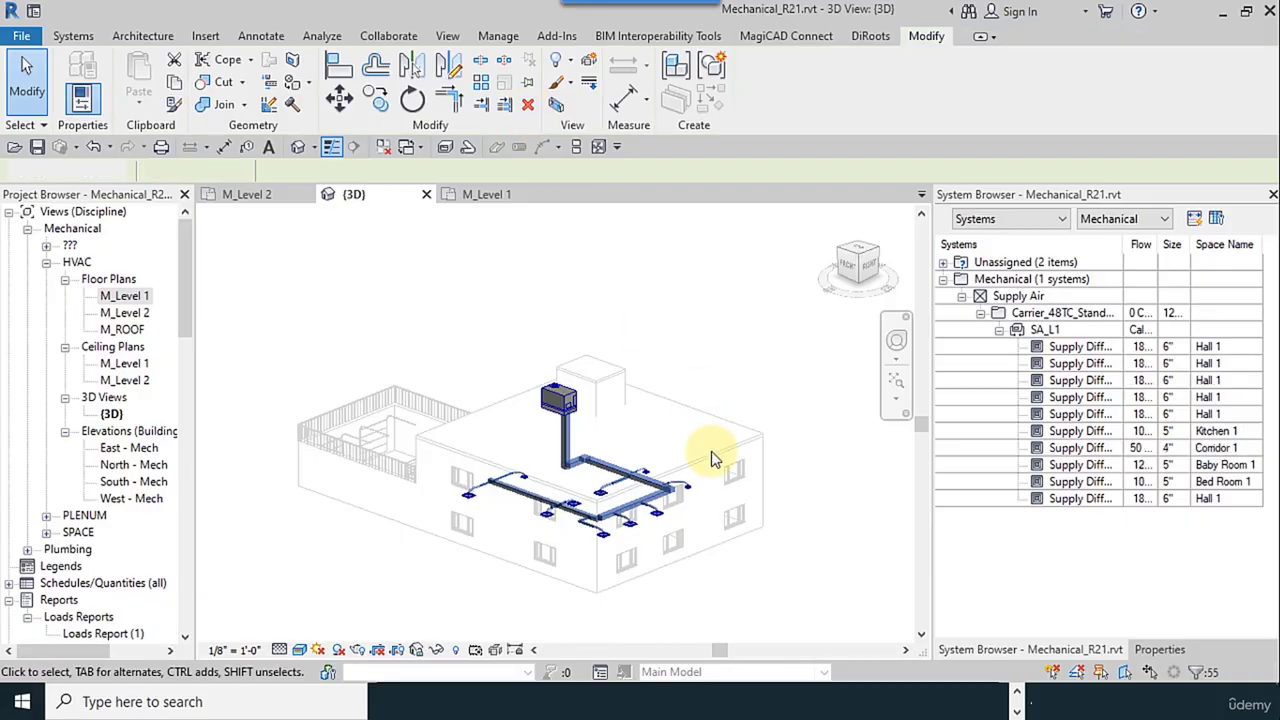
Step: Set CFM (nominal) to 2400 in the type properties of the 6 ton Carrier 48TC rooftop unit
scroll(634, 591, up, 5)
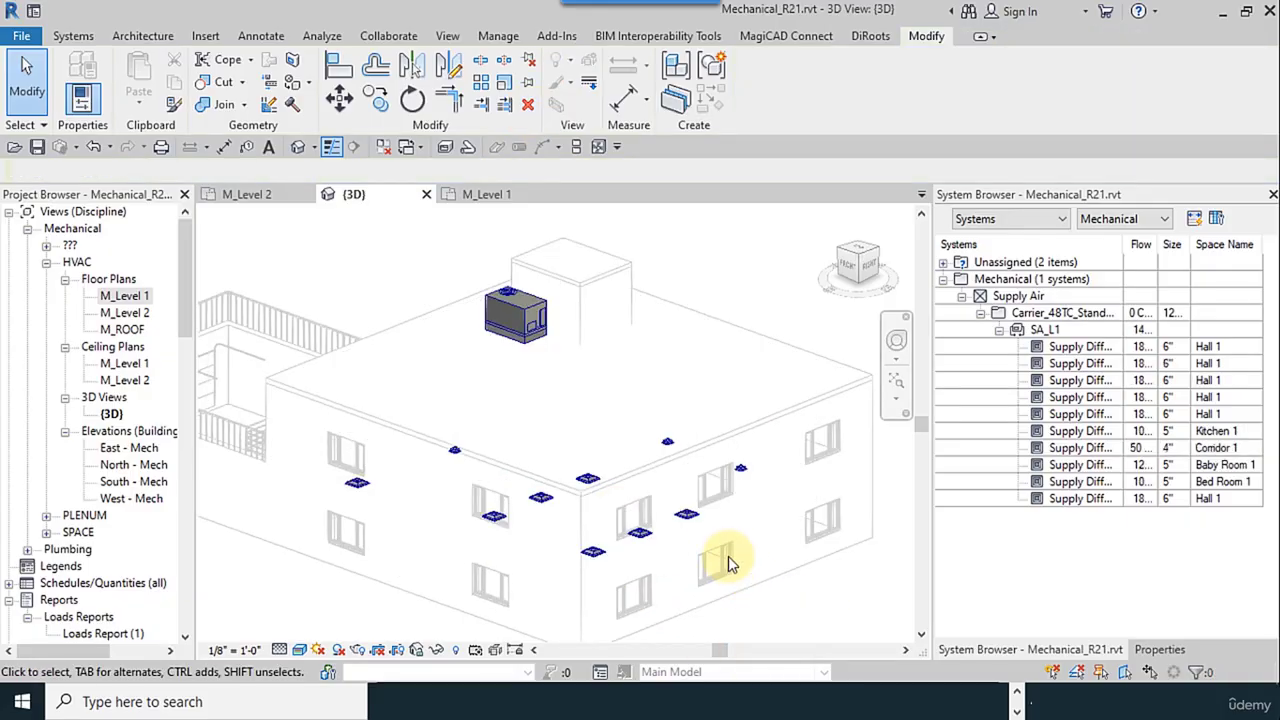
click(503, 302)
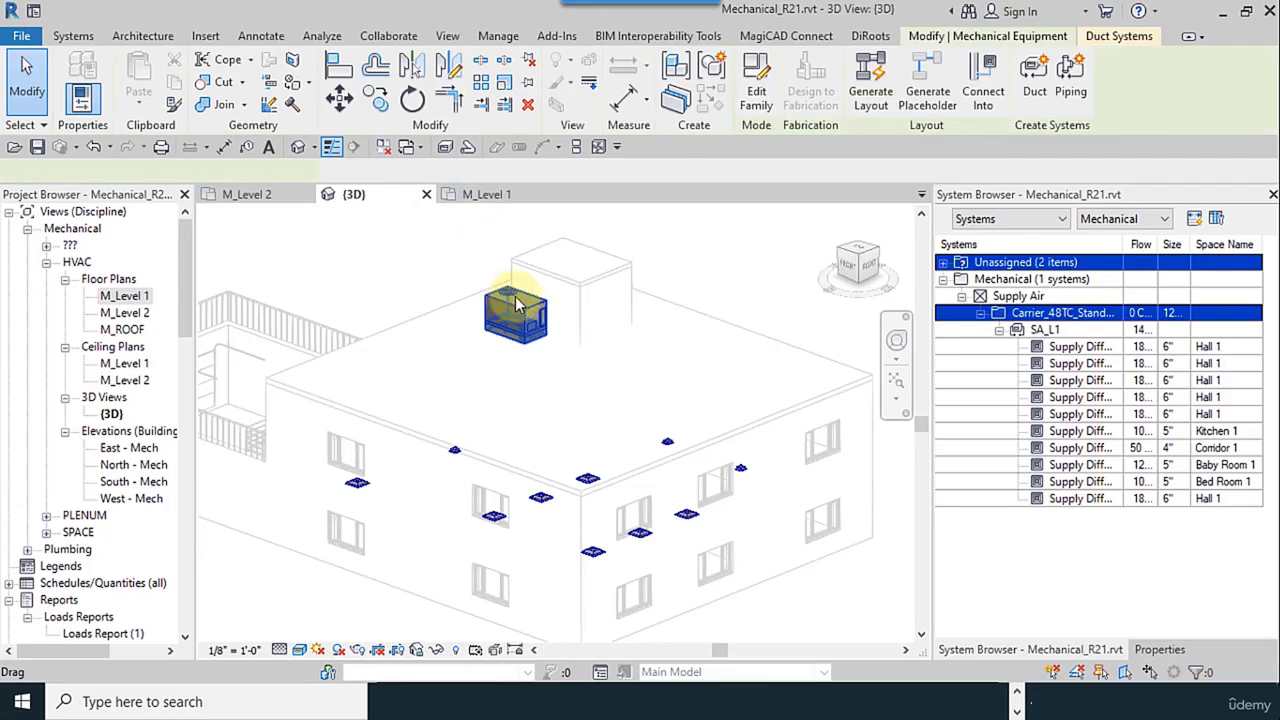
click(1180, 650)
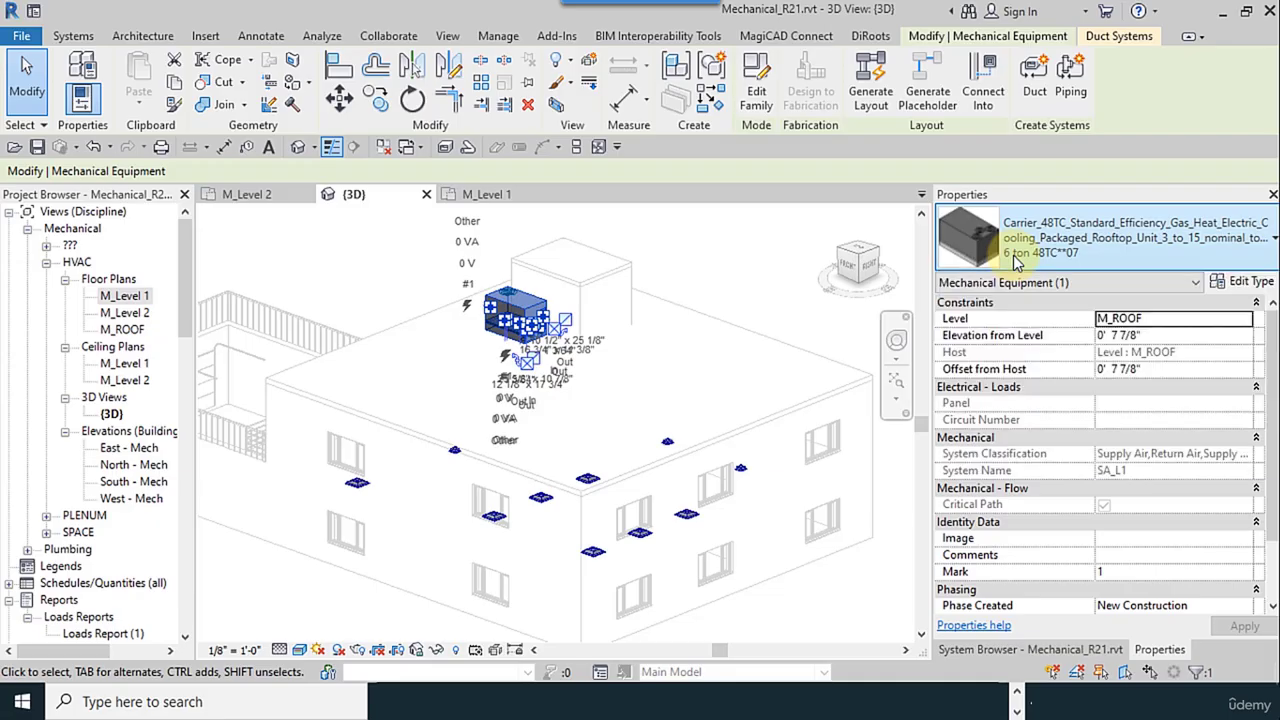
click(1250, 283)
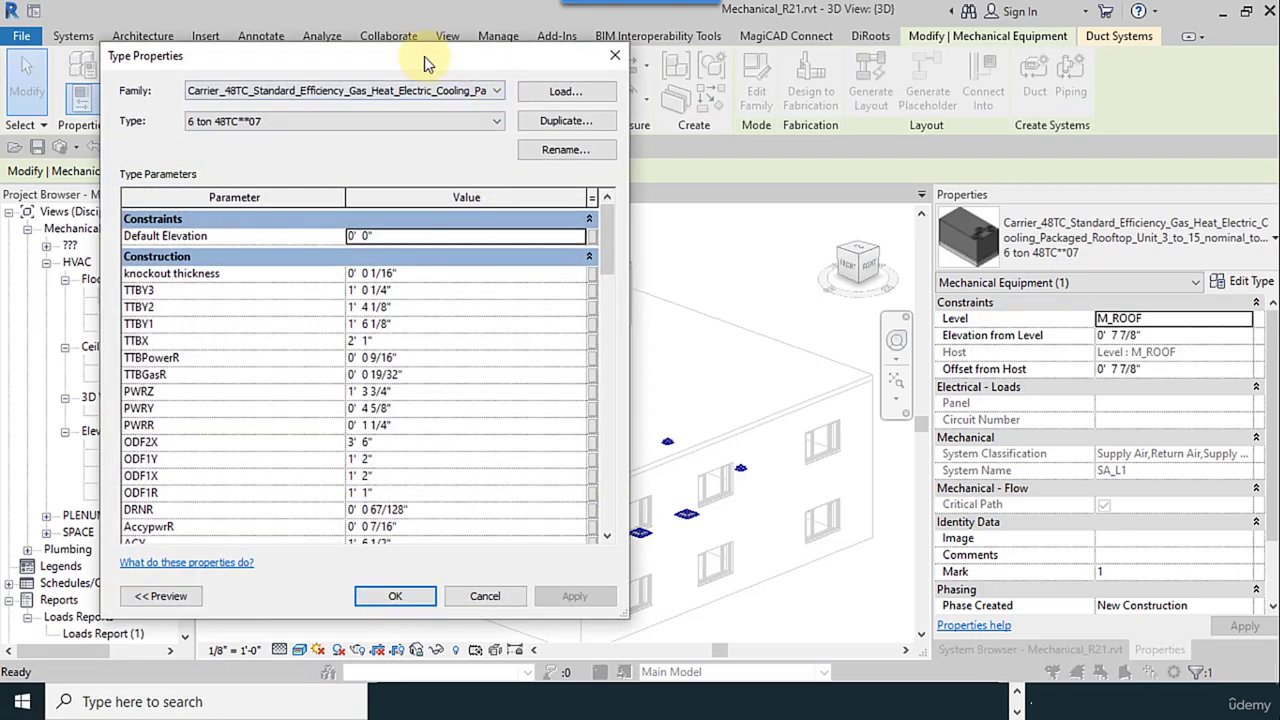
drag(425, 63, 1012, 70)
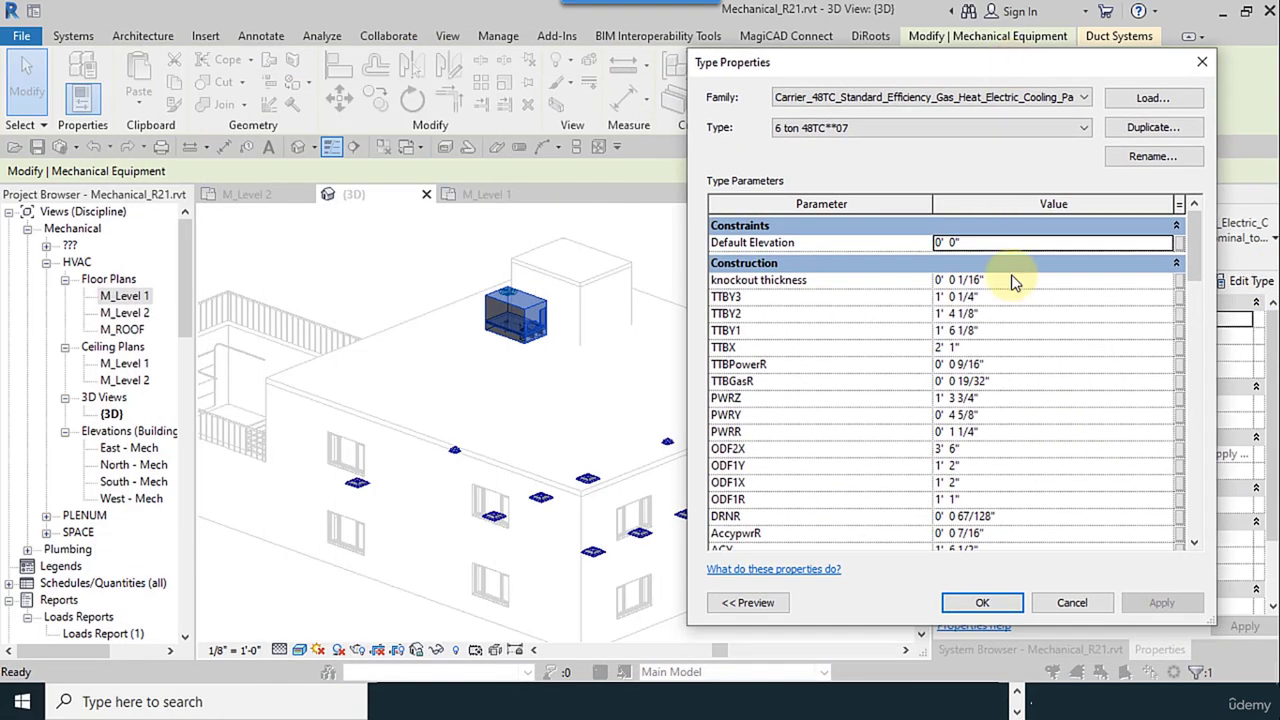
click(1176, 262)
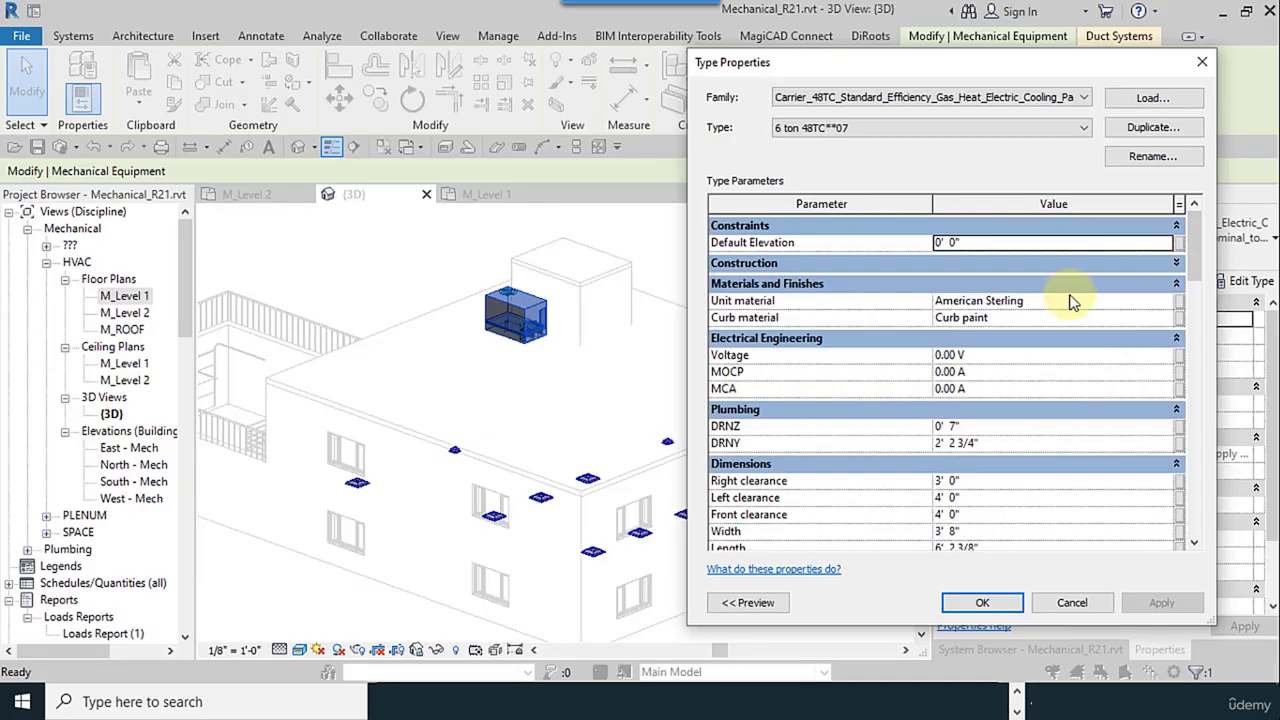
scroll(965, 470, down, 1)
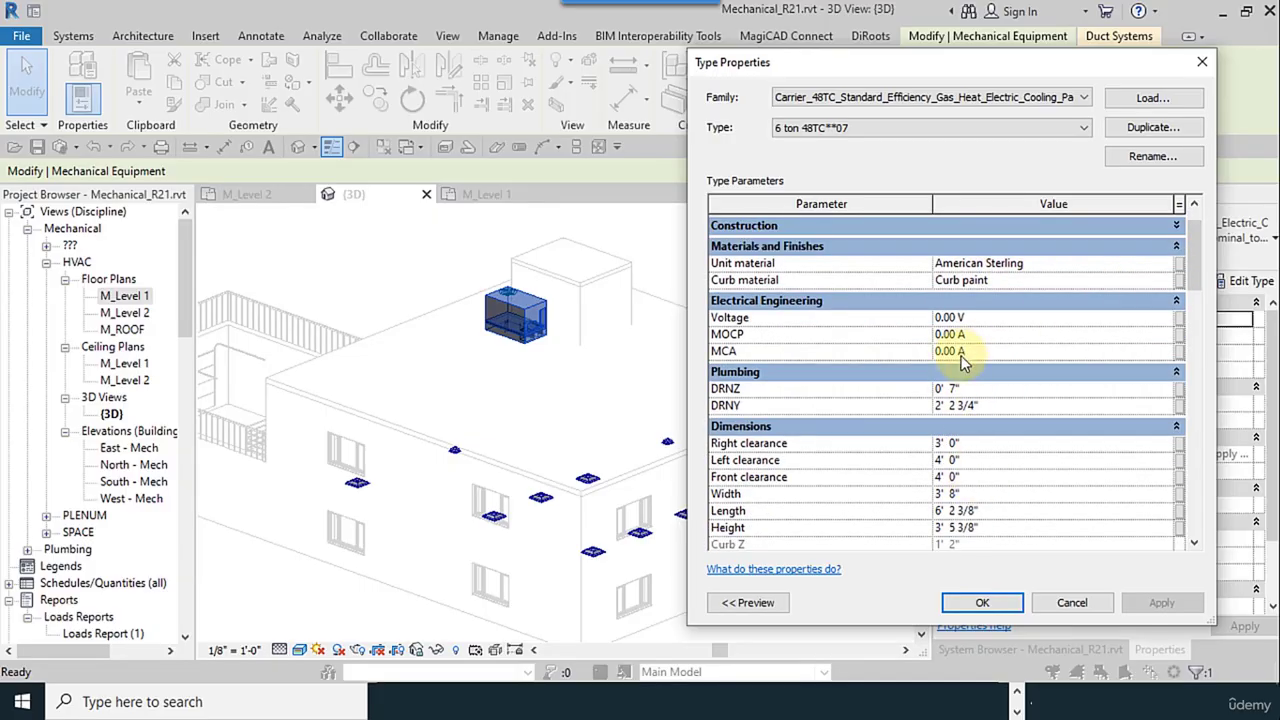
scroll(962, 360, down, 12)
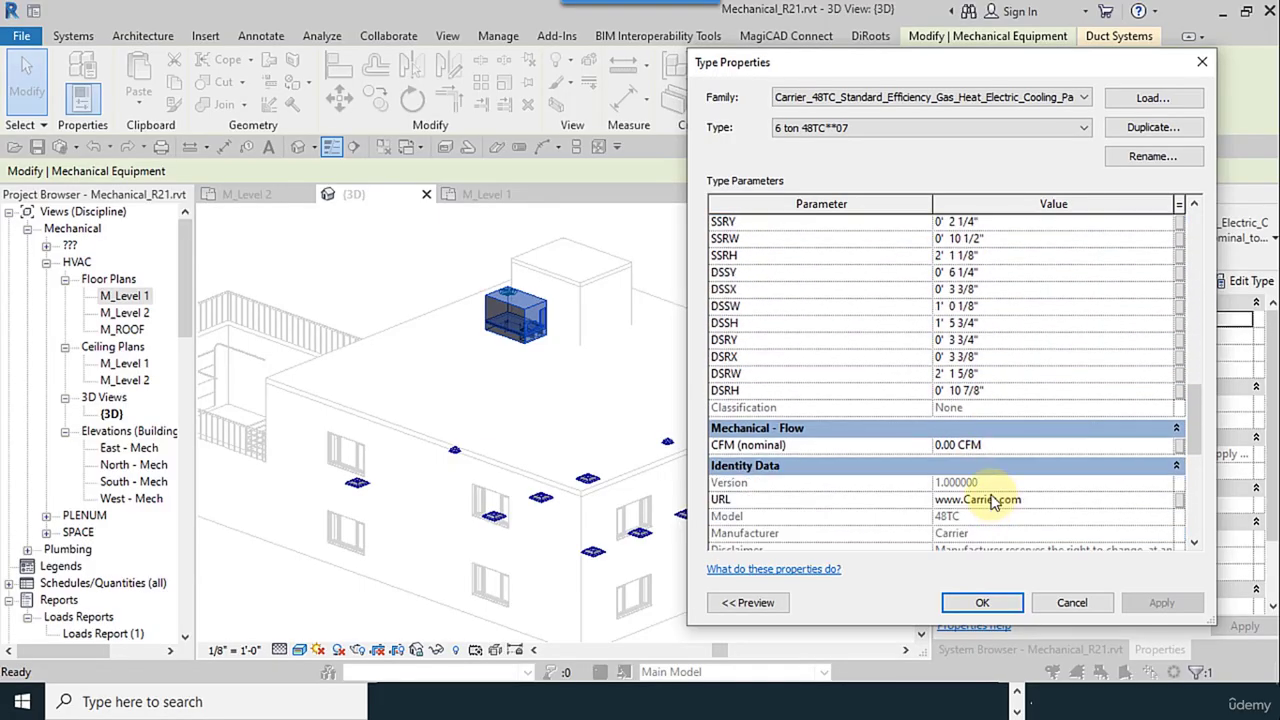
click(1002, 446)
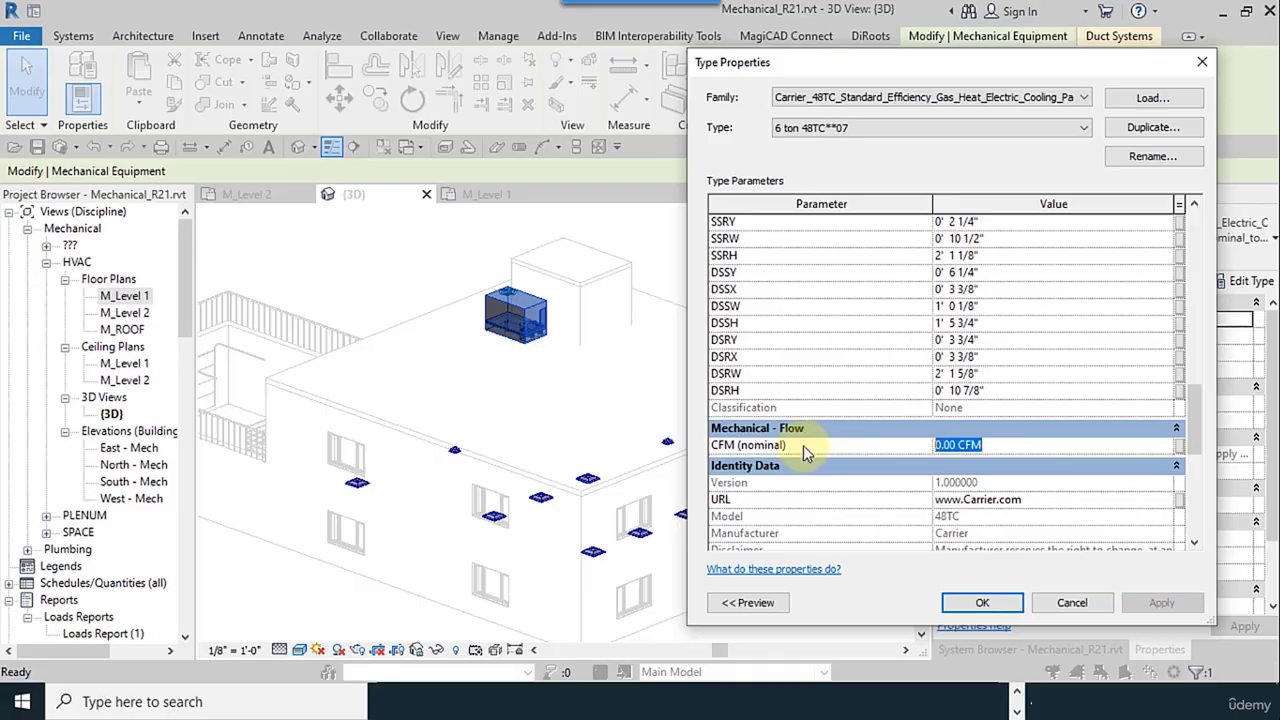
text(2400)
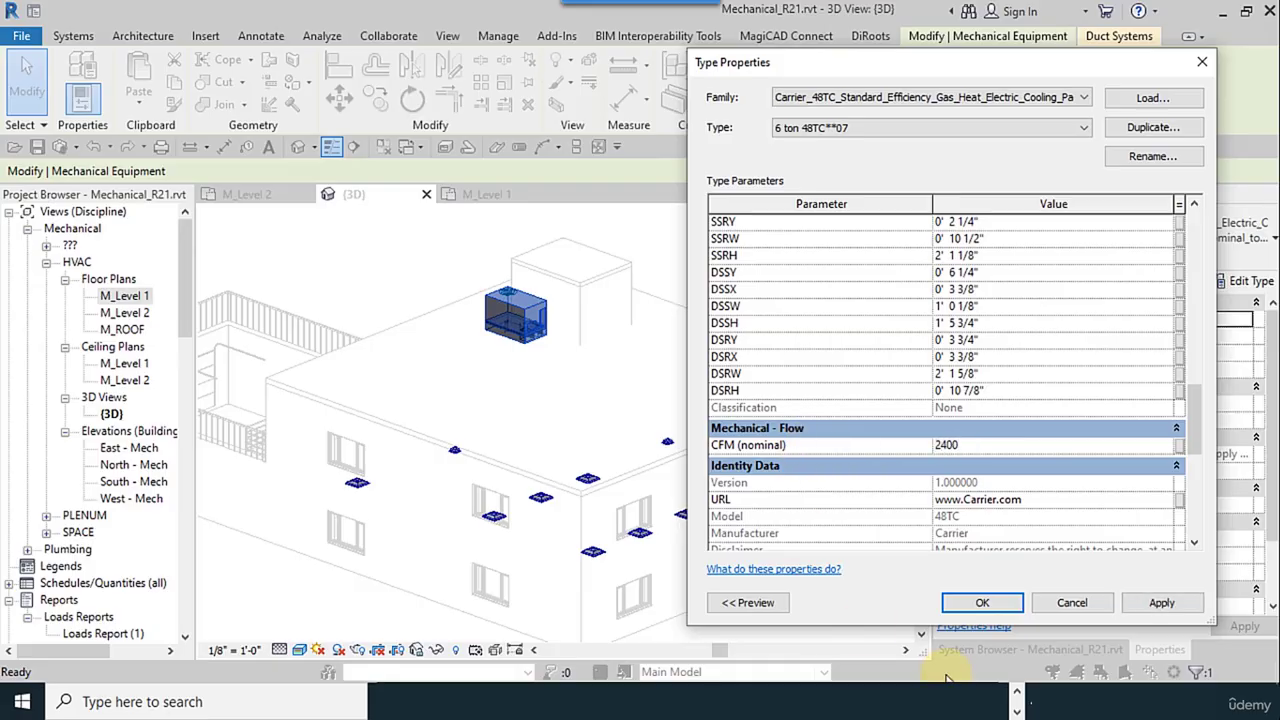
key(Return)
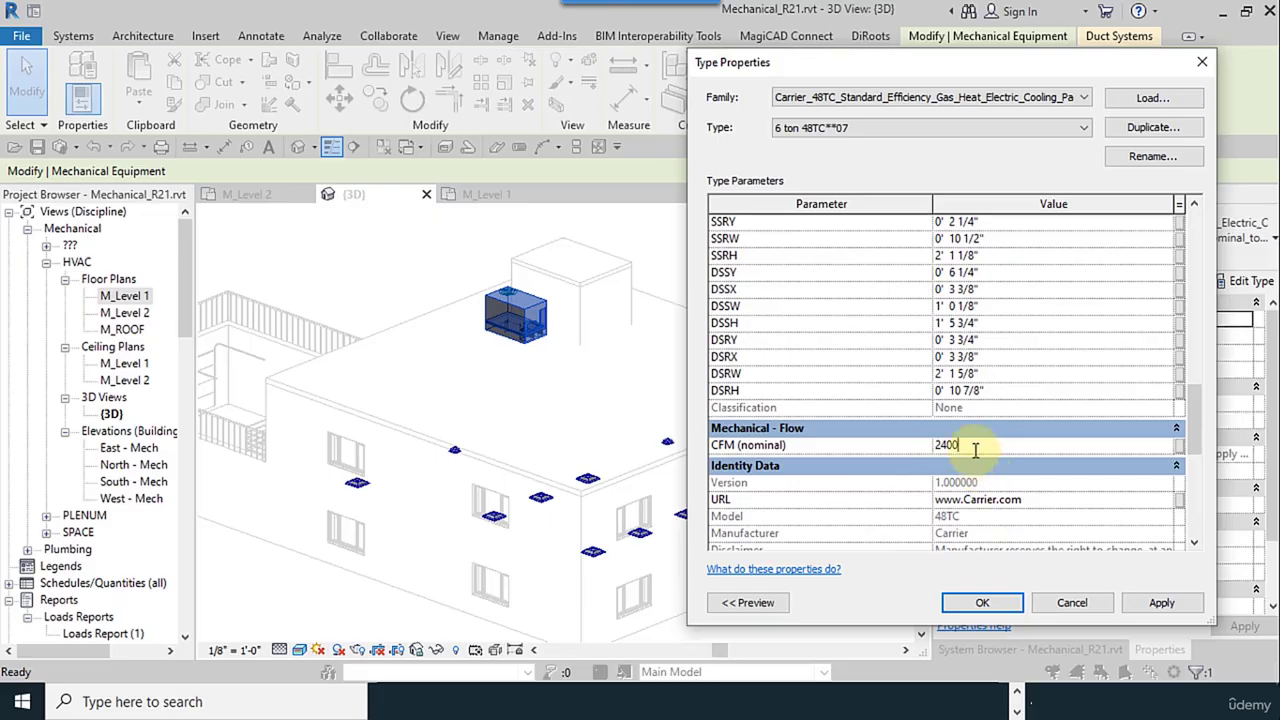
click(985, 603)
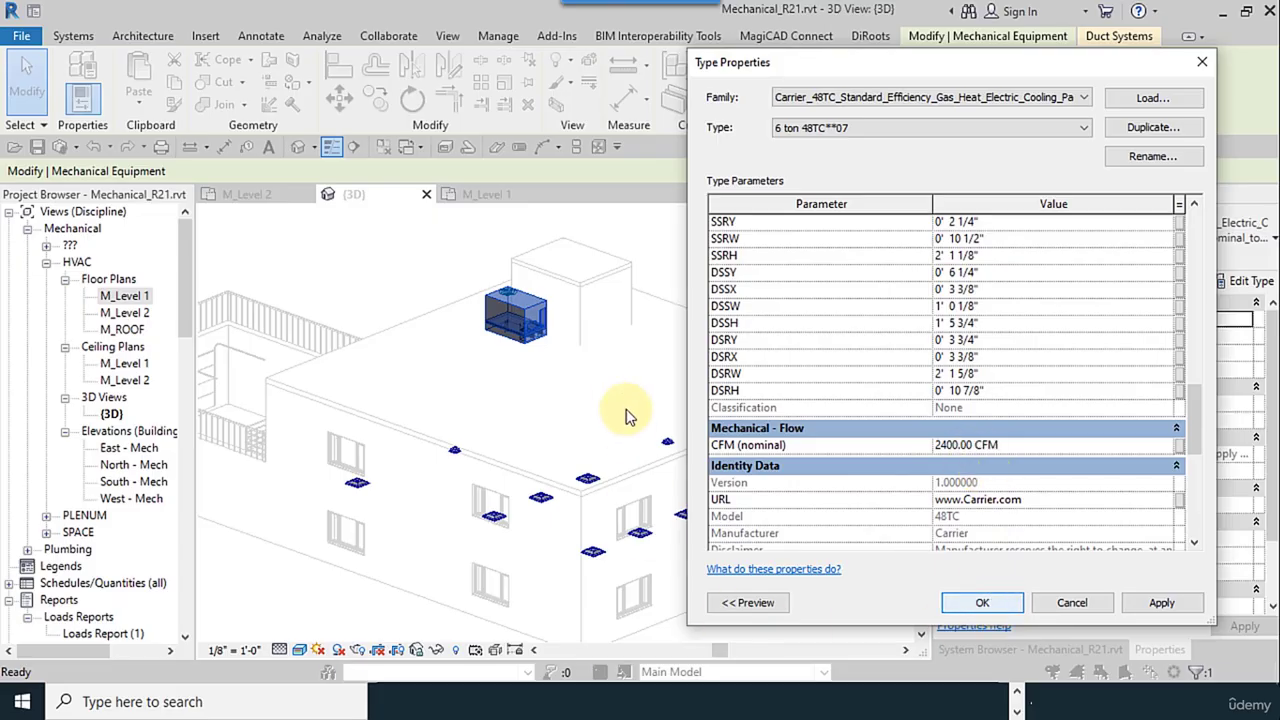
click(542, 303)
scroll(520, 365, up, 4)
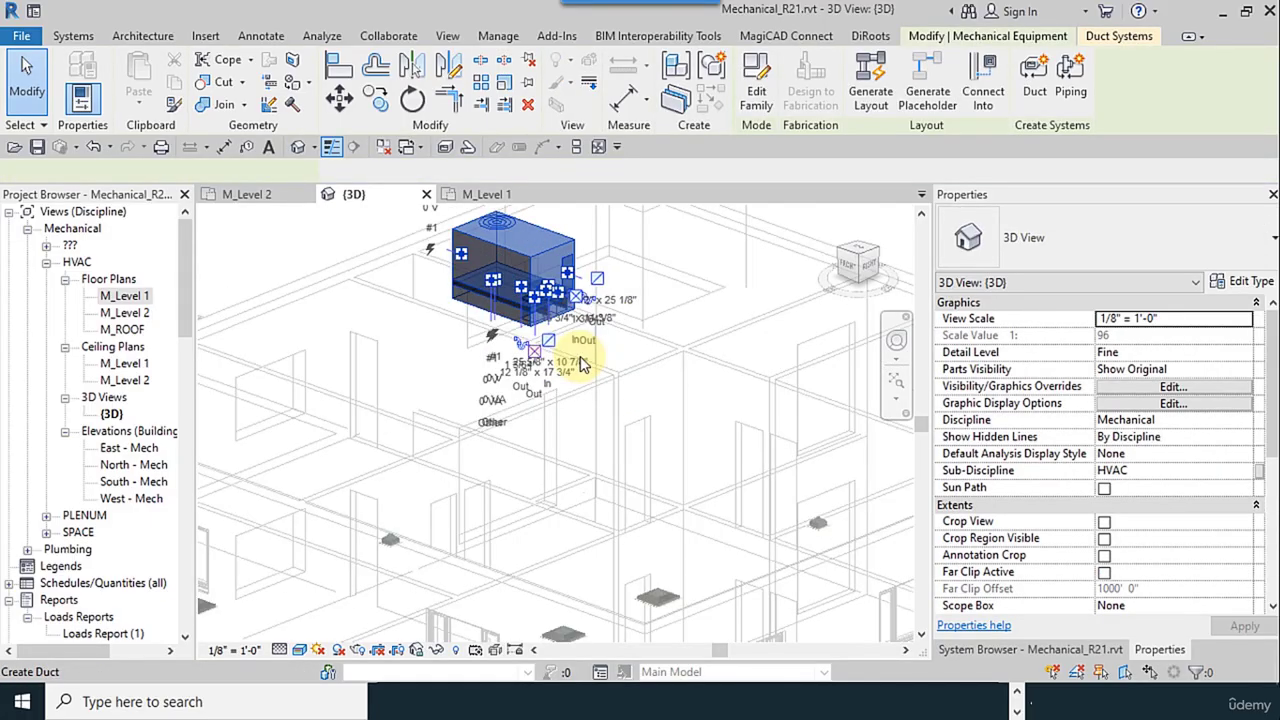
scroll(527, 372, down, 4)
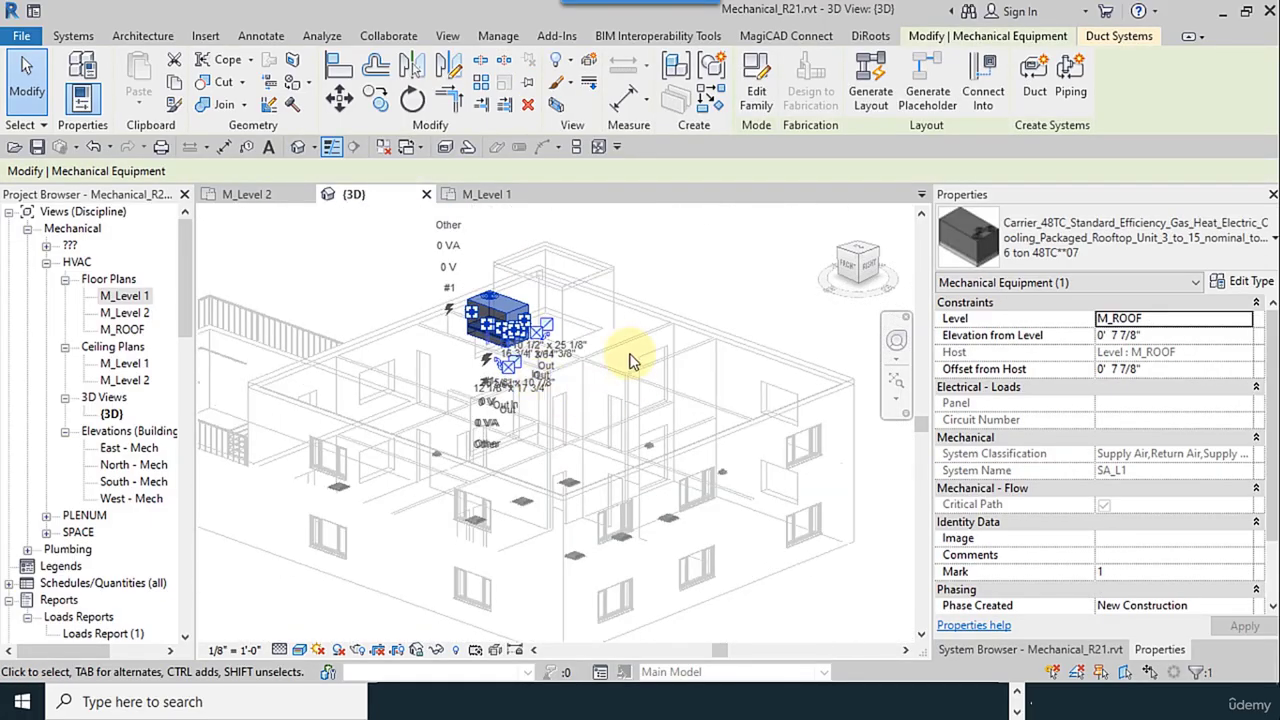
click(694, 275)
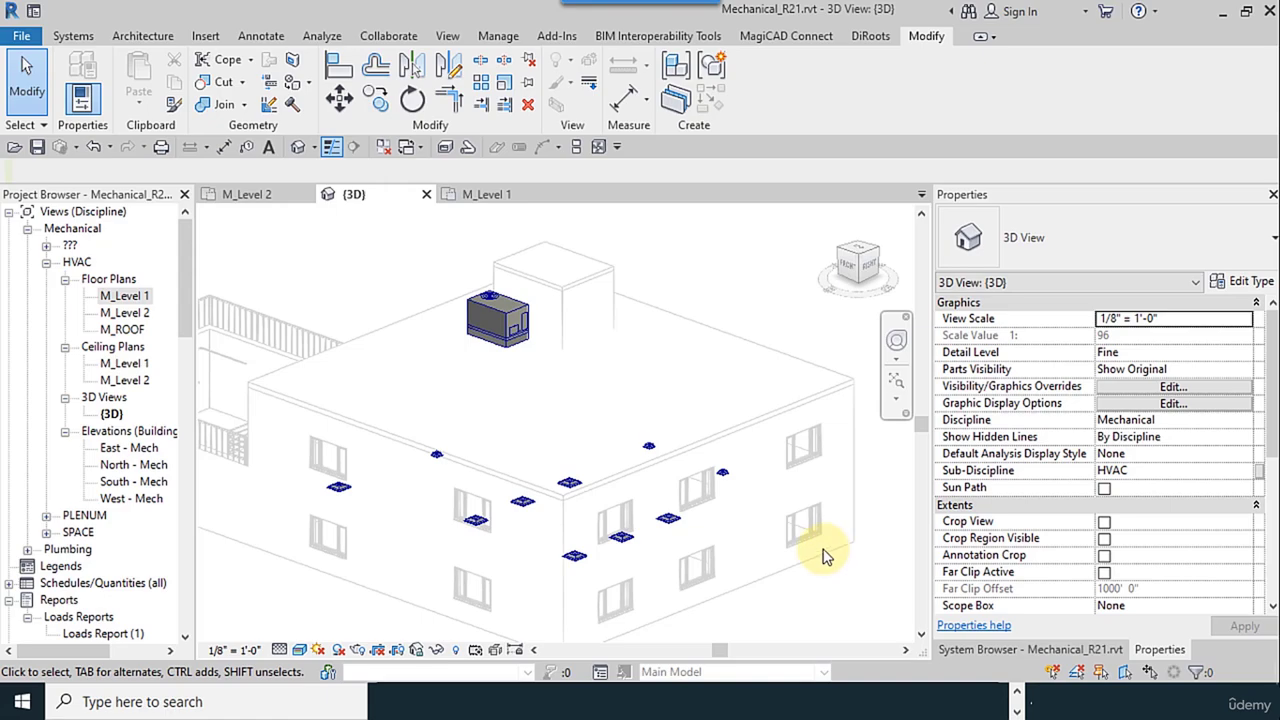
Step: Start Generate Layout from a ceiling supply diffuser, keeping Rectangular Duct: Mitered Elbows / 45 Degree Taps as the Main duct type
click(676, 533)
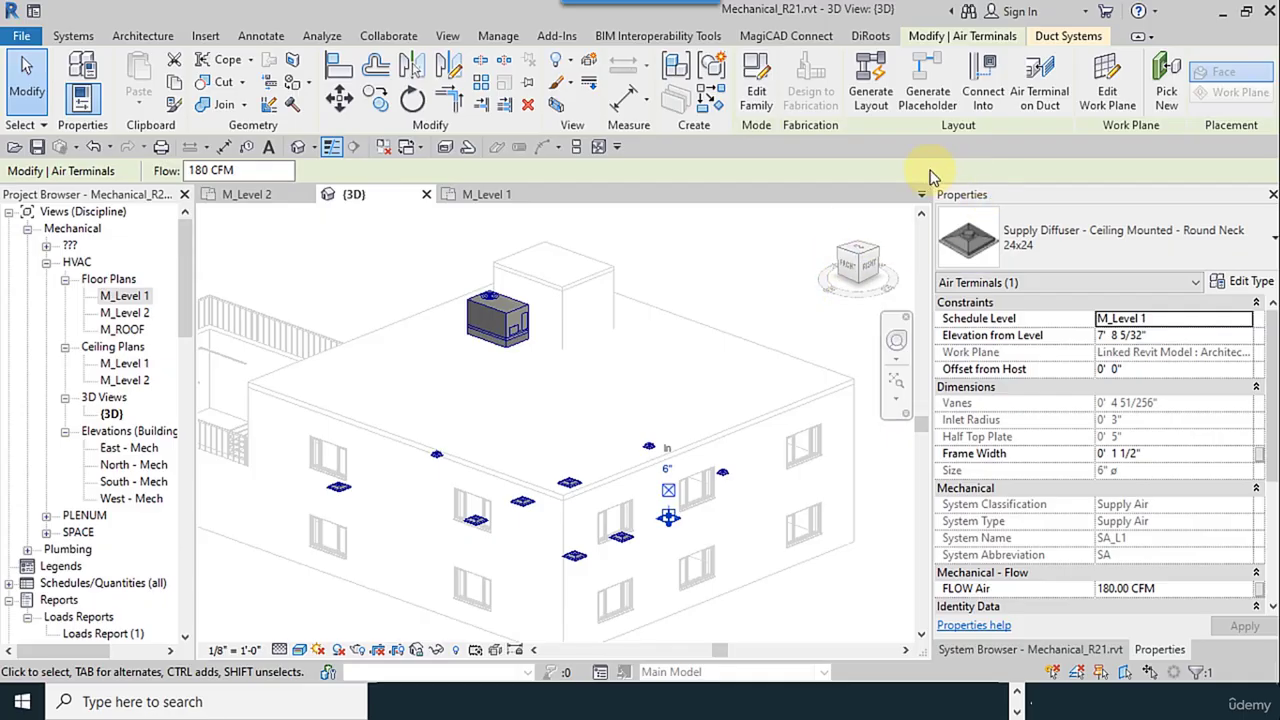
click(880, 100)
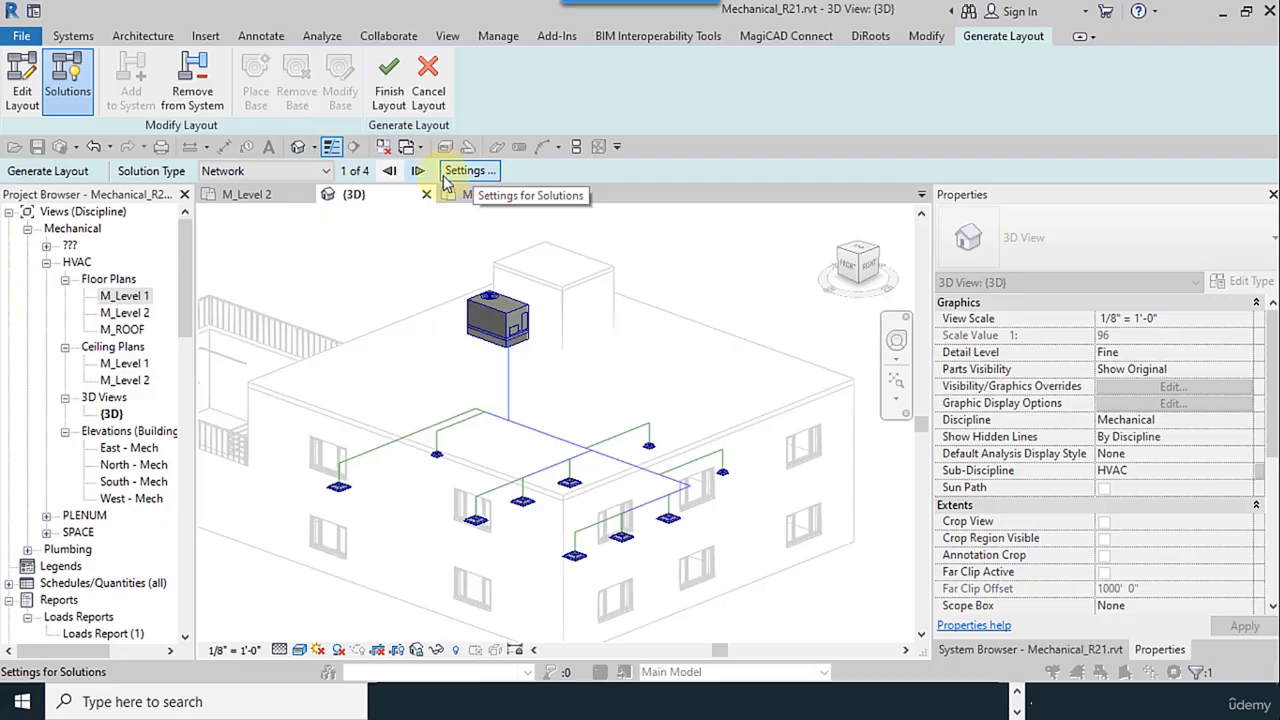
click(469, 171)
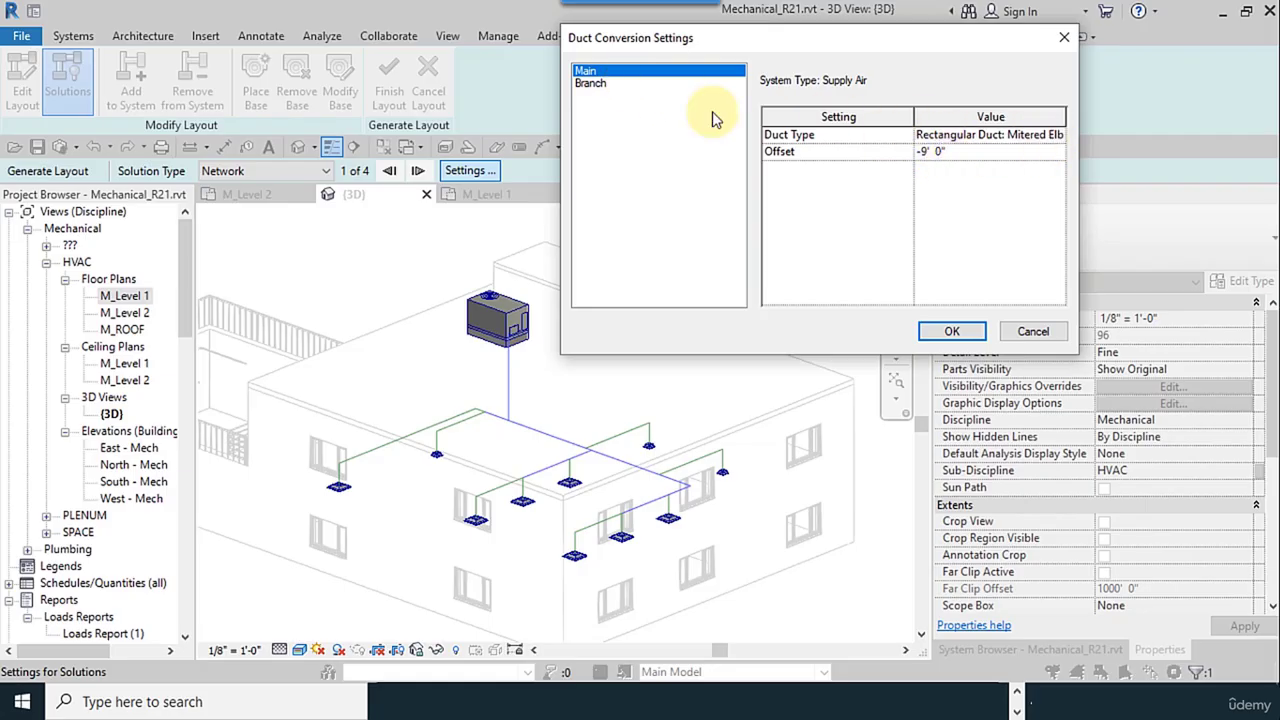
click(1059, 138)
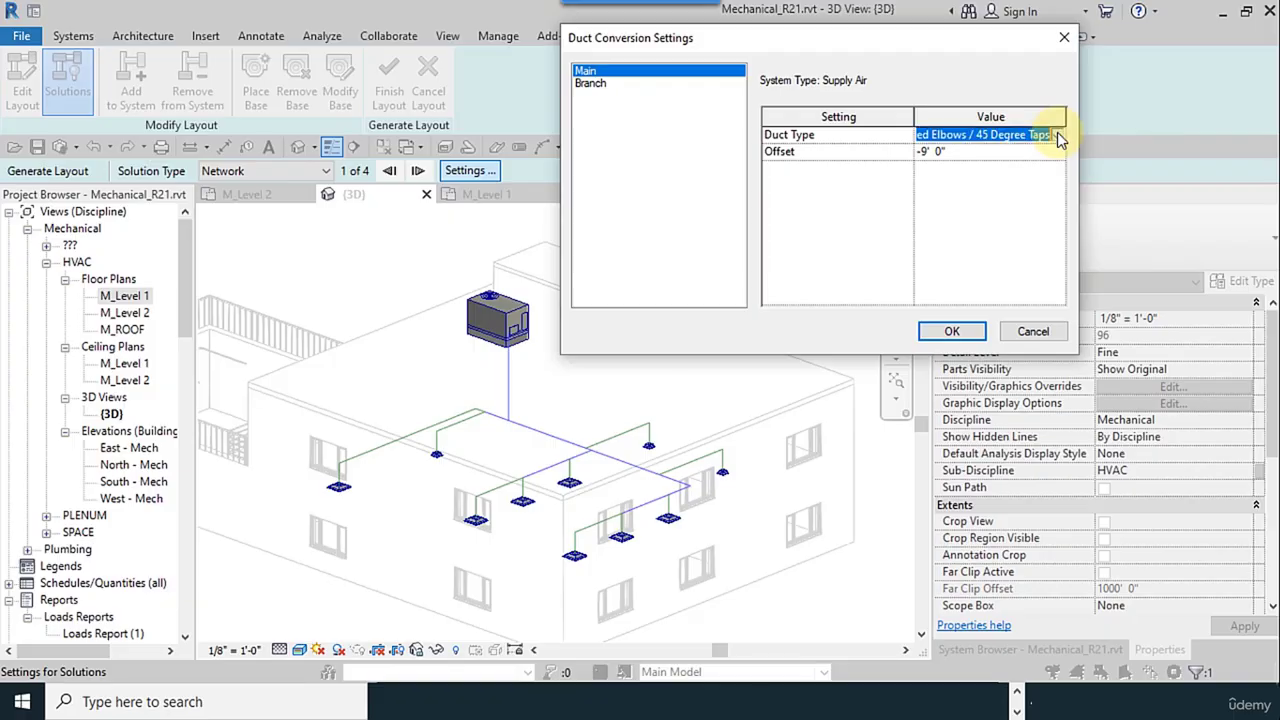
click(1057, 134)
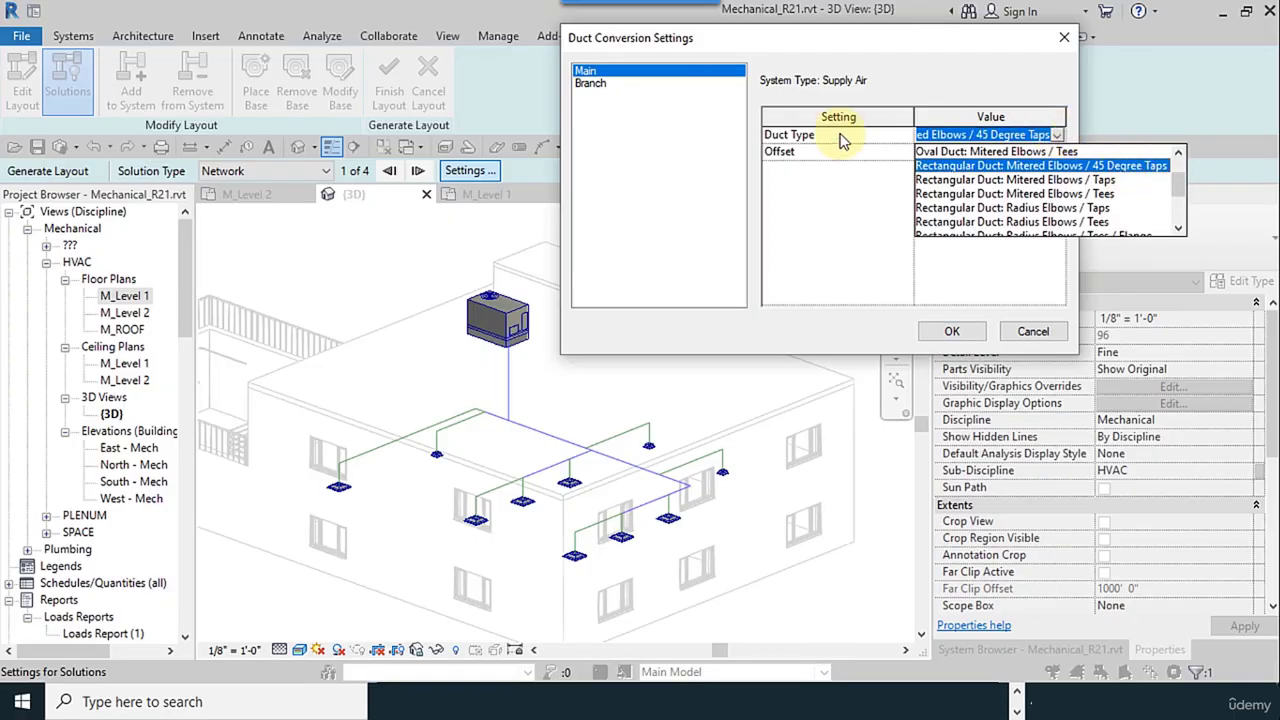
click(640, 106)
Step: Set the Branch duct type to Round Duct: Taps / 45 Degree With Damper in the duct conversion settings
click(590, 84)
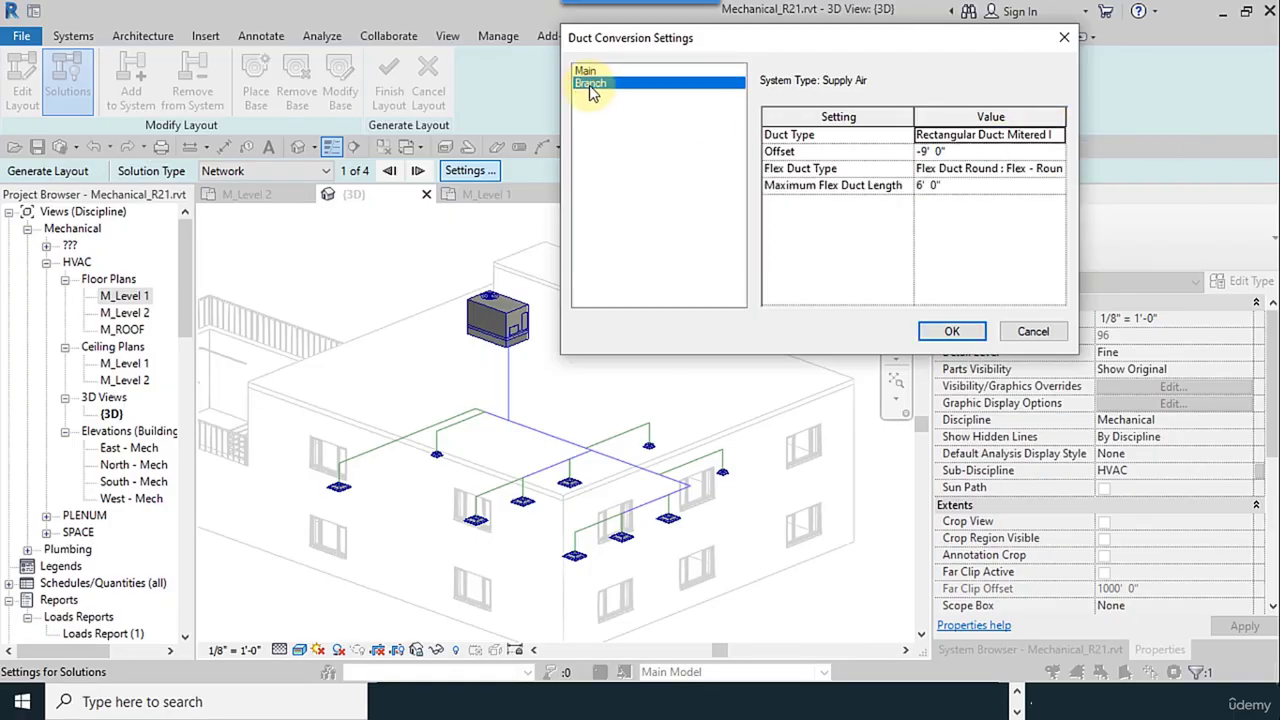
click(1063, 138)
click(1057, 135)
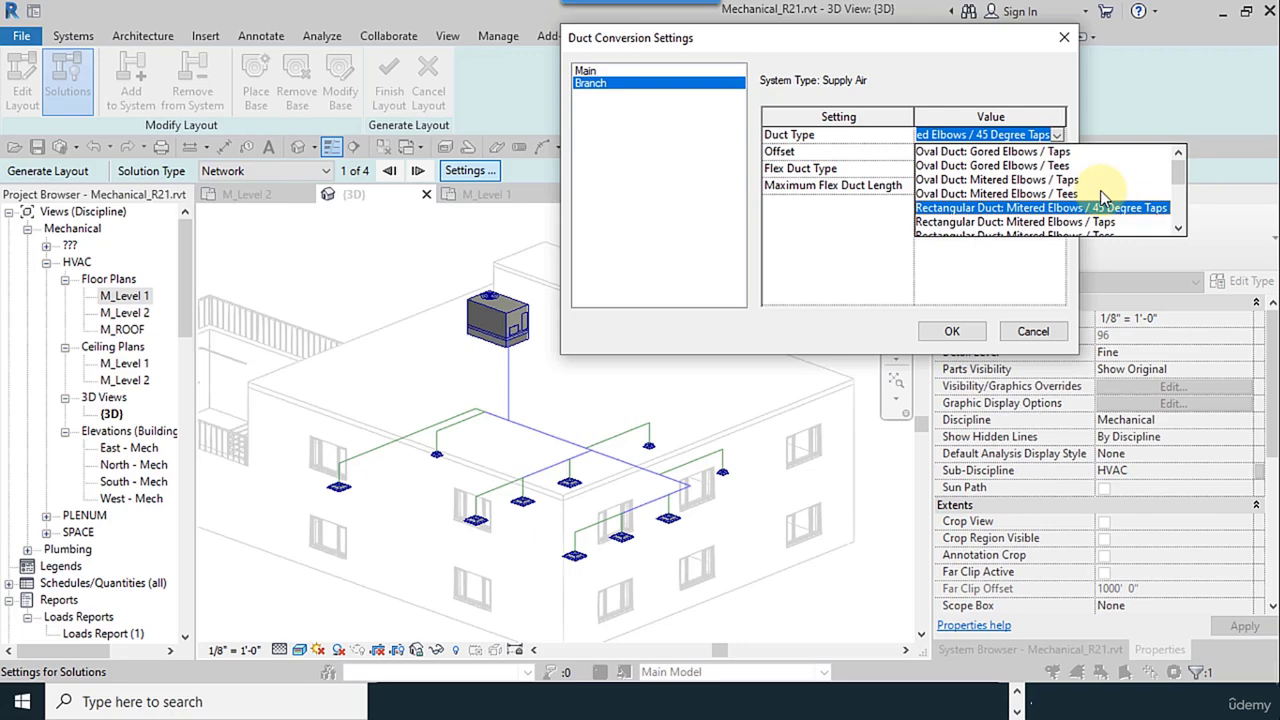
scroll(1103, 197, down, 2)
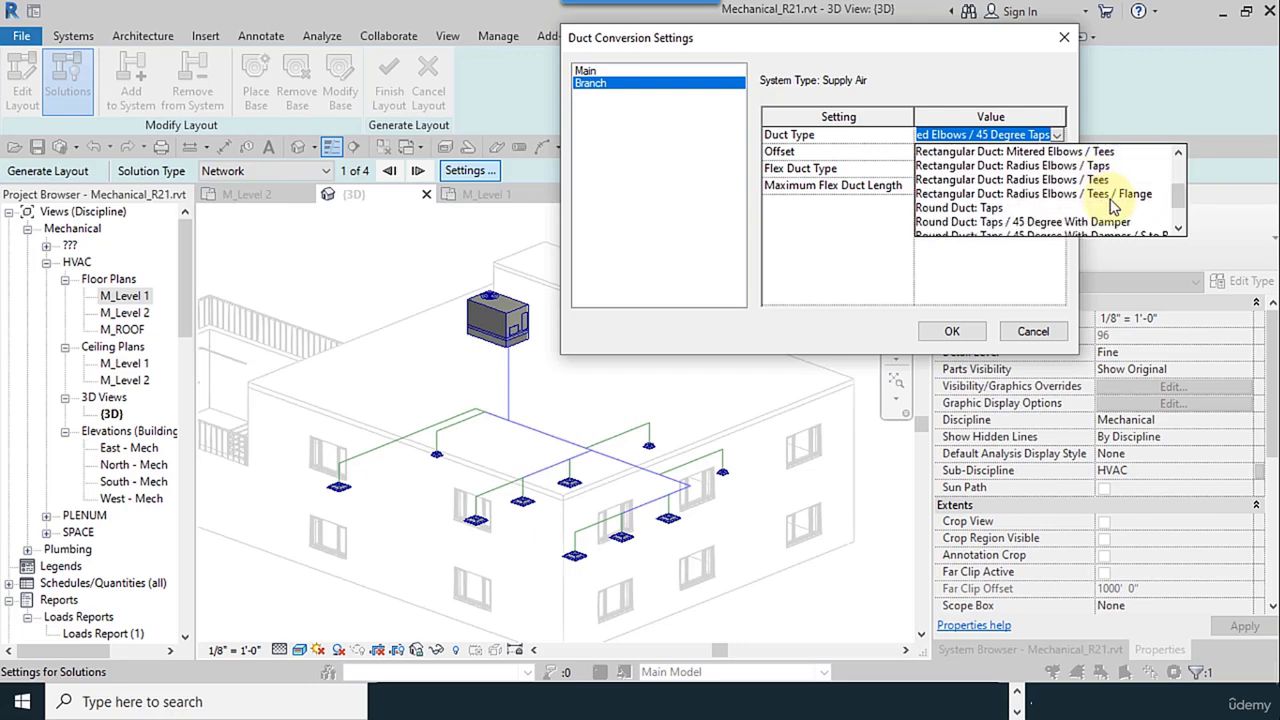
scroll(1113, 207, down, 1)
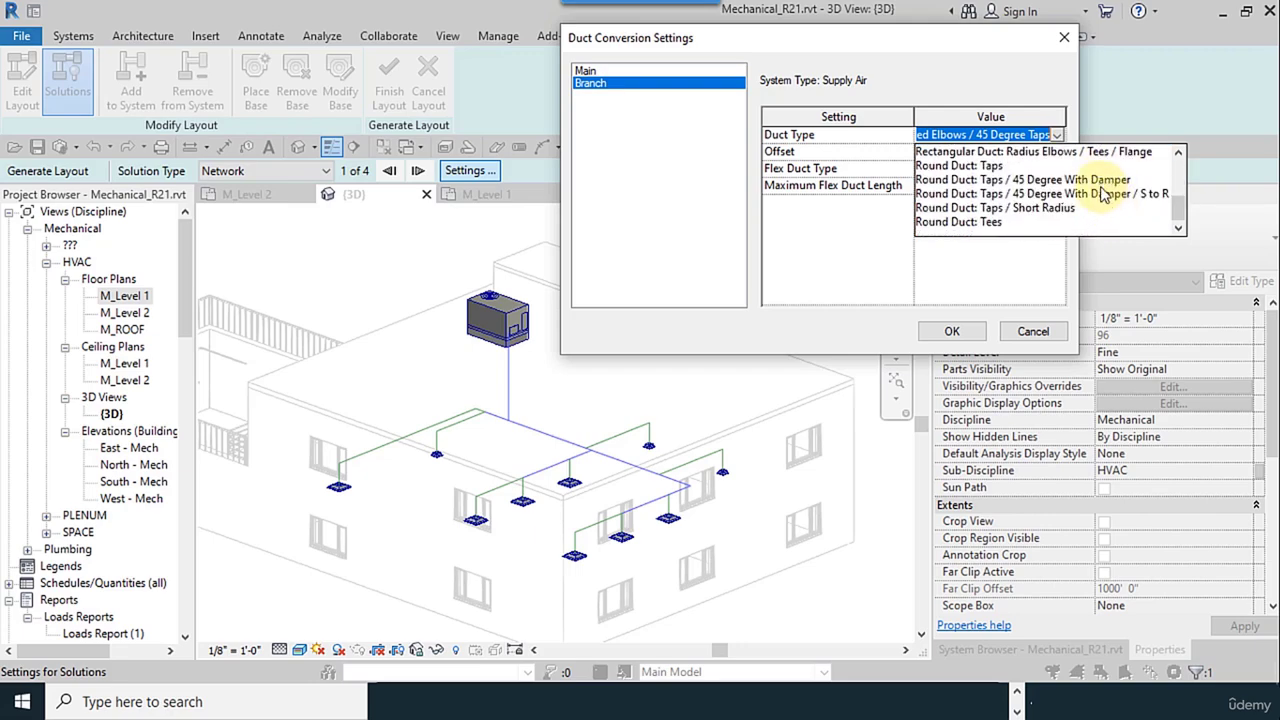
click(1100, 180)
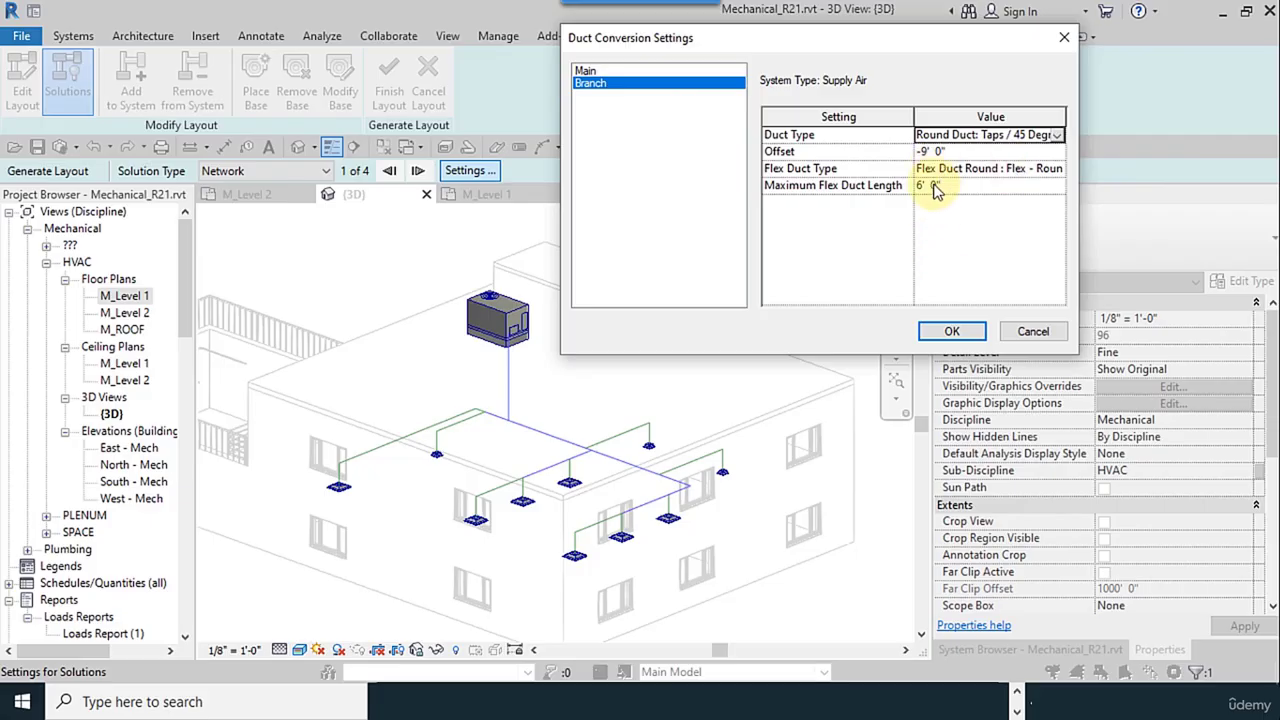
click(952, 333)
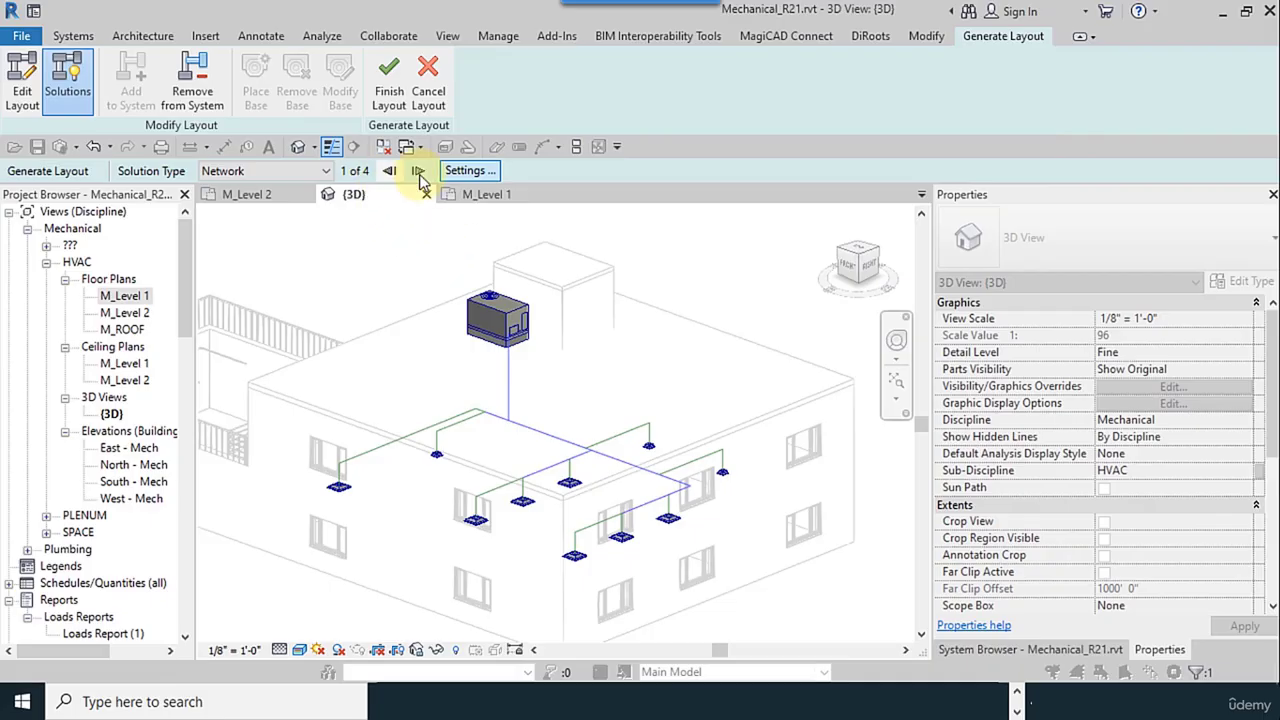
Step: Preview the second Network solution and the second Perimeter solution for the supply duct layout
click(418, 172)
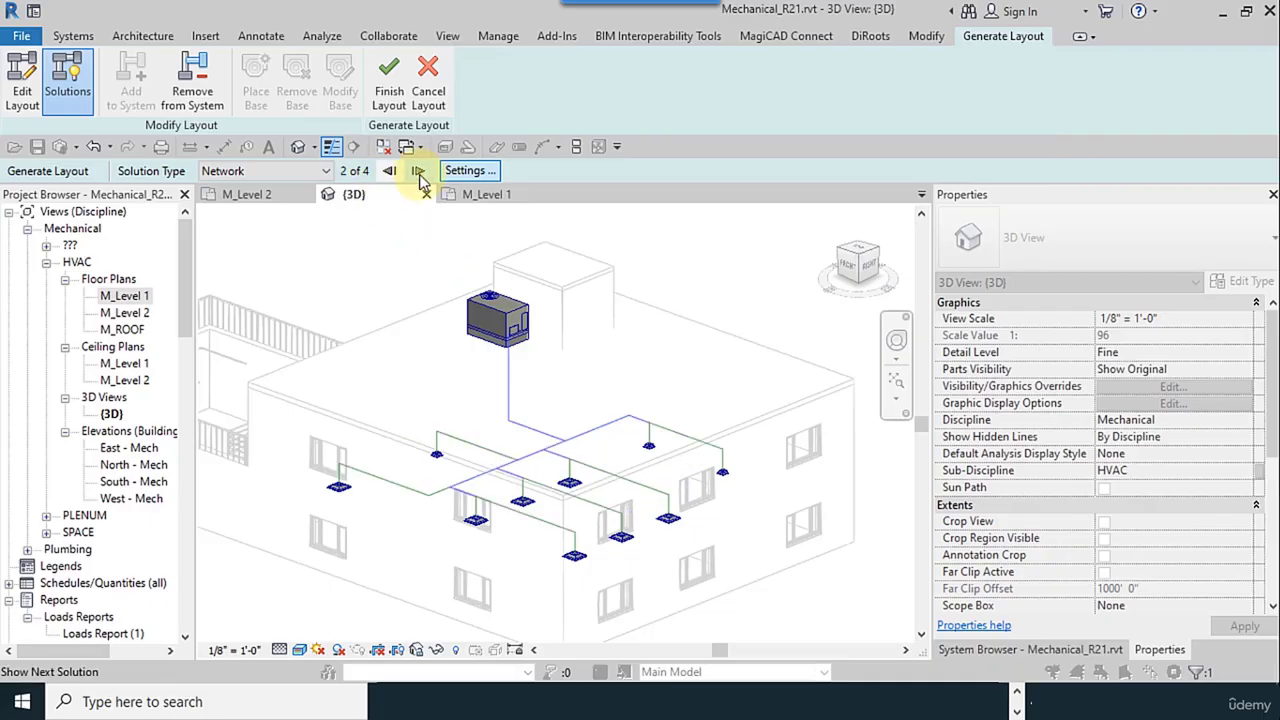
click(320, 173)
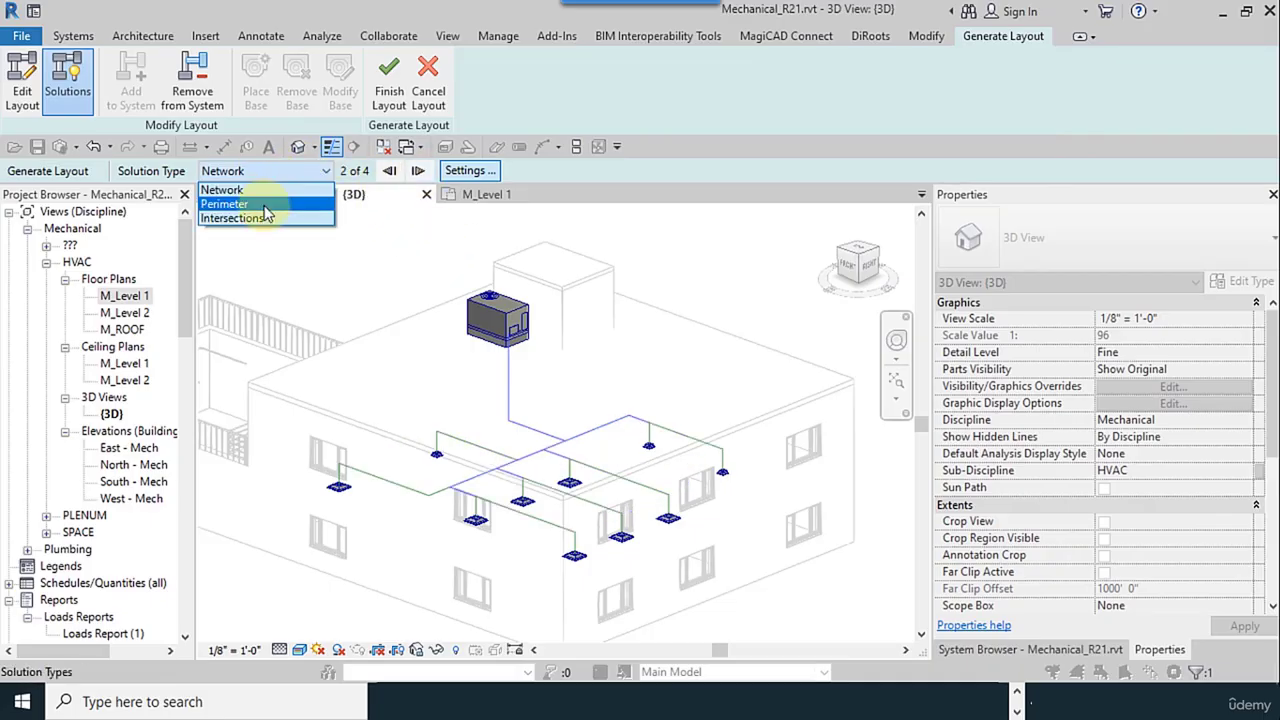
click(255, 205)
click(418, 172)
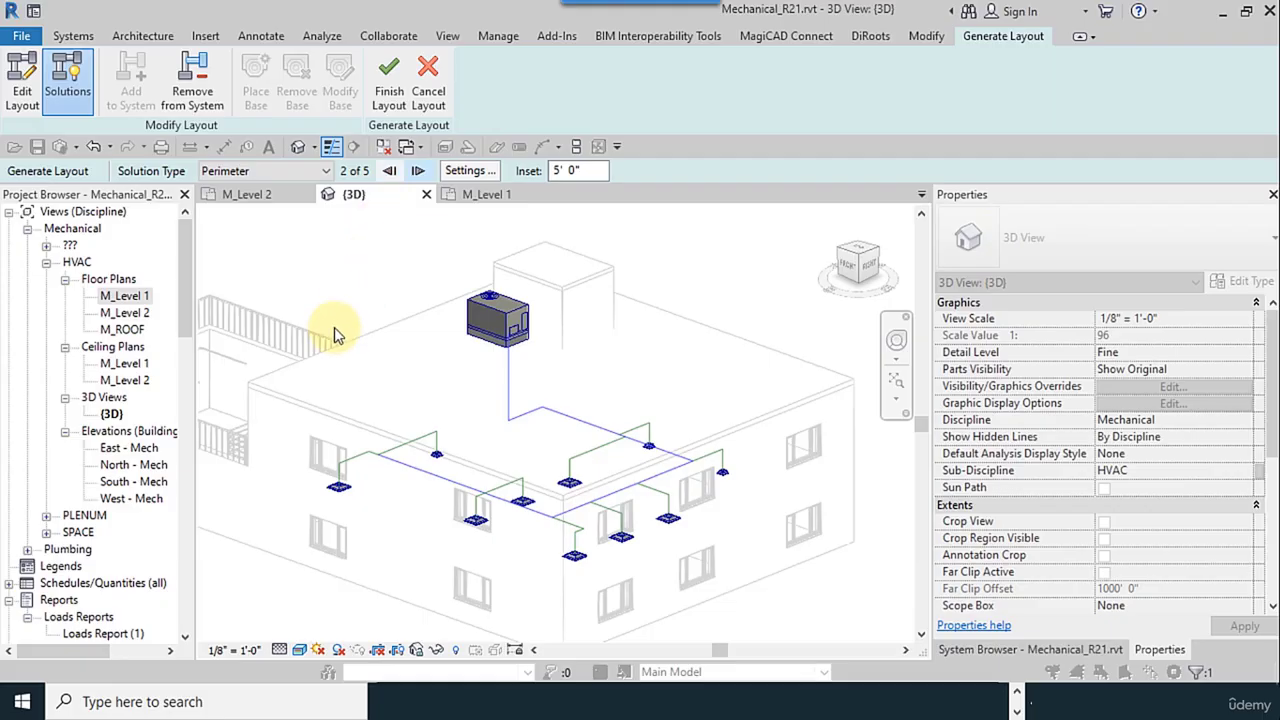
Step: Close the M_Level 2 view, tile the 3D view beside the M_Level 1 plan, and make the plan active
click(310, 195)
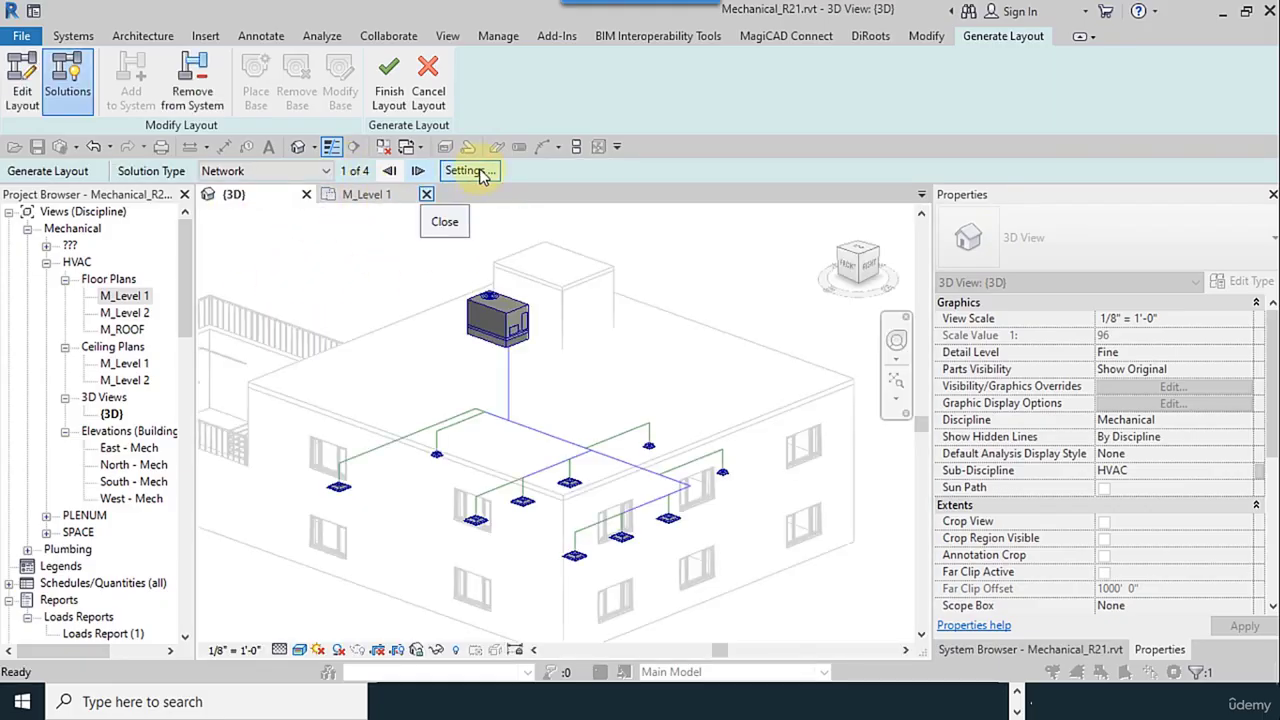
click(576, 149)
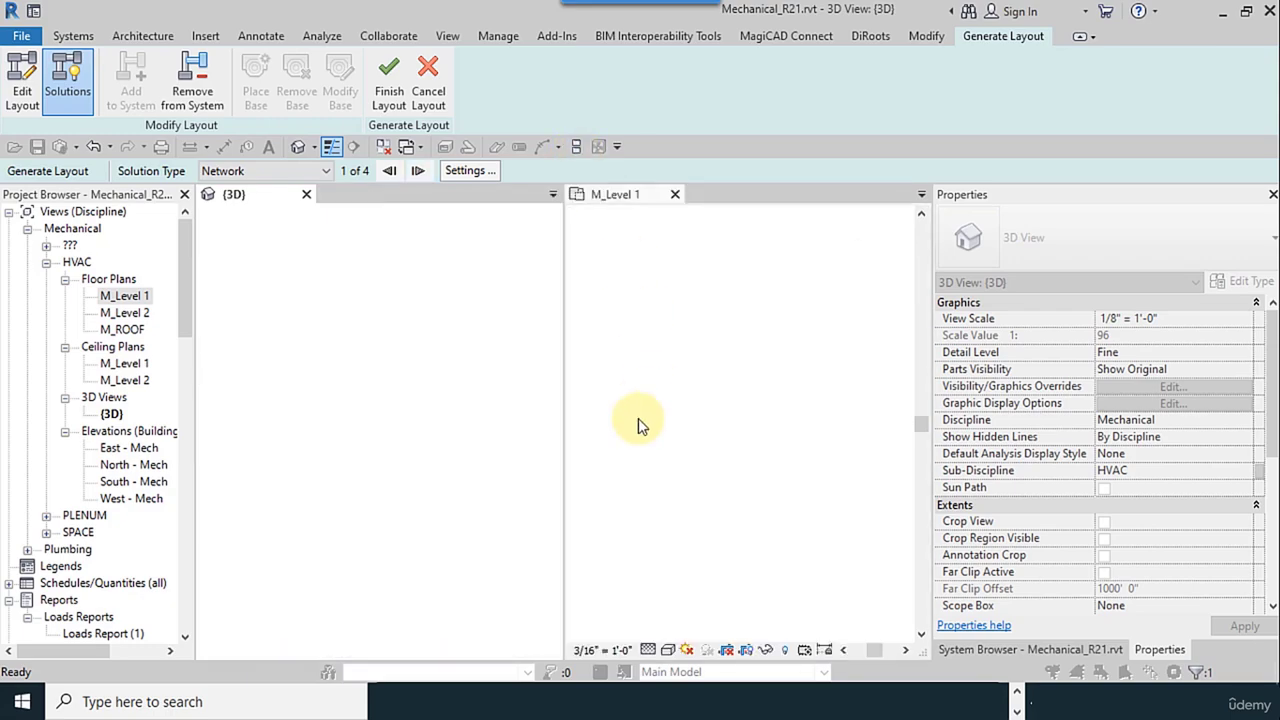
scroll(271, 410, down, 2)
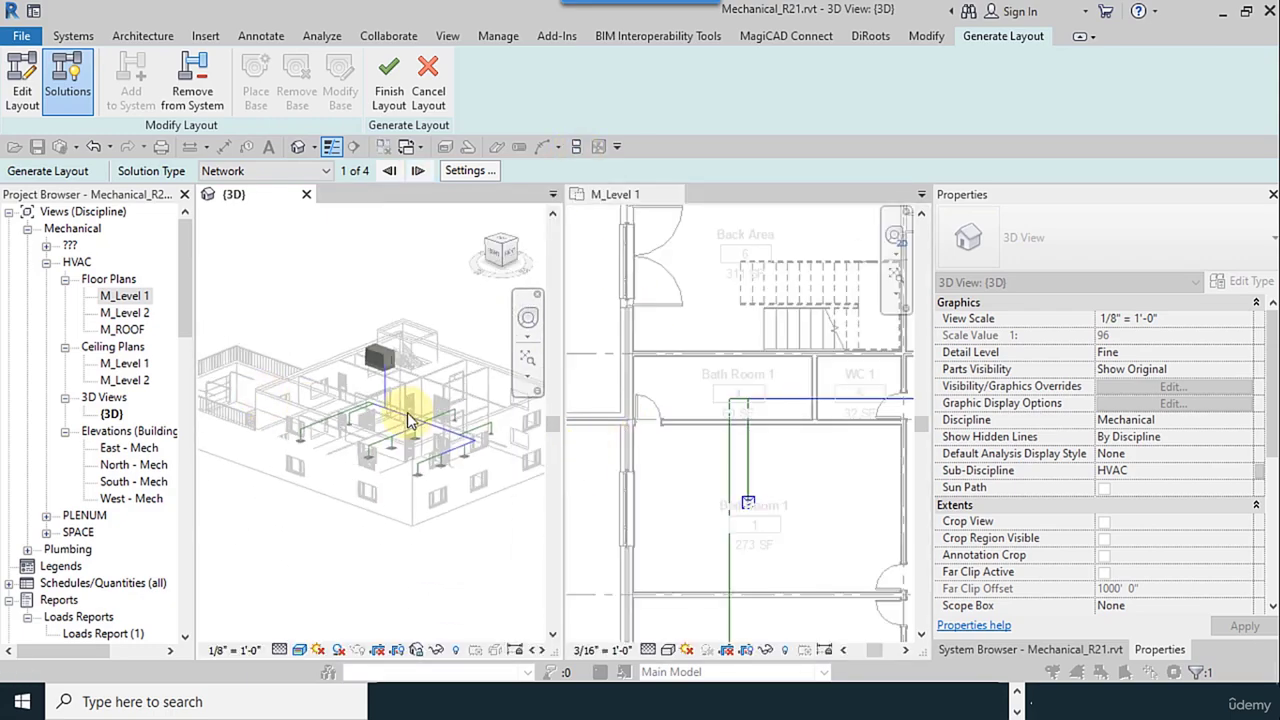
click(686, 309)
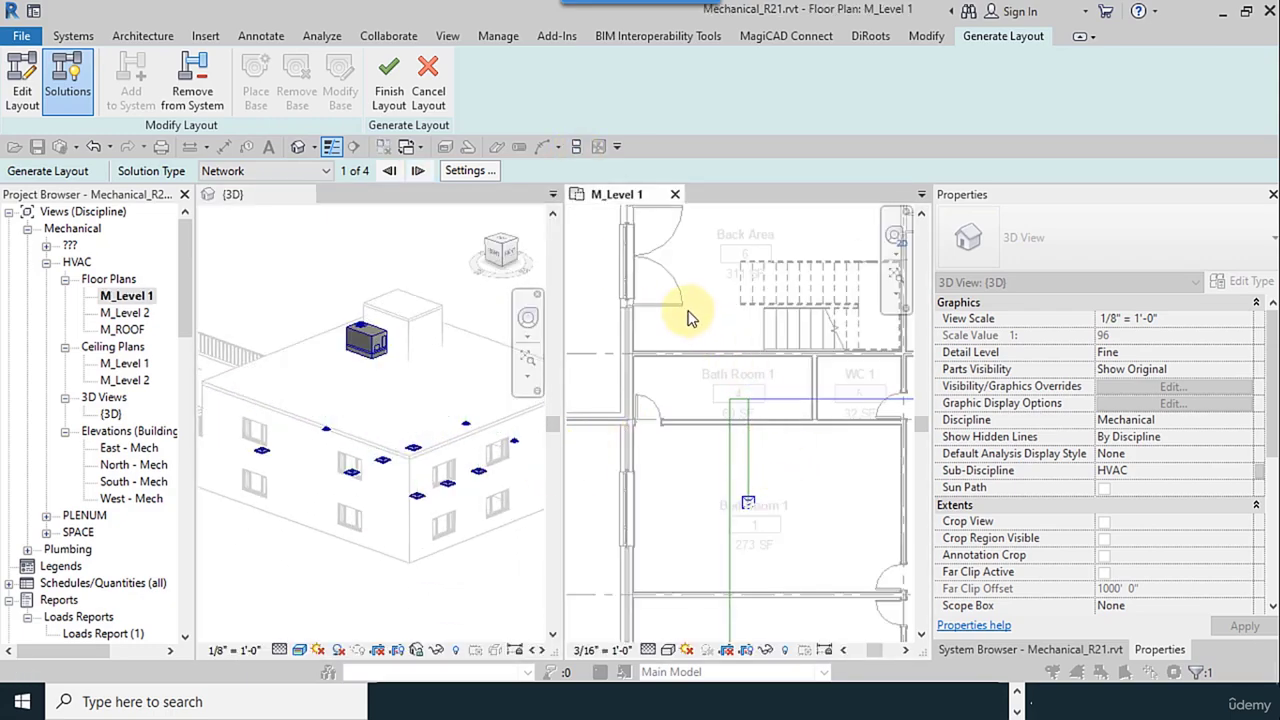
scroll(829, 429, down, 3)
scroll(648, 443, down, 1)
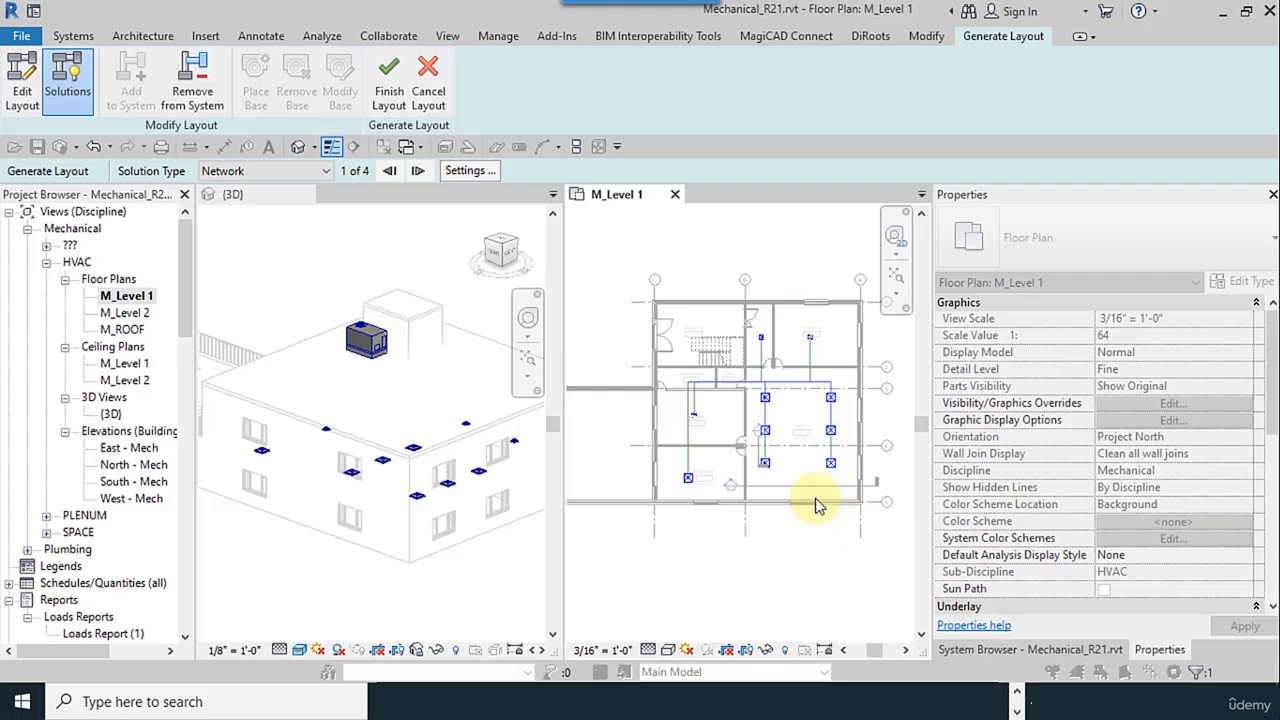
scroll(733, 390, up, 3)
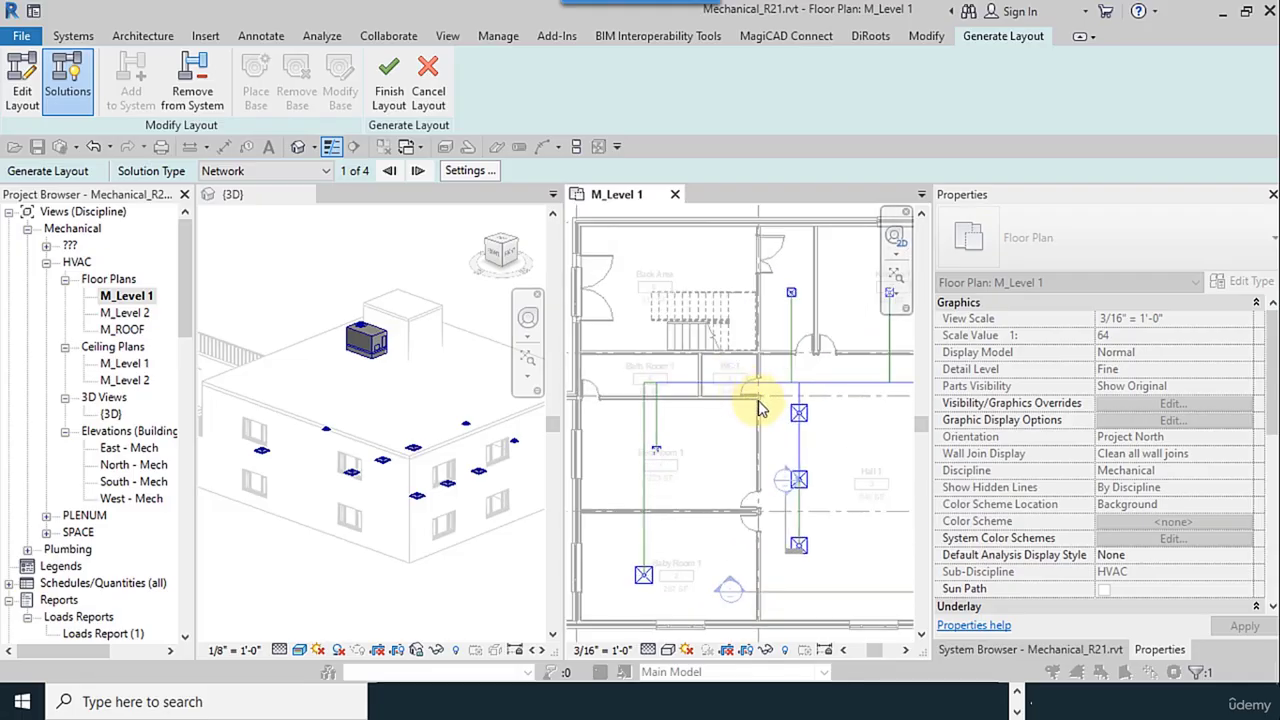
scroll(770, 473, down, 2)
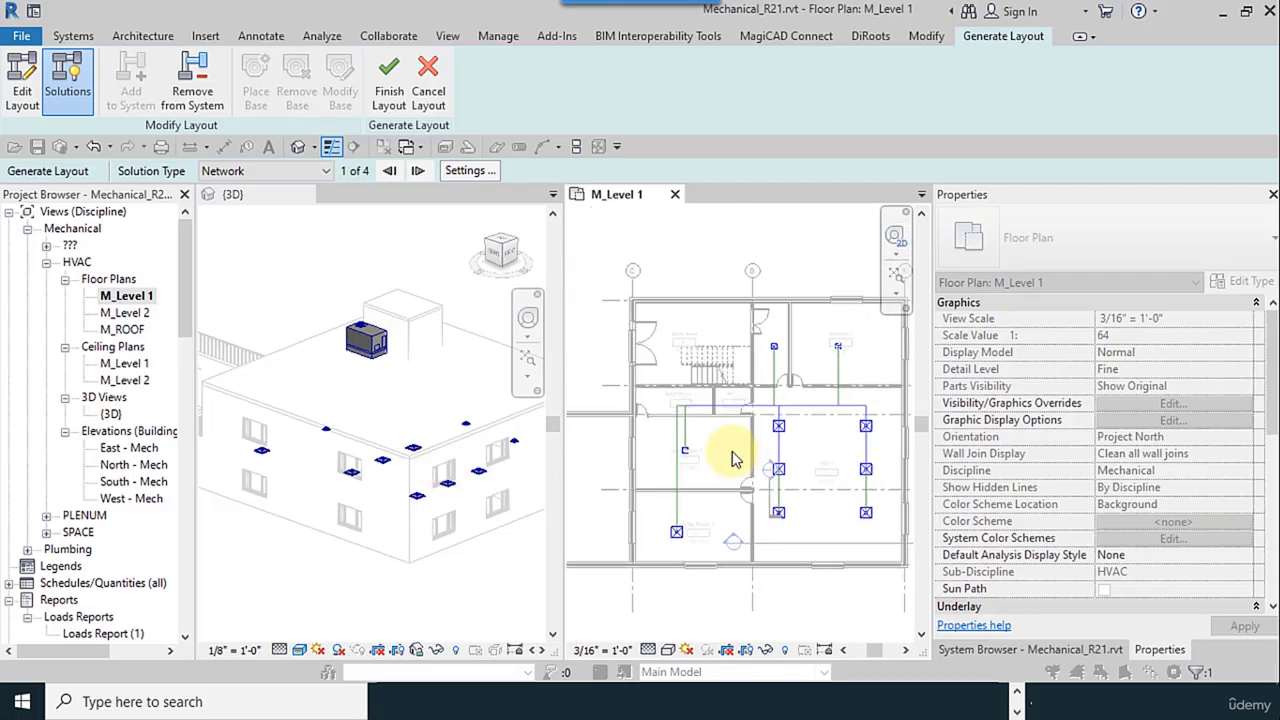
Step: Choose solution 2 of 5 of the Perimeter type with a 5' 0" inset for the duct layout
click(277, 171)
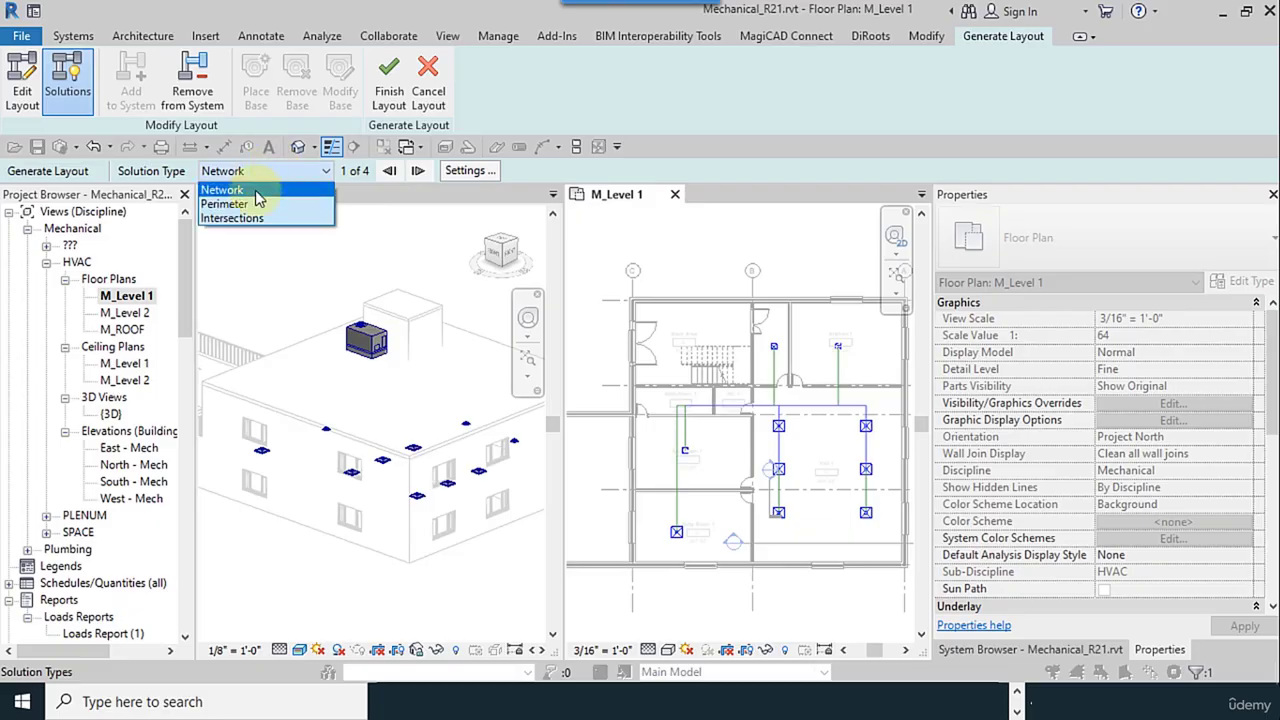
click(249, 191)
click(418, 171)
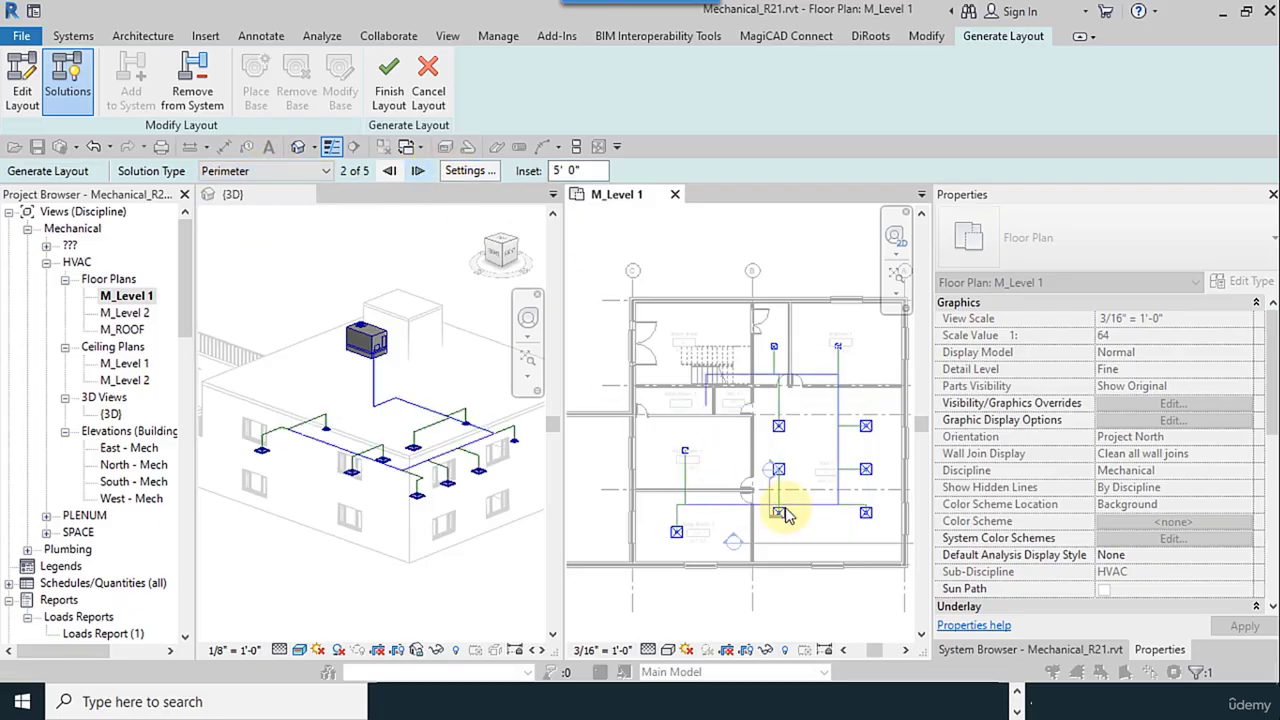
Step: Edit the layout and move the Bedroom 1 branch line sideways to align with the Baby Room 1 diffuser's branch
click(22, 90)
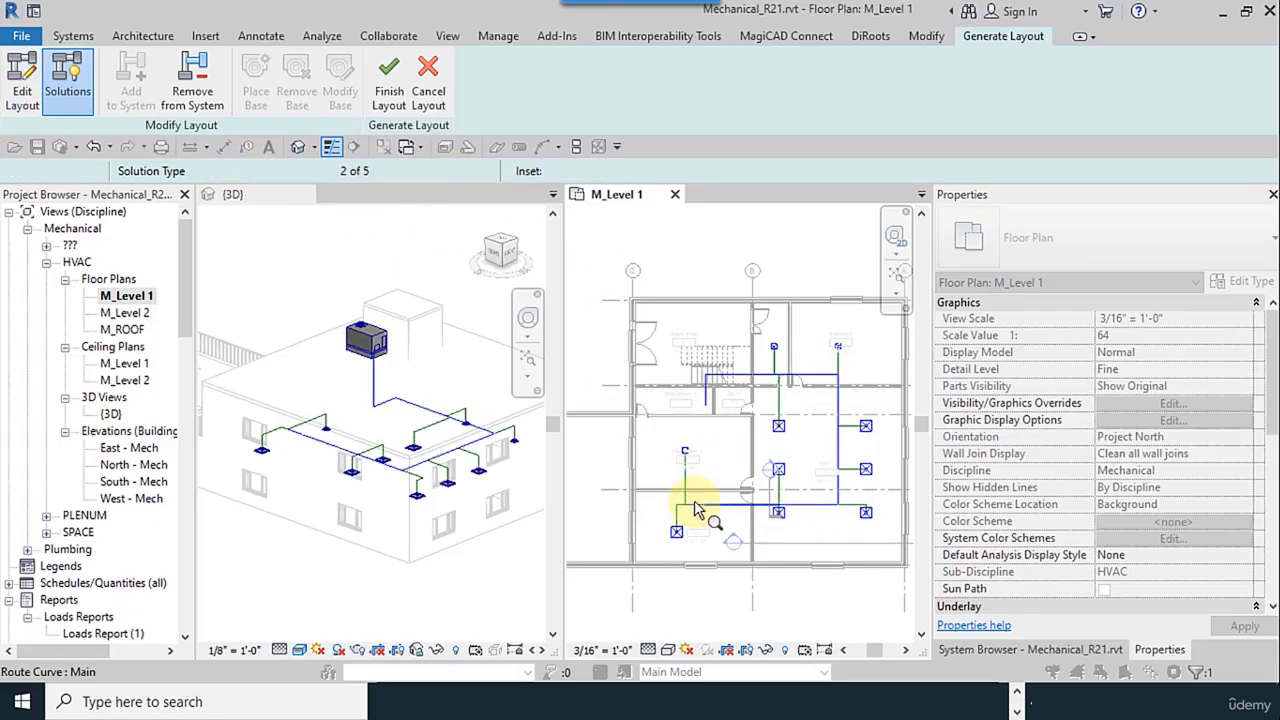
scroll(686, 502, up, 3)
scroll(686, 495, up, 1)
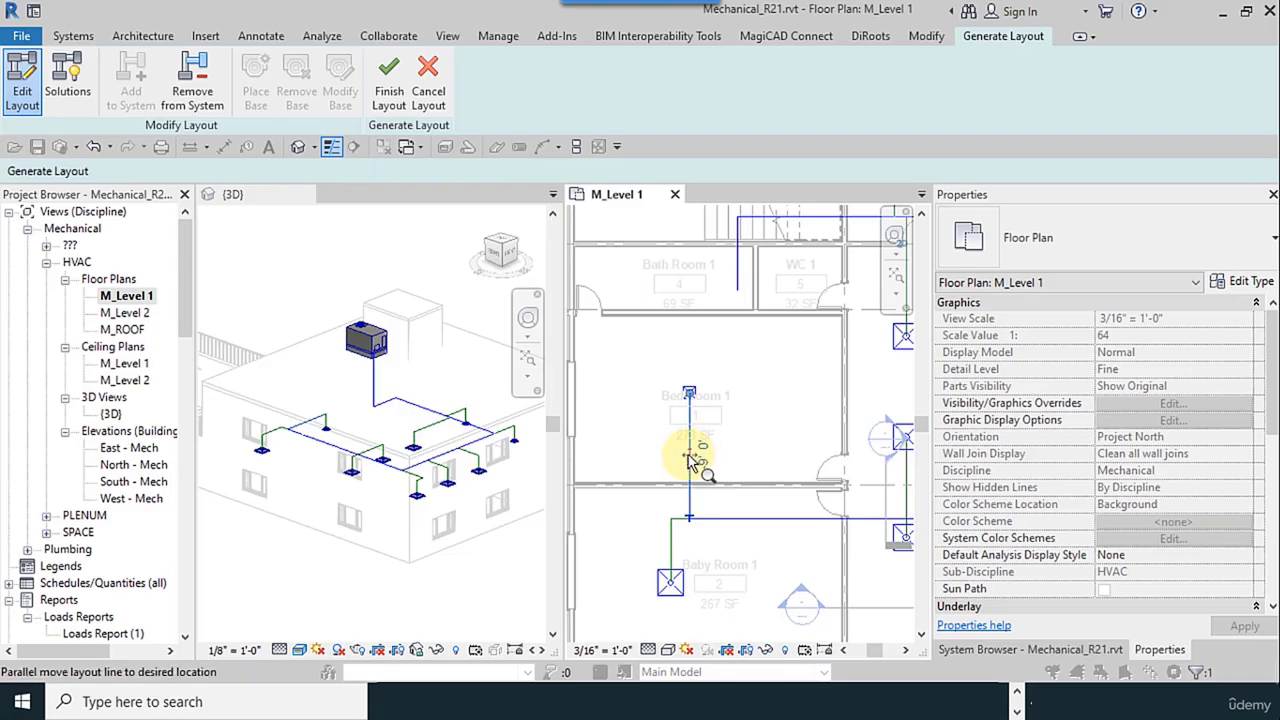
drag(689, 457, 671, 457)
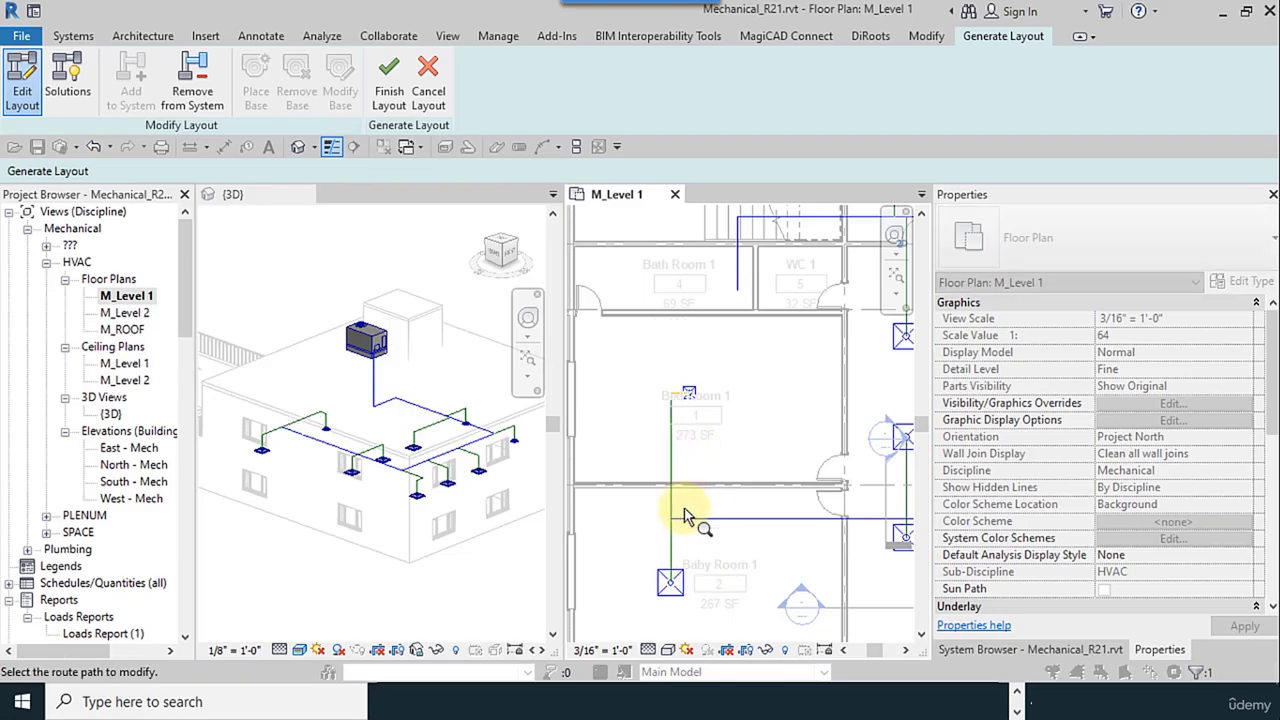
Step: Move the horizontal main route line crossing Hall 1 away from the lowest diffuser row, toward the middle row
scroll(659, 397, up, 1)
scroll(659, 398, down, 2)
middle_drag(760, 528, 665, 523)
scroll(777, 476, up, 1)
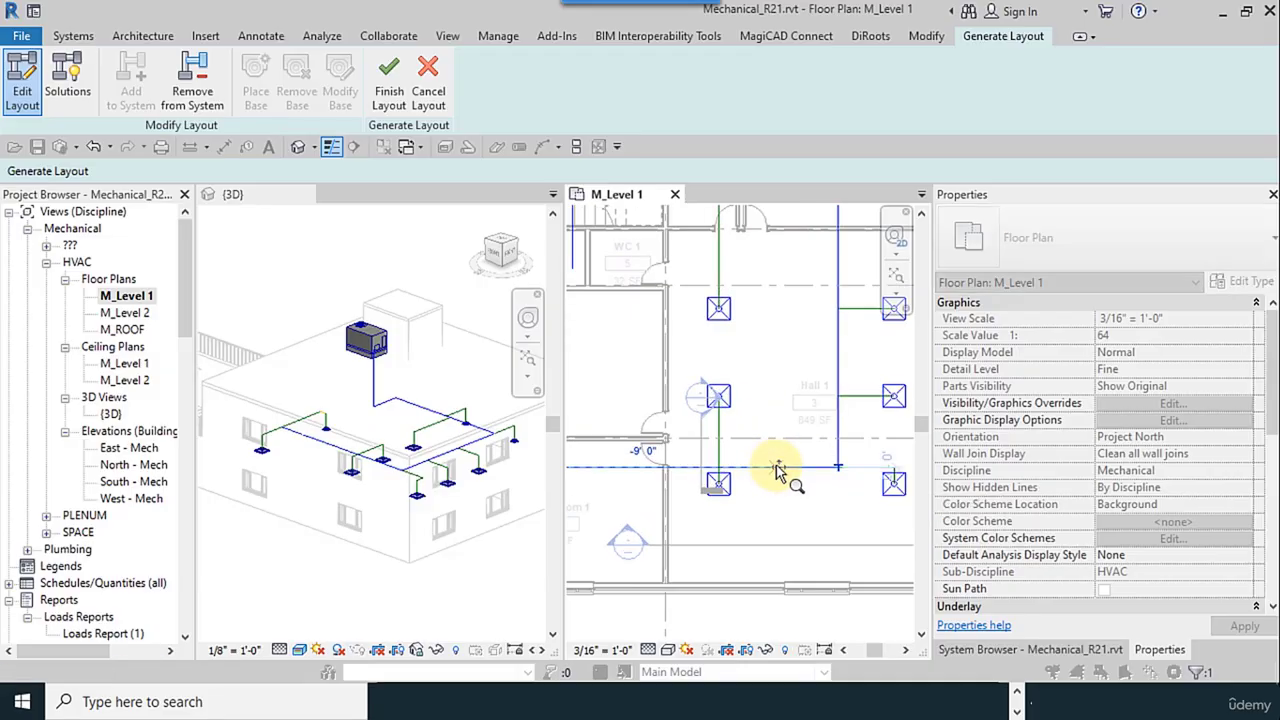
drag(777, 470, 779, 447)
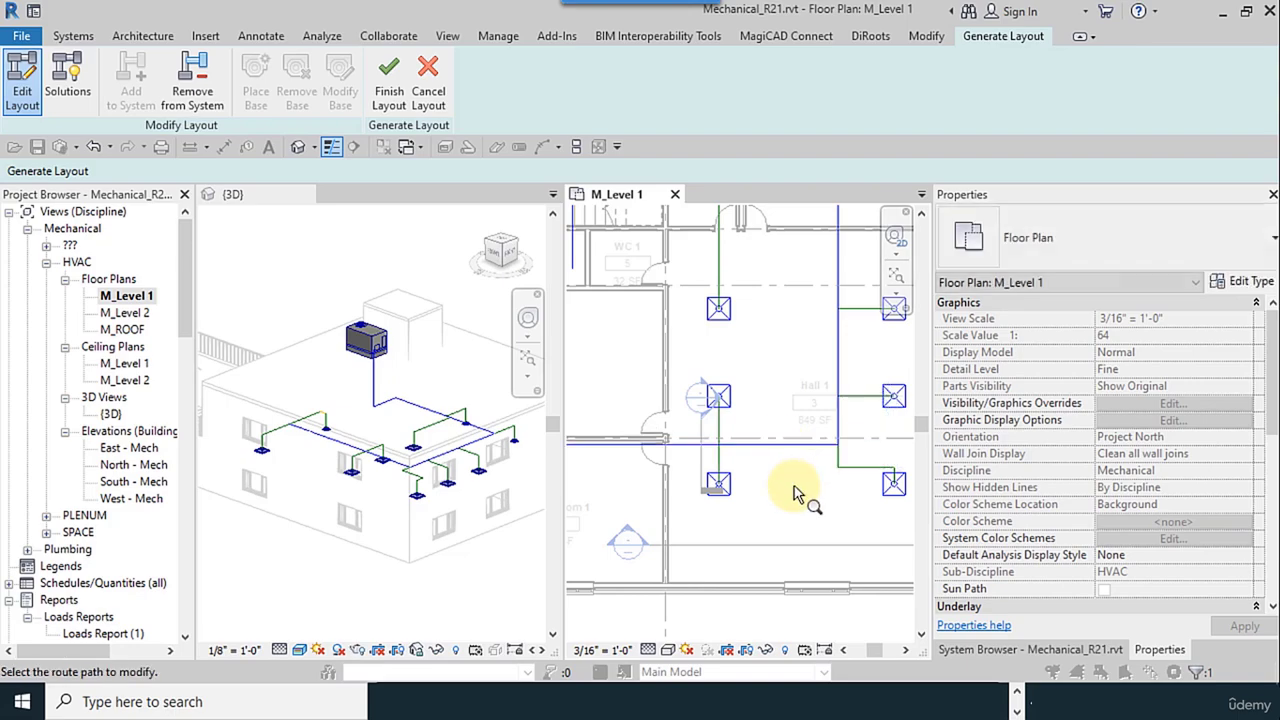
Step: Move the horizontal branch line at Hall 1's lower-right diffuser so it runs straight into the diffuser's centre
middle_drag(794, 486, 864, 527)
middle_drag(864, 528, 791, 514)
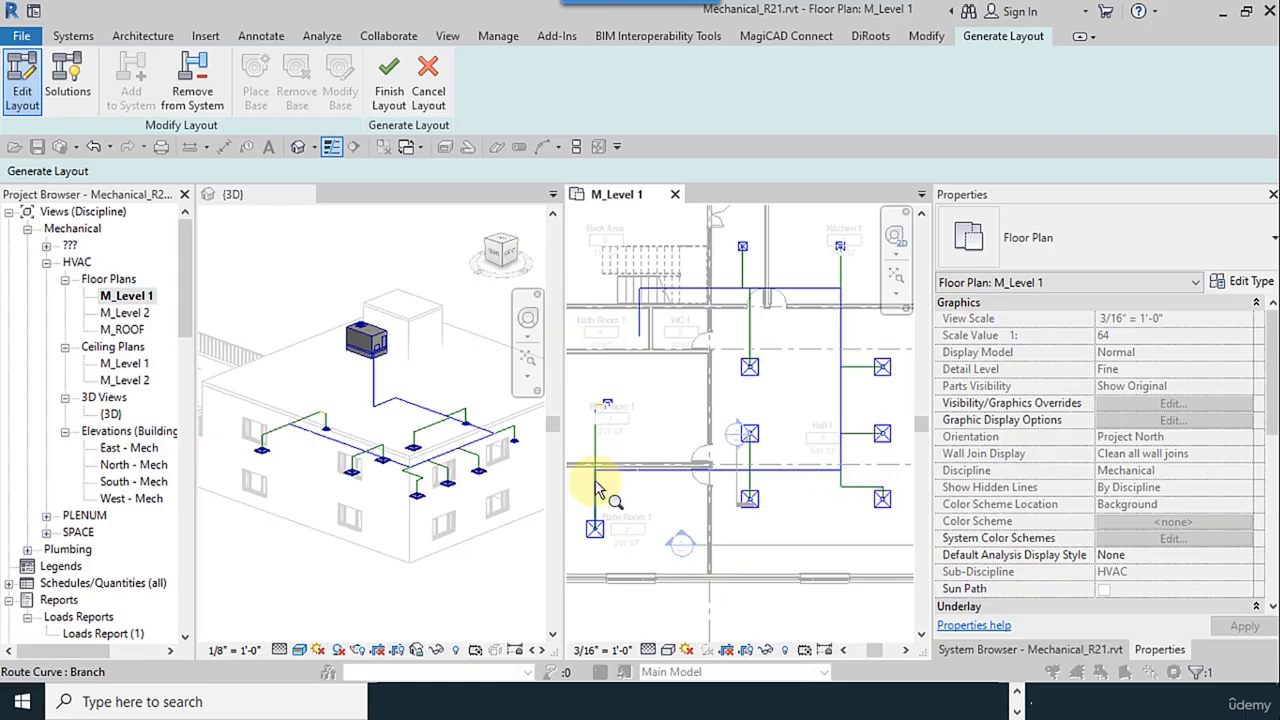
scroll(860, 458, up, 1)
middle_drag(837, 457, 723, 486)
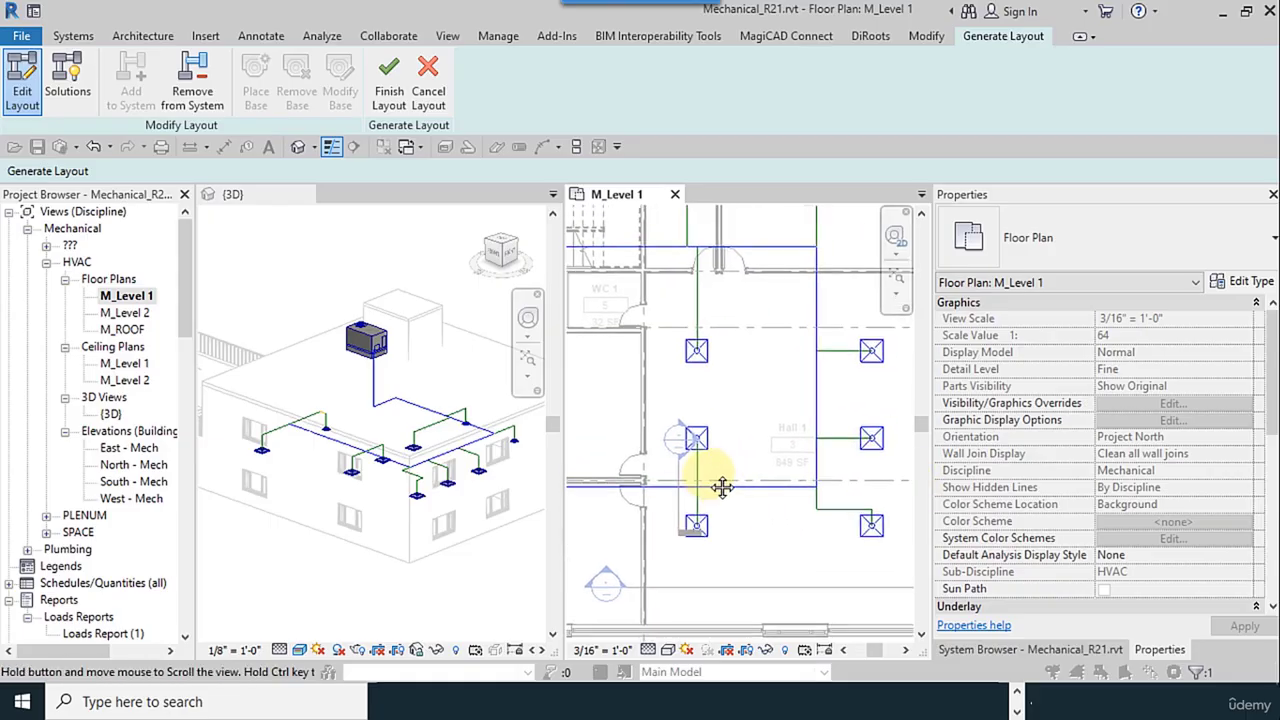
scroll(800, 530, up, 3)
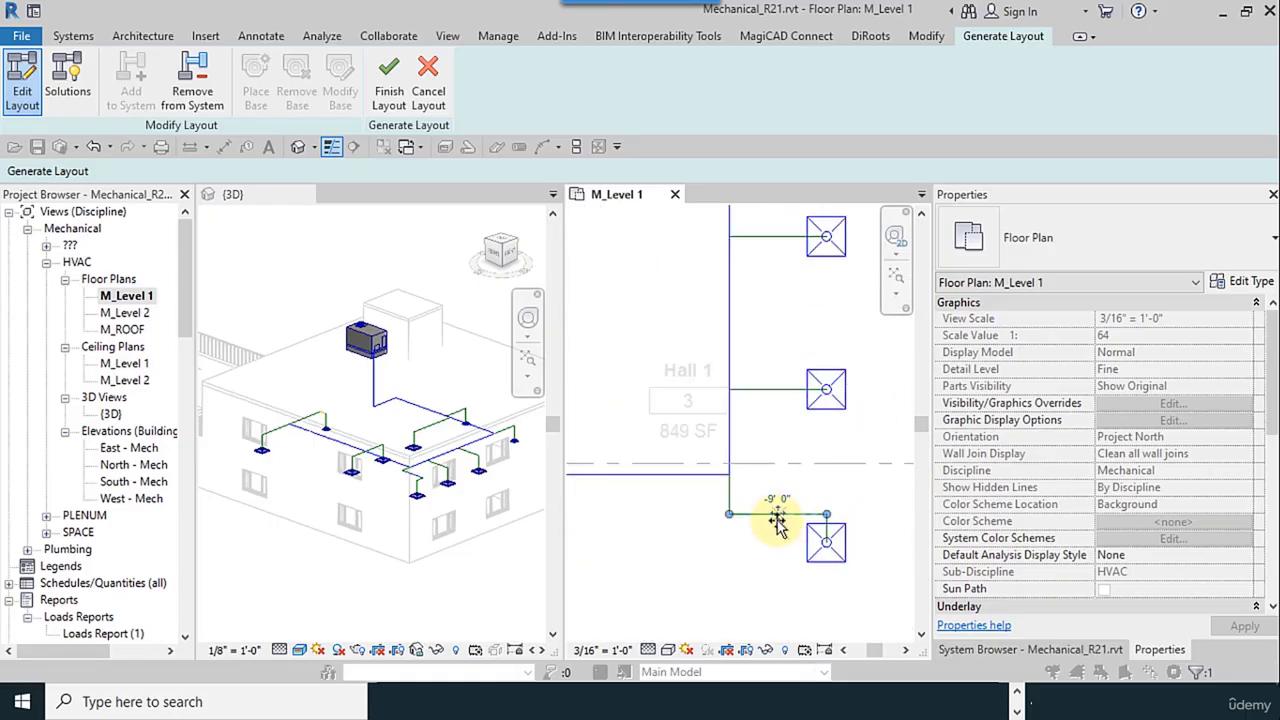
scroll(771, 586, down, 3)
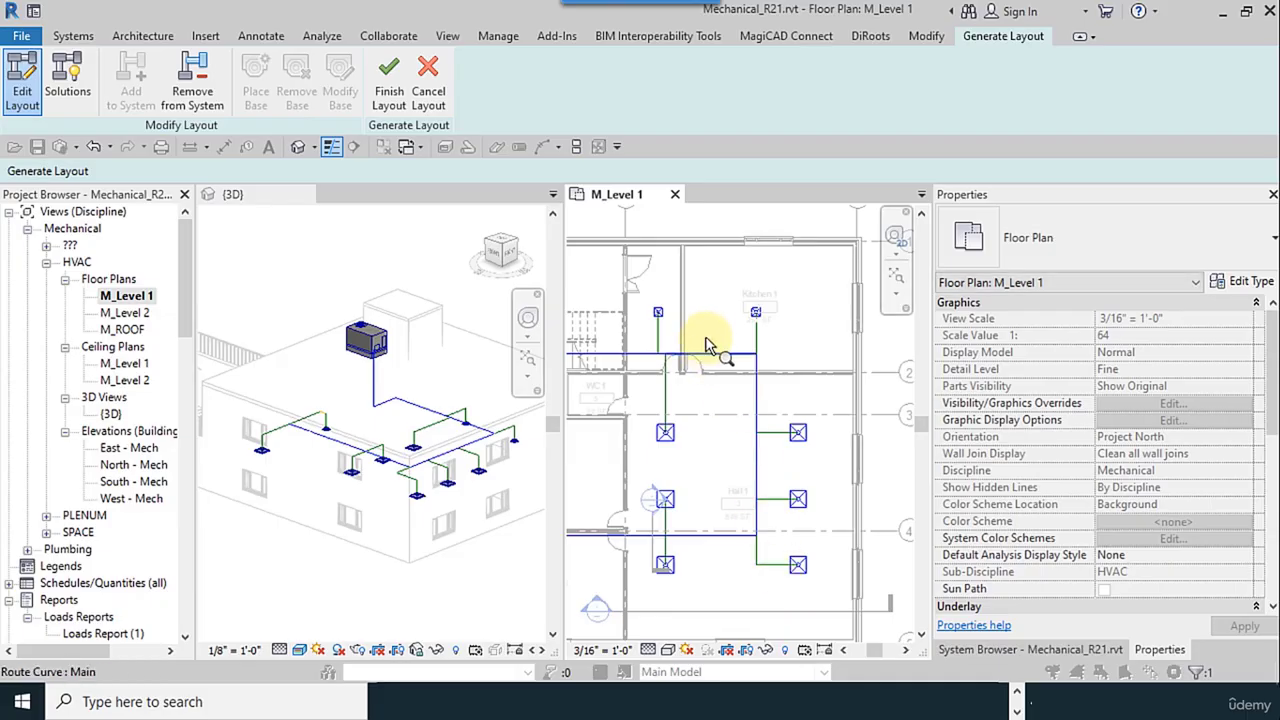
Step: Move the Bedroom 1 branch line sideways so it runs straight into the centre of the Bedroom 1 diffuser
scroll(669, 351, up, 1)
middle_drag(694, 403, 829, 479)
scroll(818, 456, down, 1)
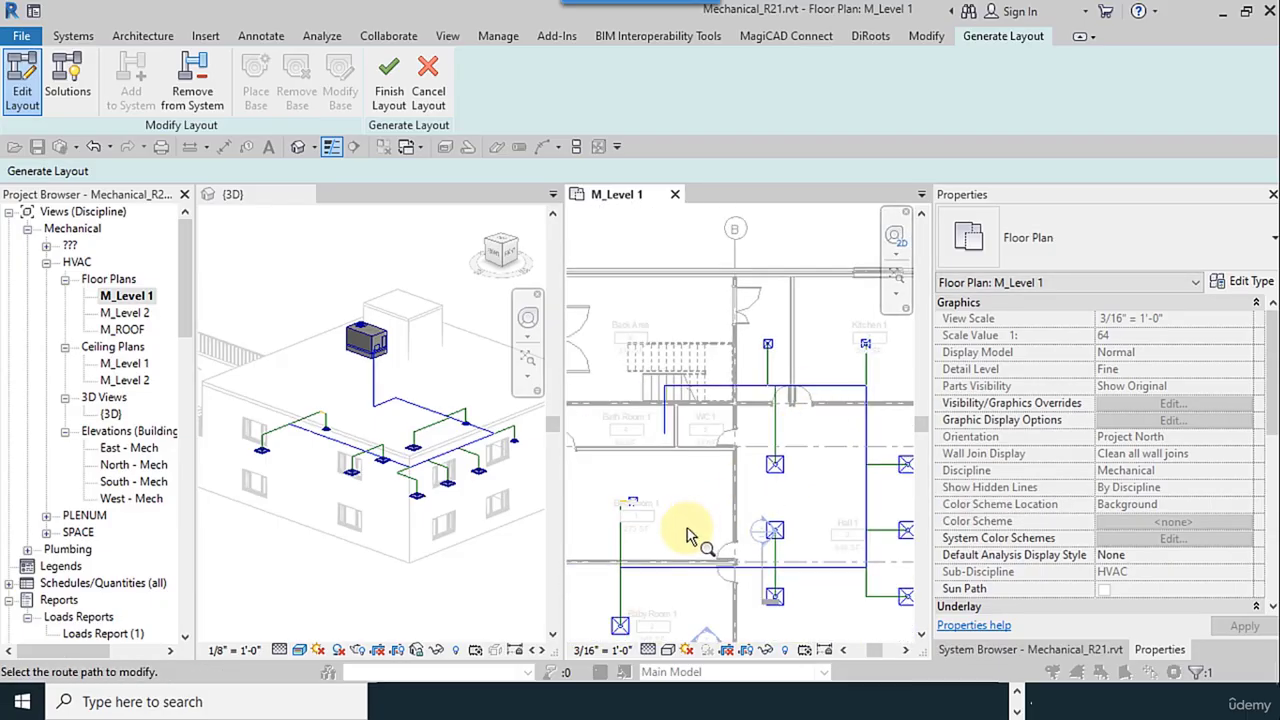
middle_drag(686, 529, 708, 462)
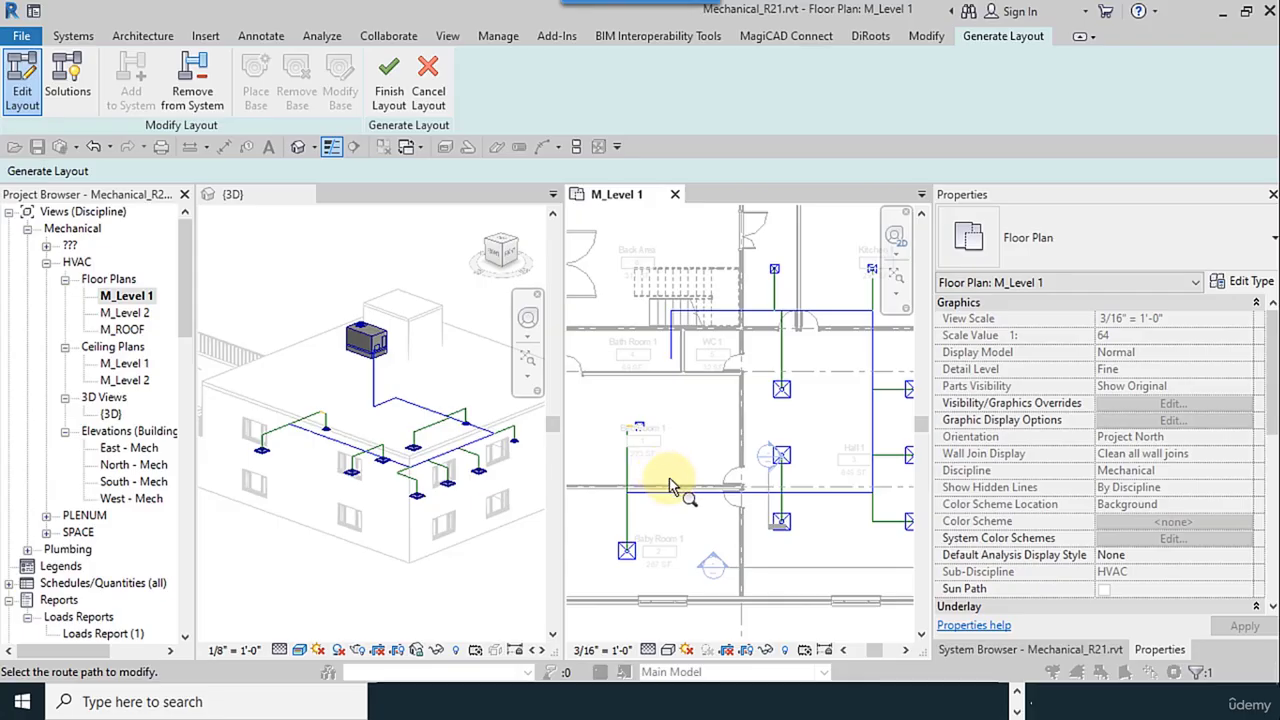
scroll(633, 470, up, 4)
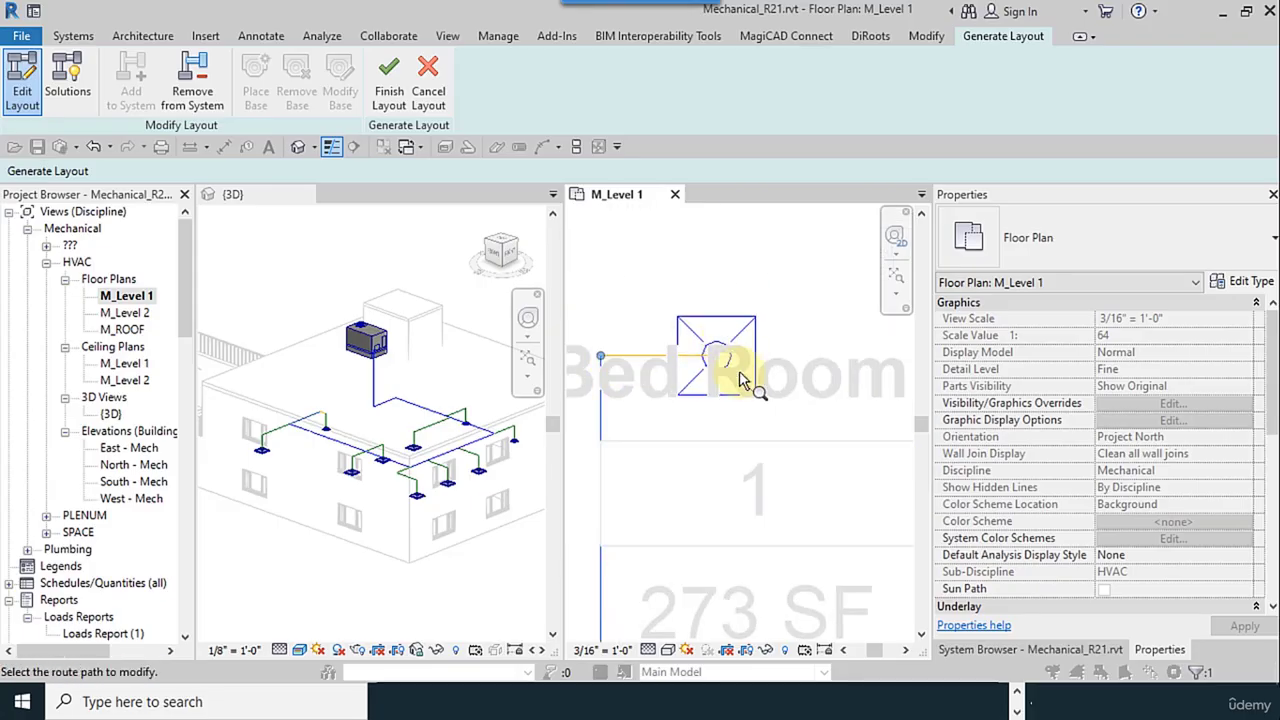
scroll(651, 323, down, 4)
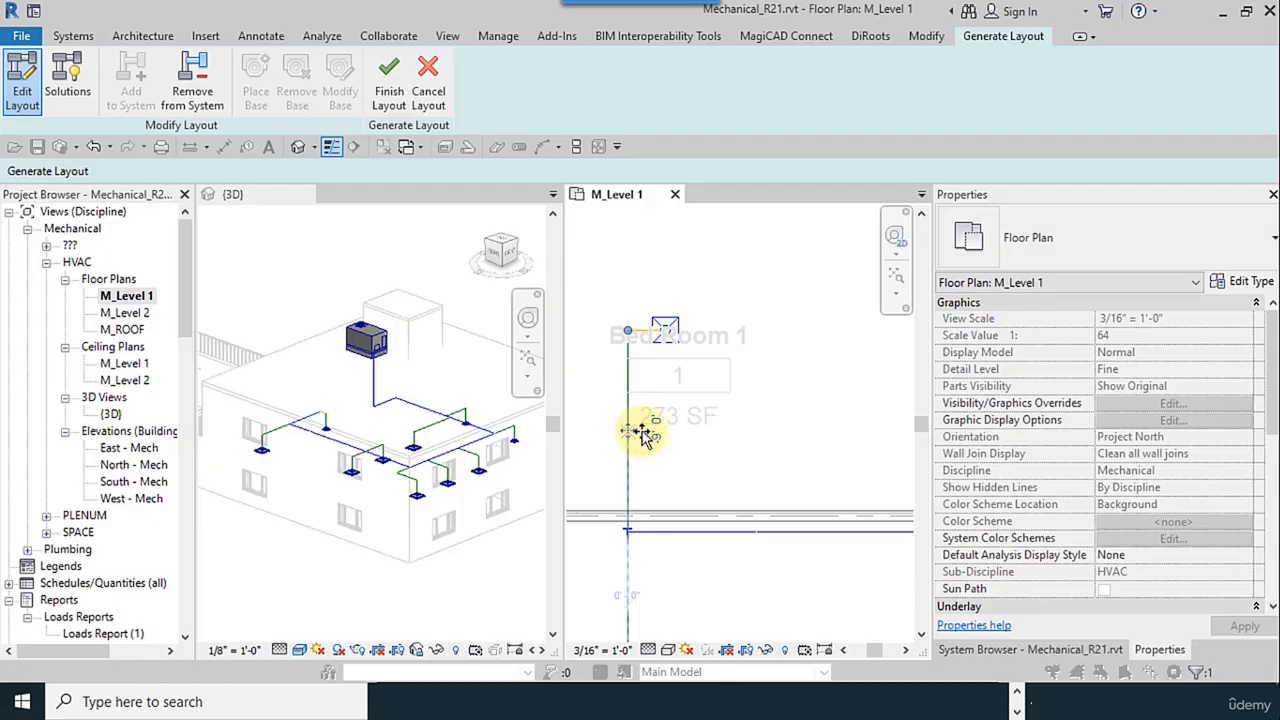
drag(641, 433, 672, 436)
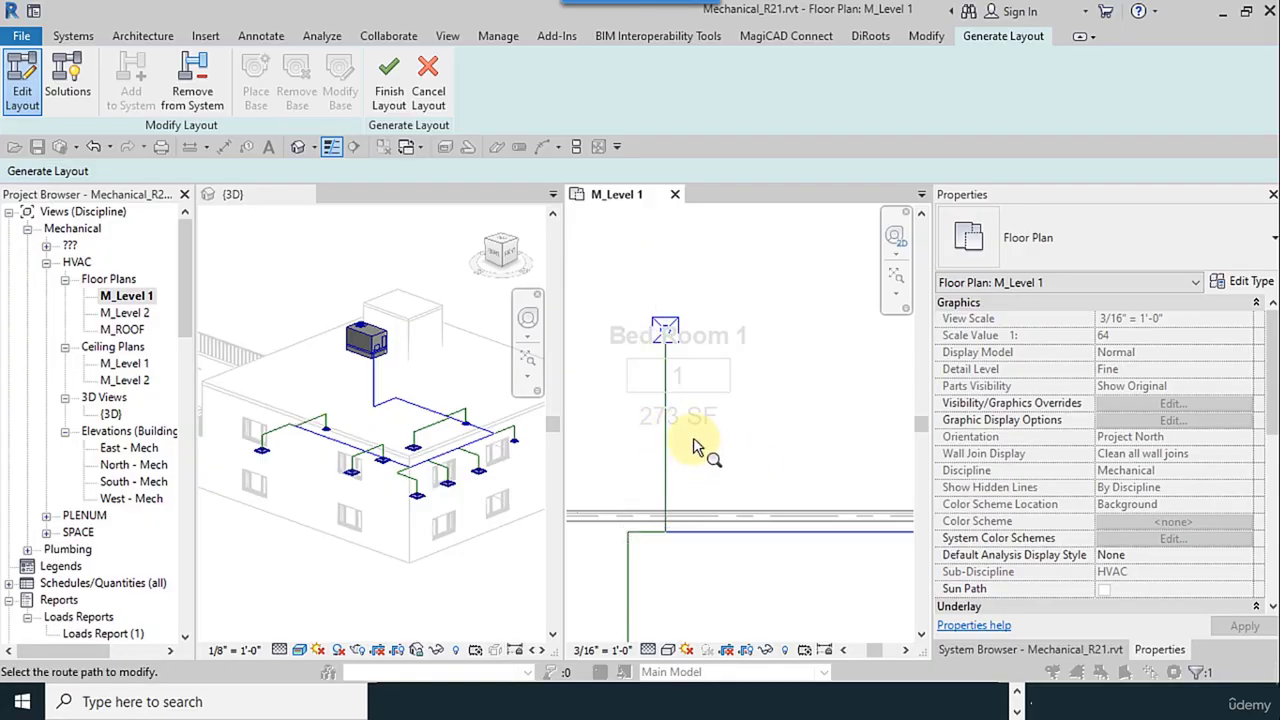
Step: Finish the layout to generate the ductwork and close the resulting warnings
scroll(672, 508, down, 3)
scroll(718, 527, down, 3)
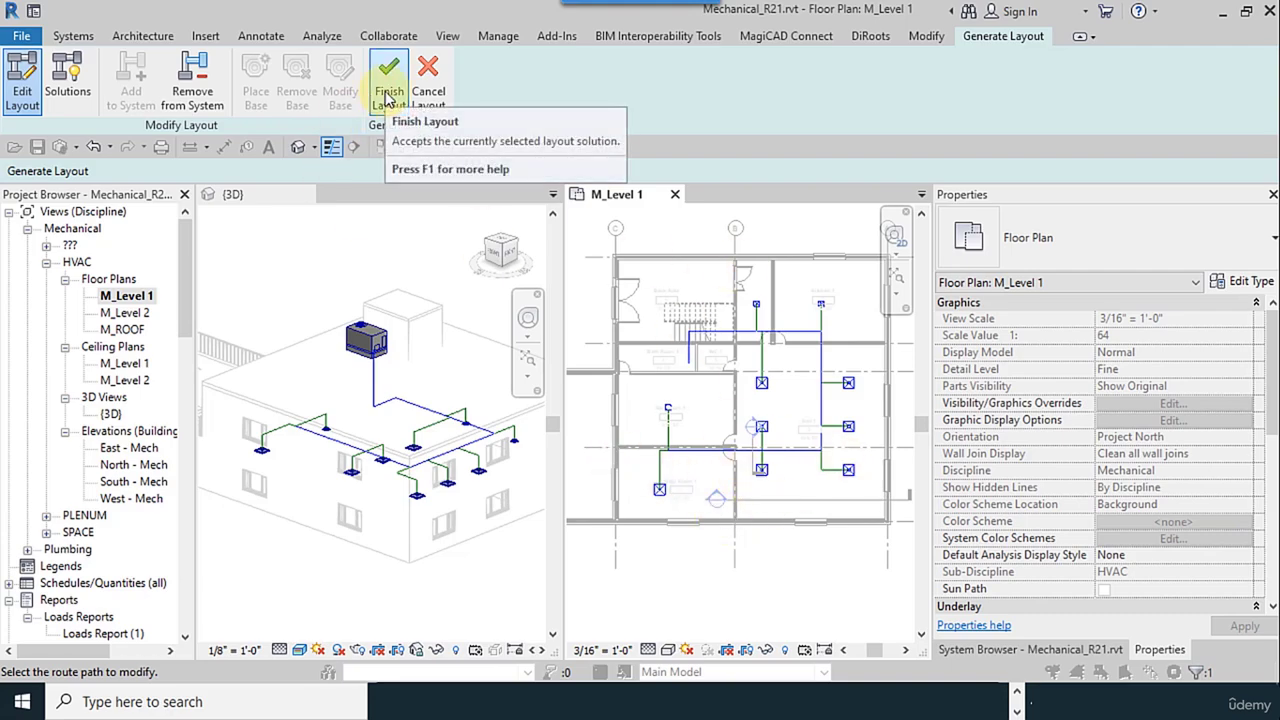
click(459, 468)
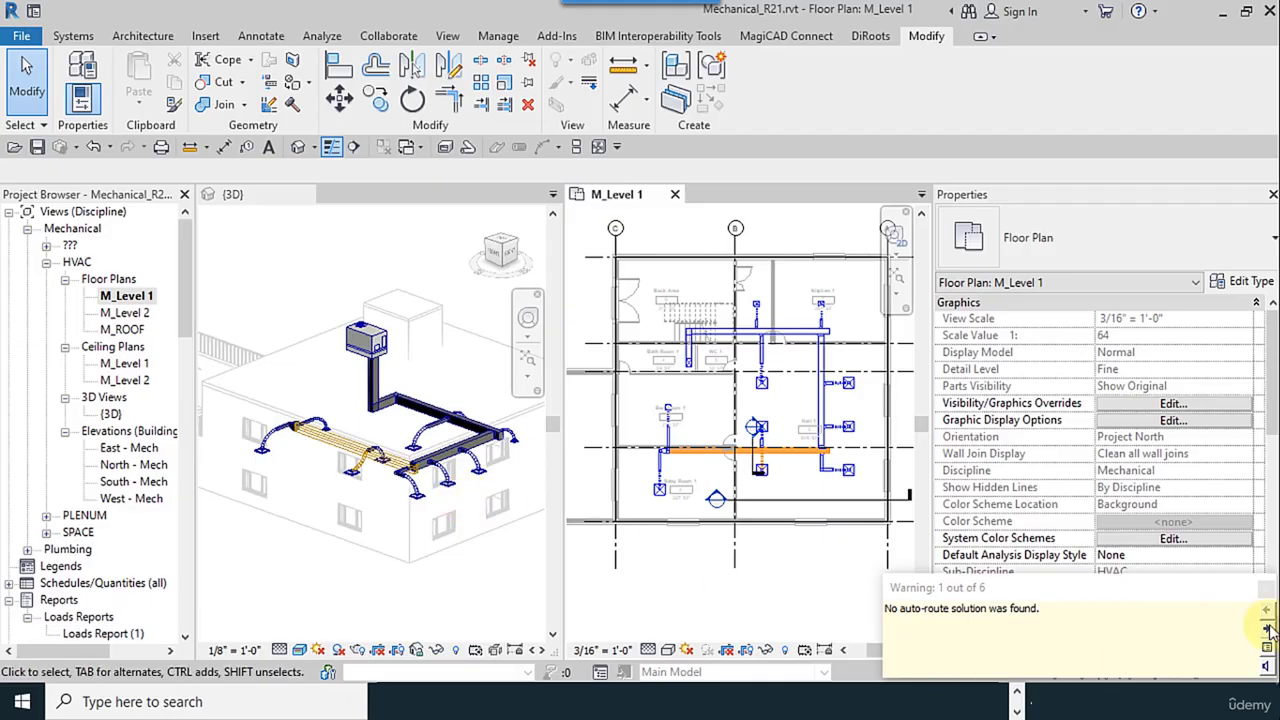
click(1265, 597)
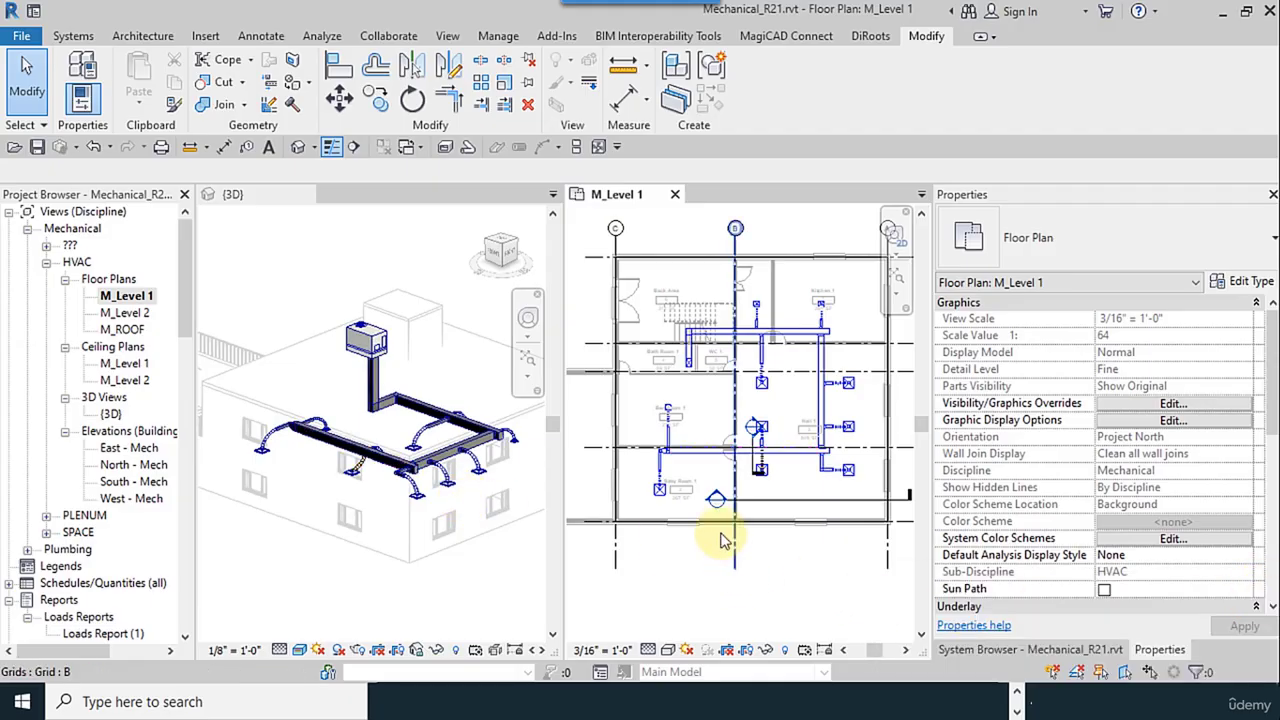
Step: Examine the generated rectangular branch ducts and their connections to the main duct in the plan and 3D views
scroll(677, 443, up, 6)
scroll(420, 460, up, 3)
scroll(430, 495, up, 5)
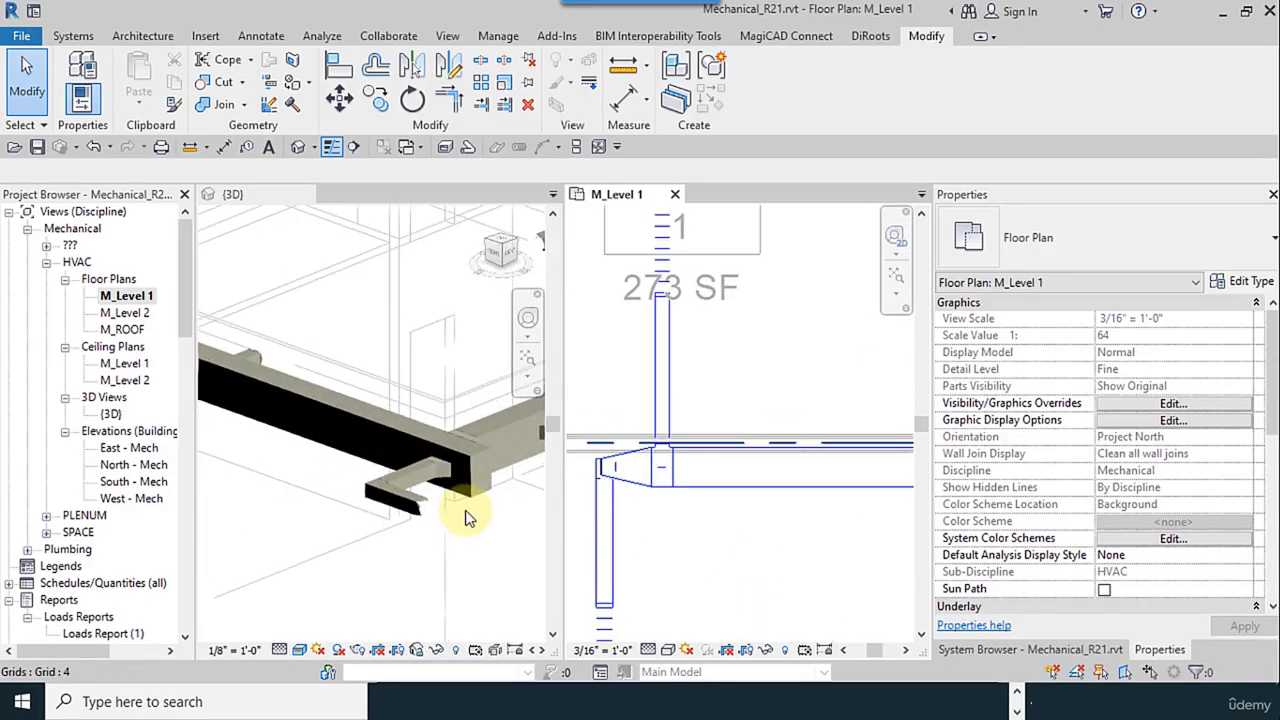
scroll(300, 470, down, 4)
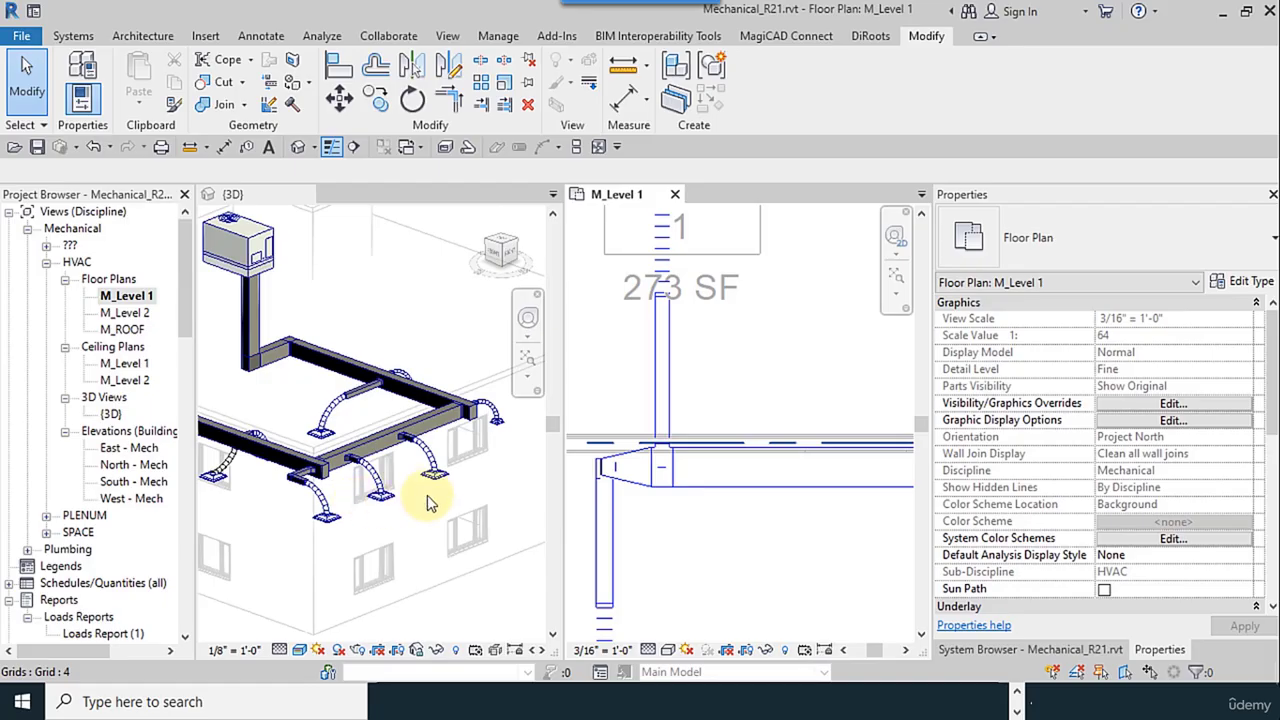
scroll(430, 500, down, 4)
scroll(651, 443, up, 1)
scroll(313, 490, up, 2)
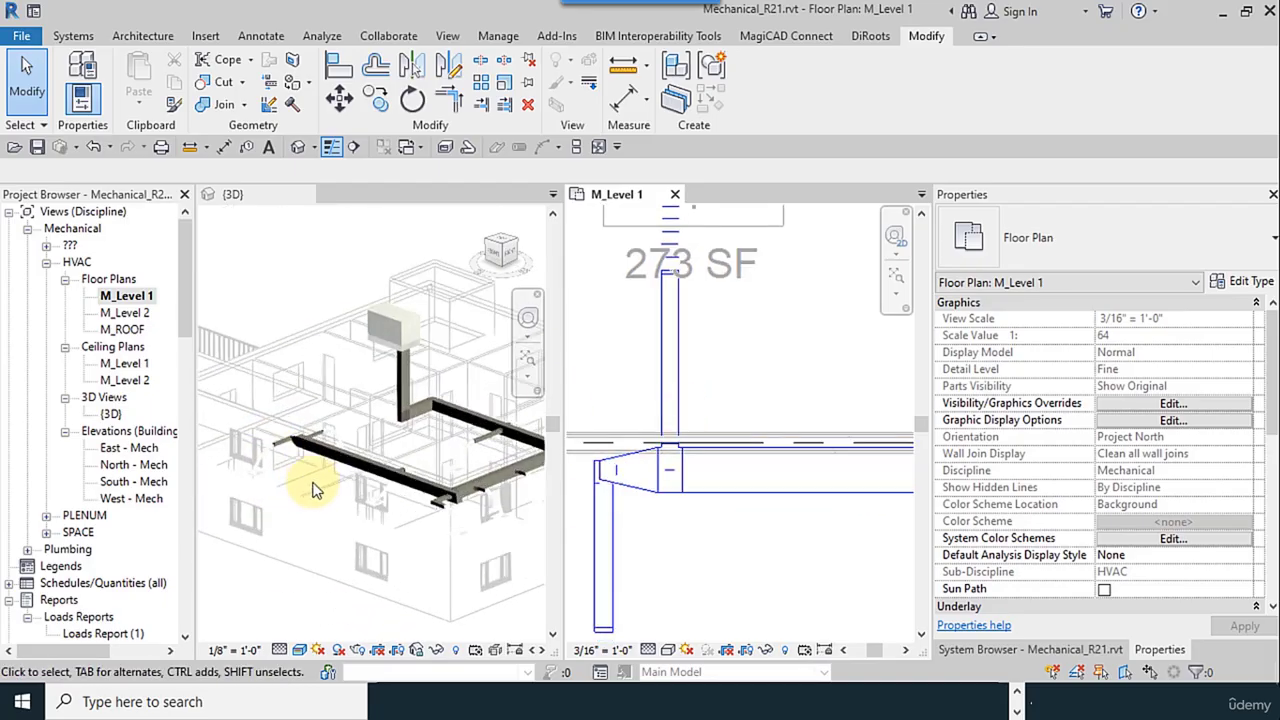
scroll(310, 480, up, 3)
click(434, 457)
scroll(318, 390, up, 1)
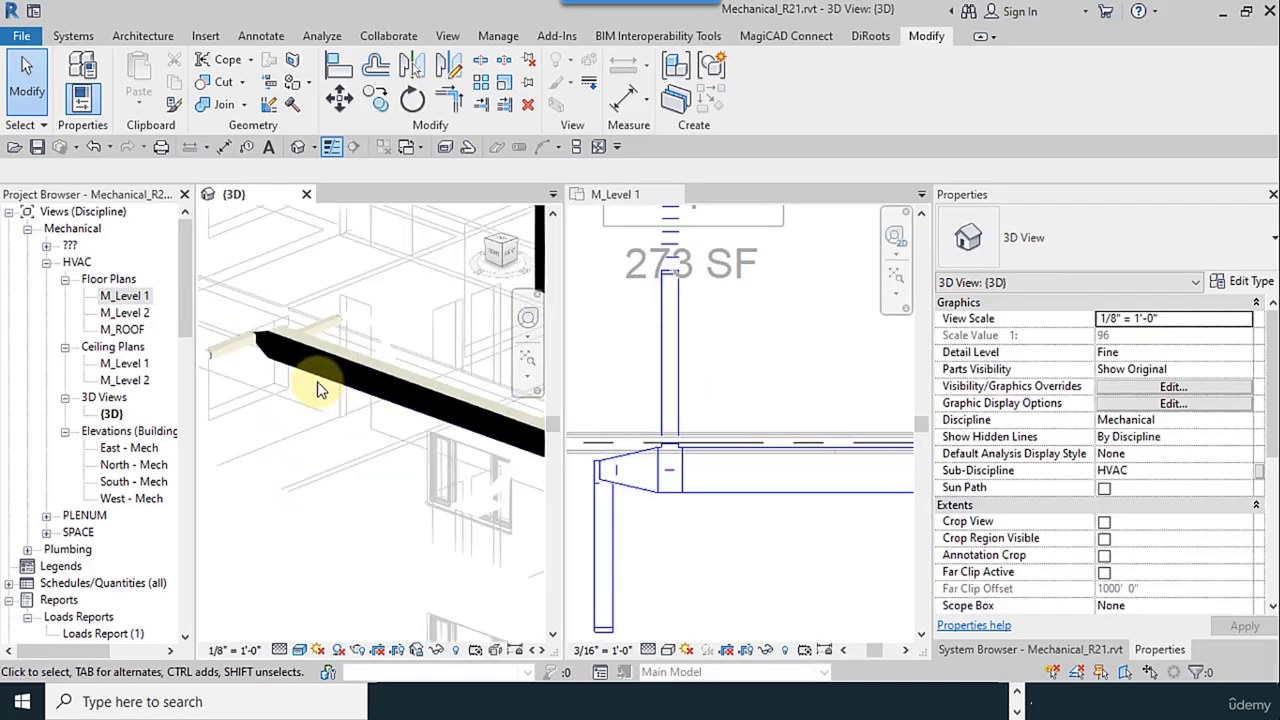
scroll(400, 432, down, 3)
scroll(349, 371, up, 5)
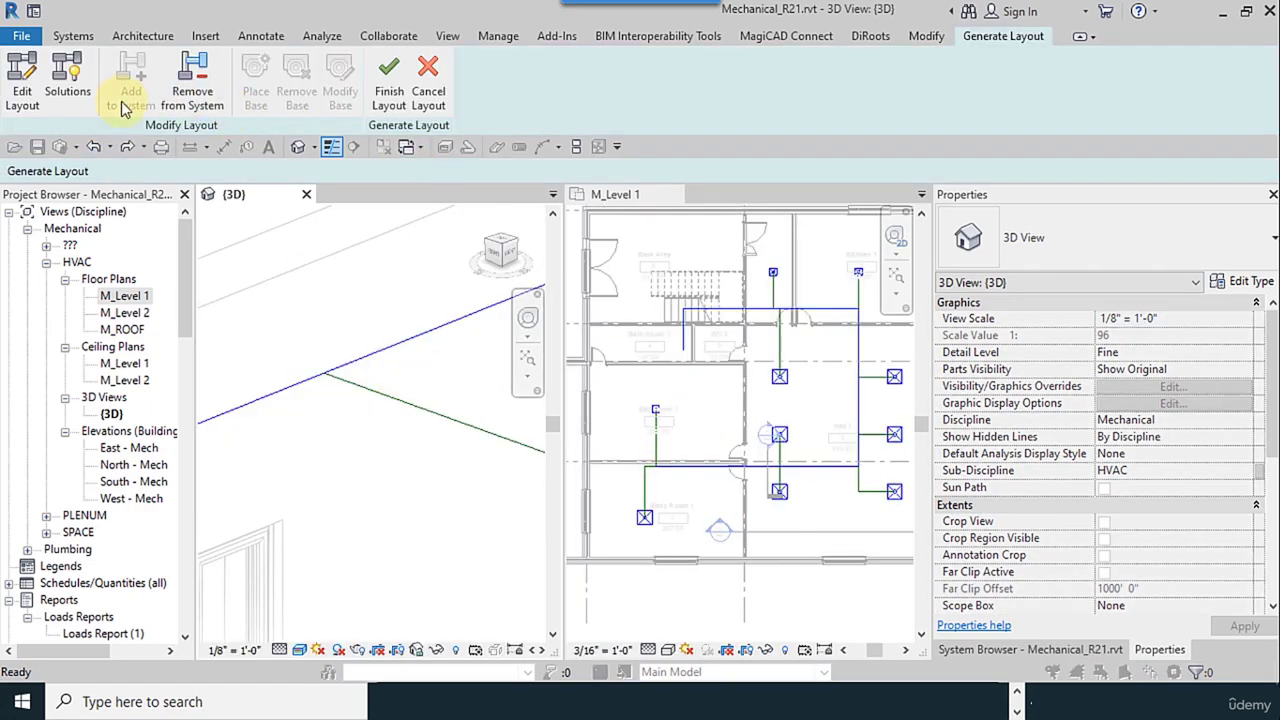
Step: Reopen the layout solutions and choose solution 2 of 5 of the Perimeter type
click(22, 85)
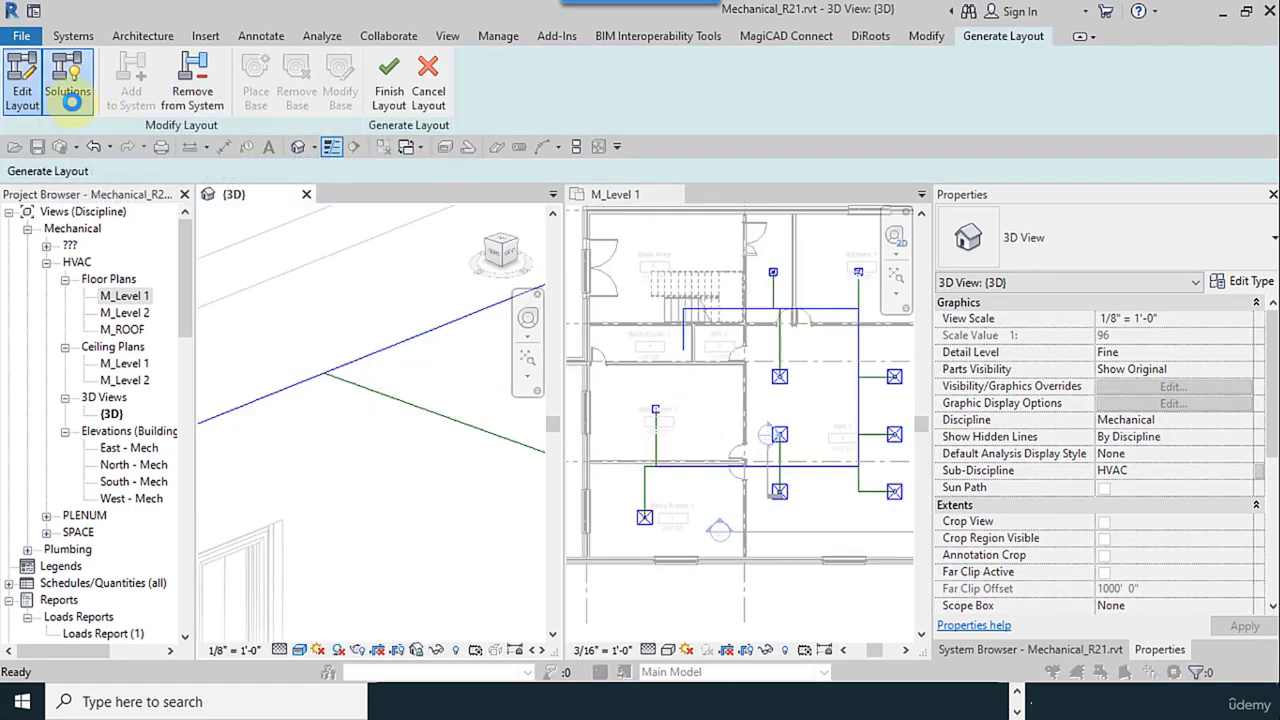
click(68, 95)
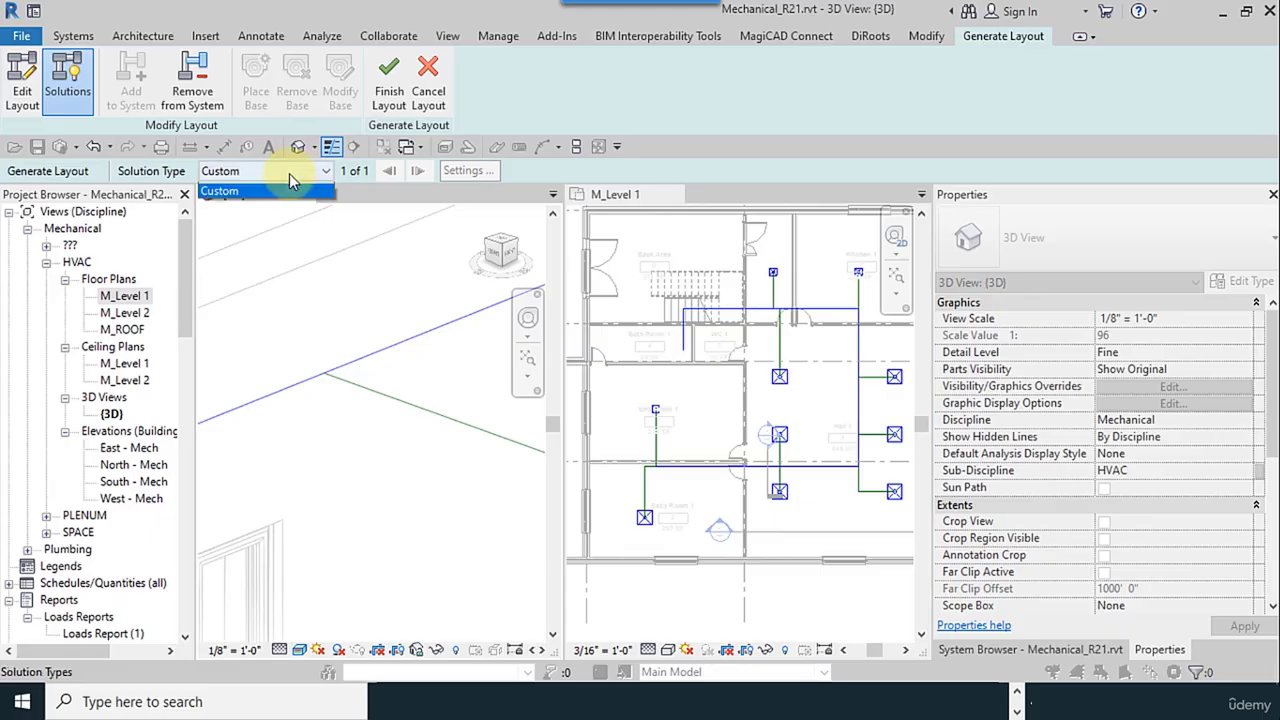
click(240, 203)
click(417, 170)
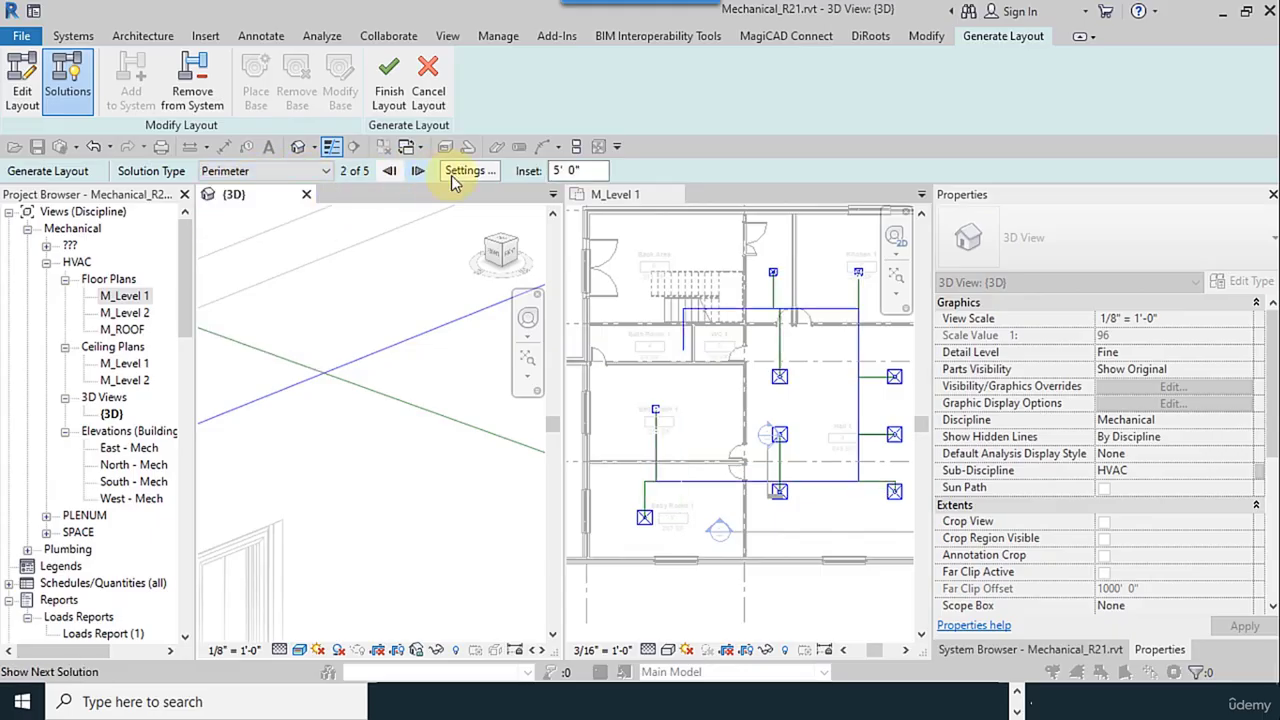
Step: Set the branch duct type to Round Duct: Taps / 45 Degree With Damper in the duct conversion settings
click(716, 86)
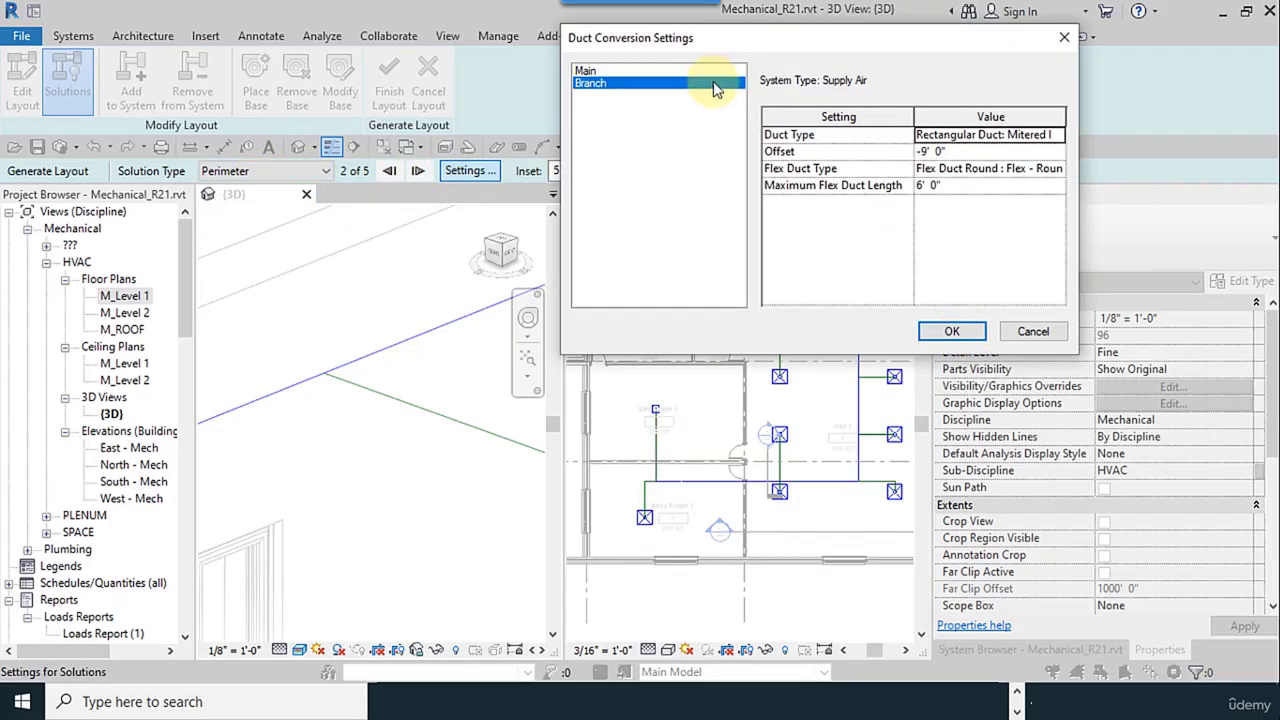
click(1055, 145)
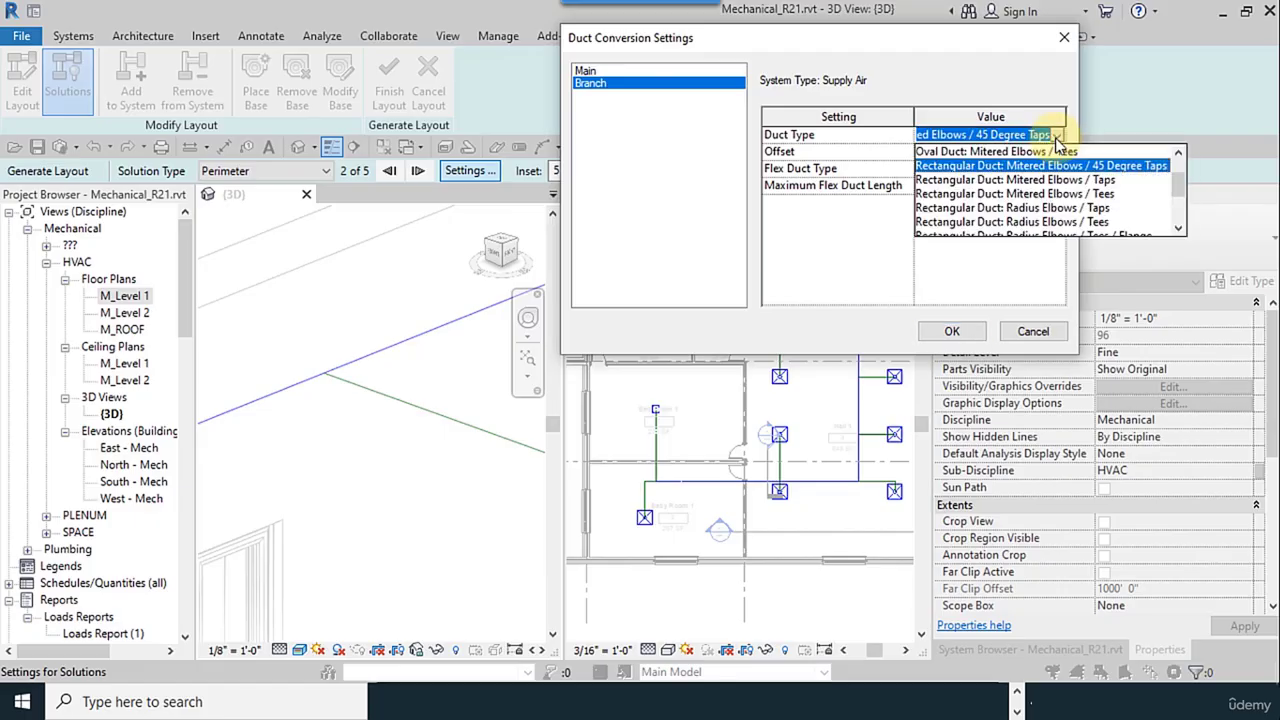
scroll(1077, 215, down, 1)
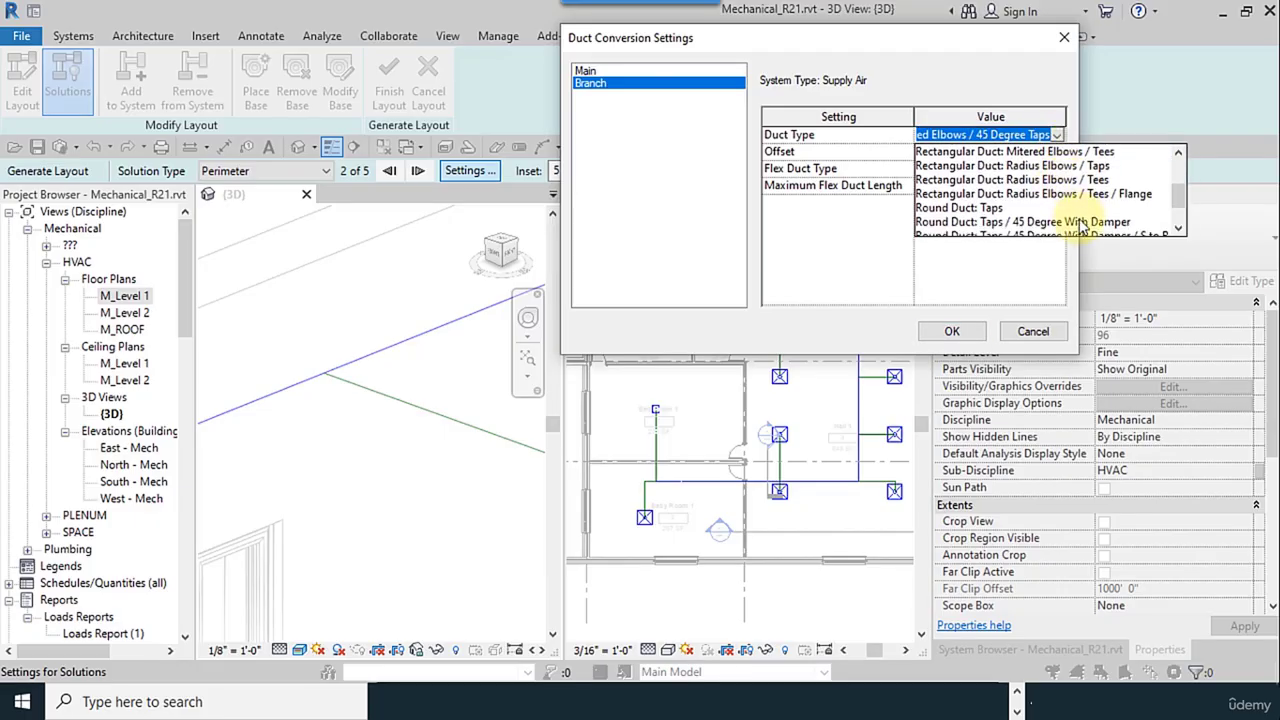
scroll(1080, 227, down, 1)
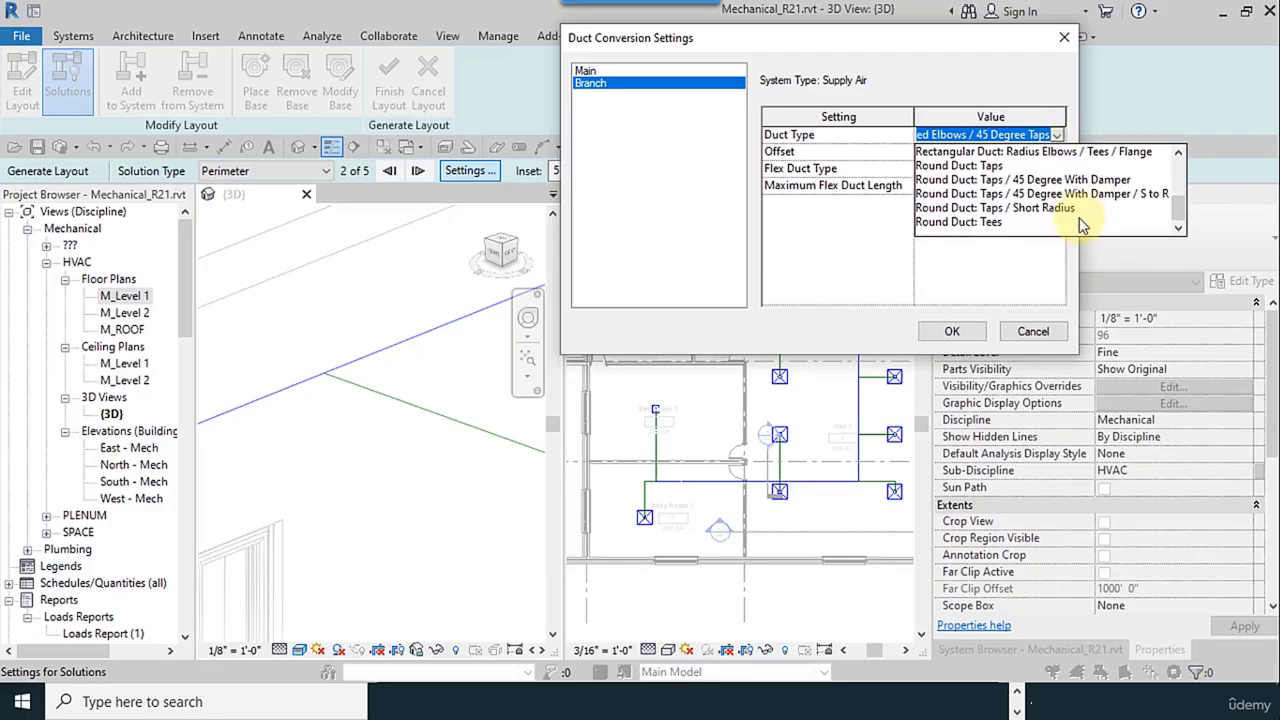
click(1041, 180)
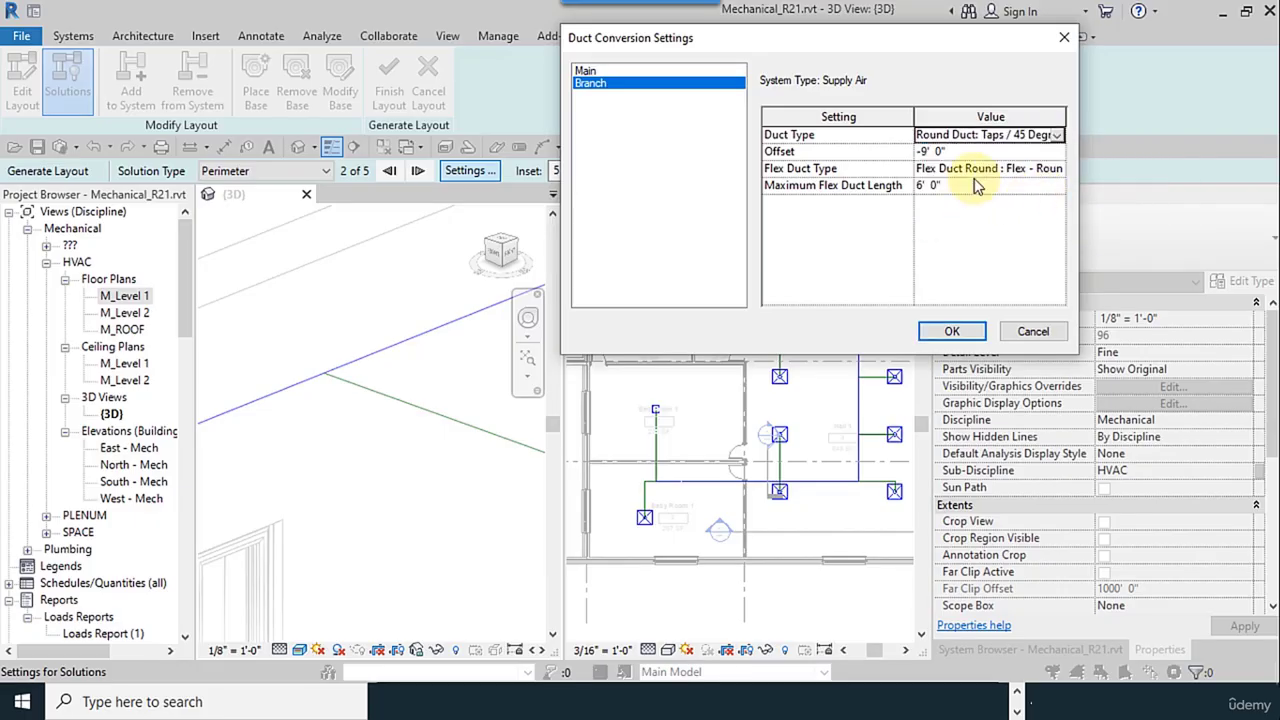
click(952, 332)
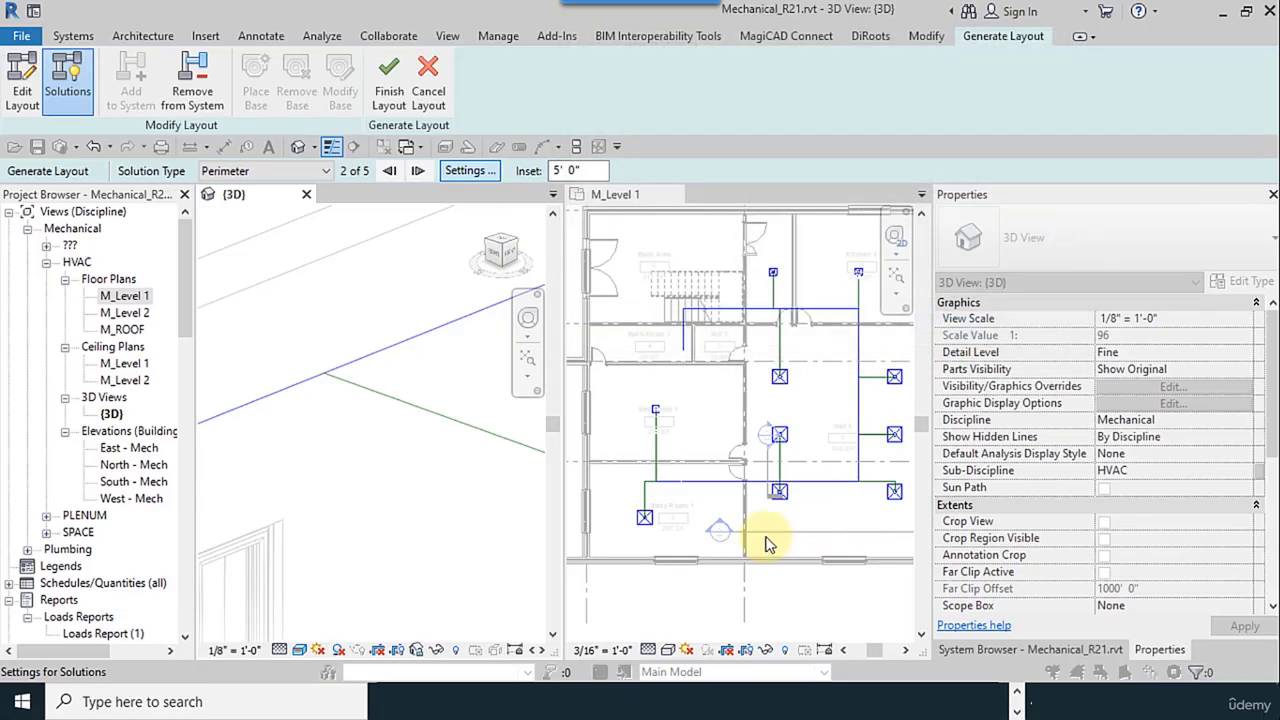
Step: Edit the layout, overwriting the previous custom solution, and move Hall 1's lower horizontal main line toward the middle diffuser row
click(21, 95)
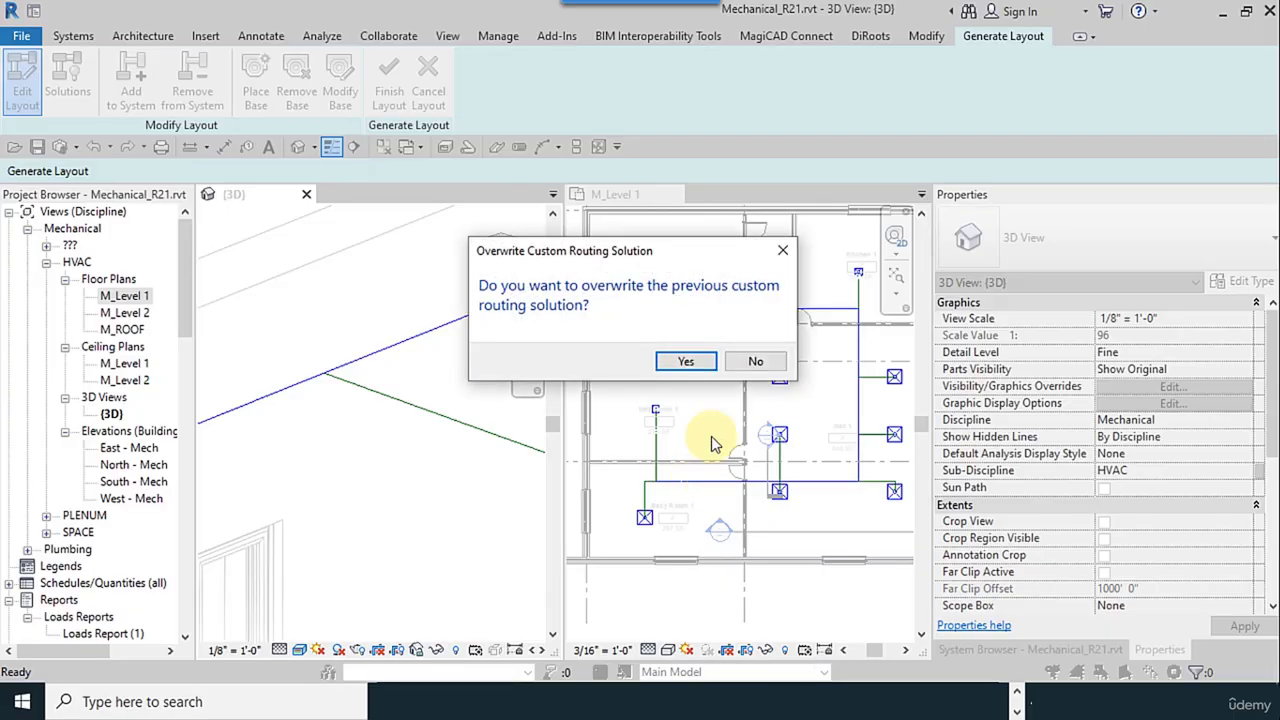
click(686, 364)
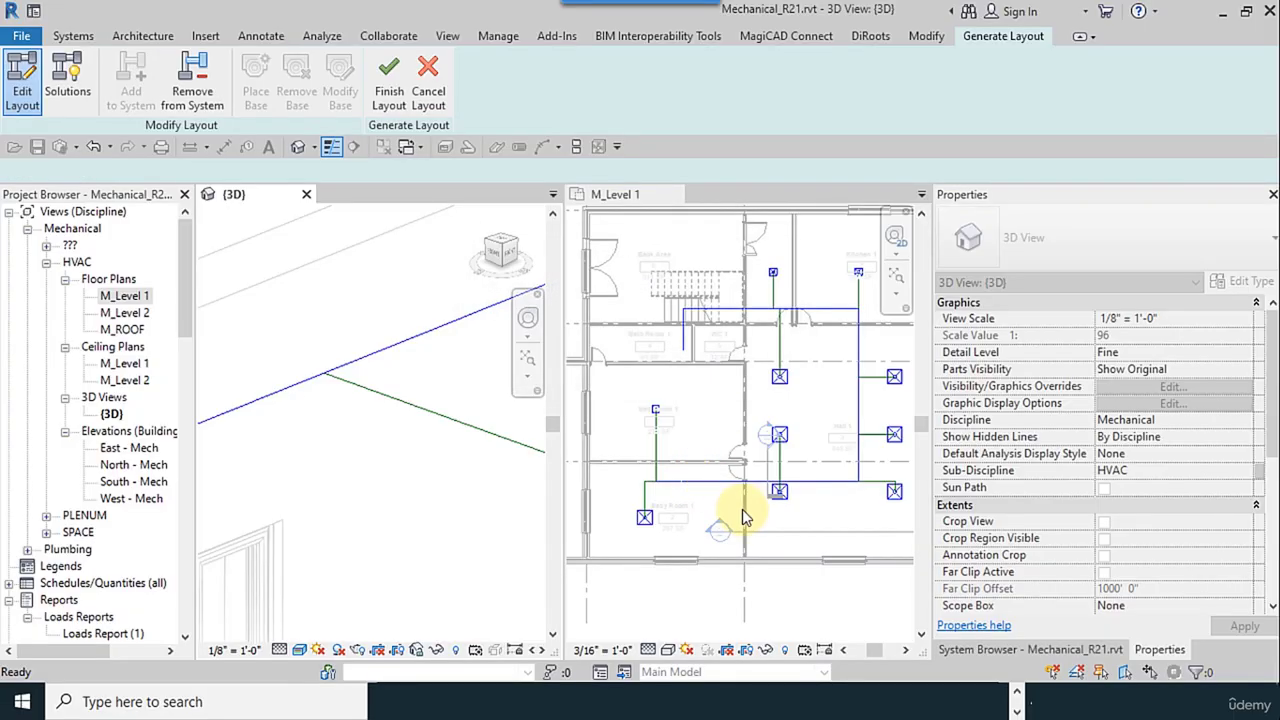
click(826, 462)
drag(818, 487, 818, 472)
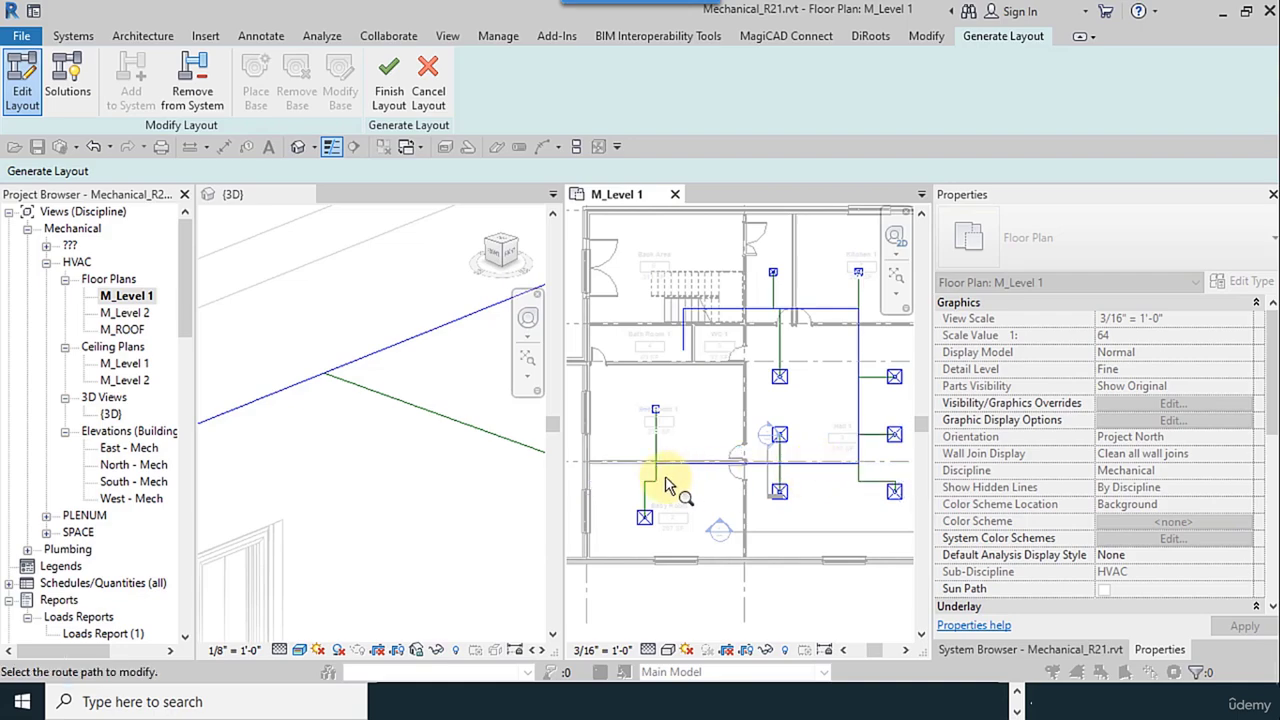
Step: Run the Baby Room 1 branch straight to the main line and move the Bedroom 1 branch line sideways to align with it
scroll(645, 485, up, 3)
scroll(645, 485, up, 1)
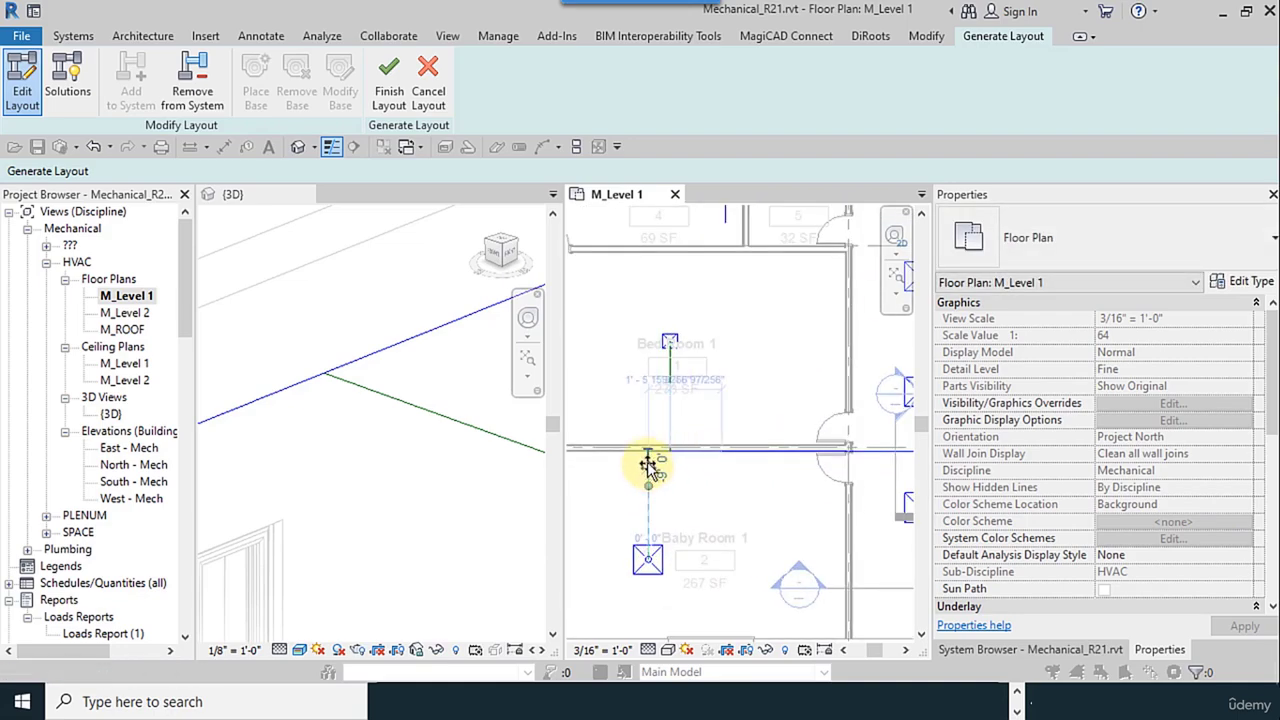
drag(648, 465, 648, 466)
drag(670, 397, 648, 395)
Step: Move the horizontal branch line at Hall 1's lower-right diffuser so it runs straight into the diffuser's centre
scroll(634, 471, down, 2)
scroll(800, 530, up, 3)
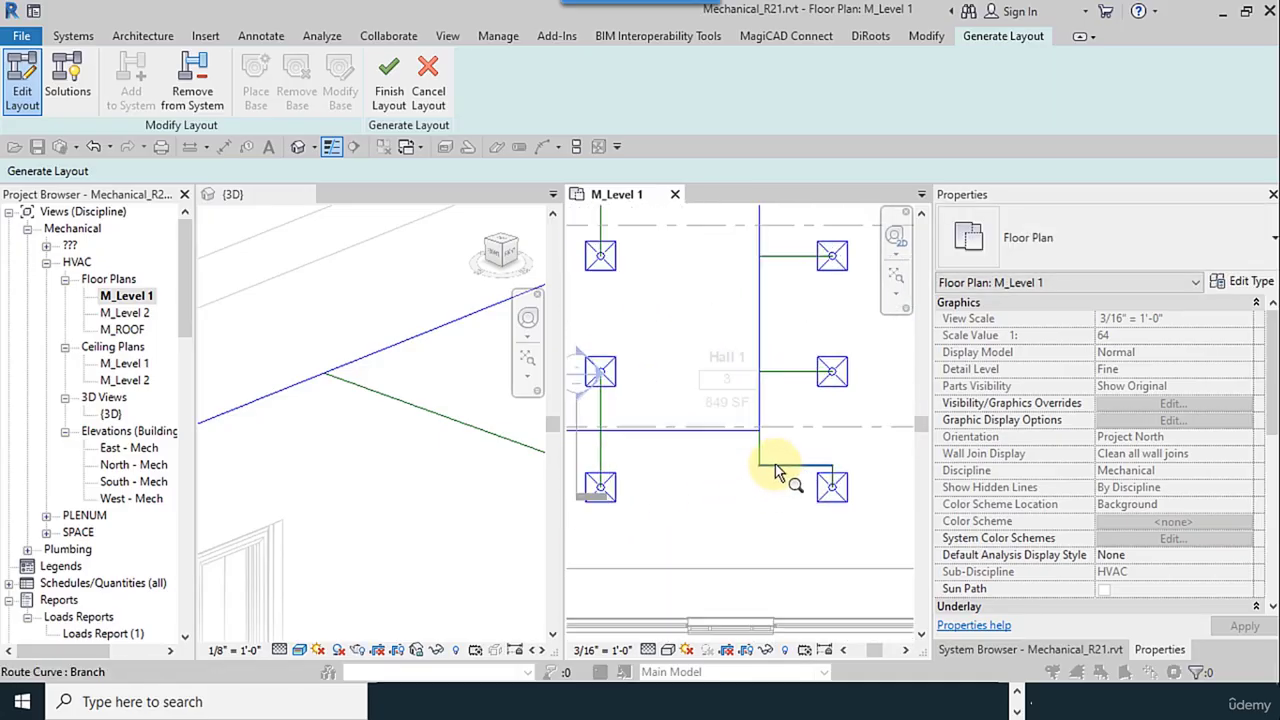
scroll(793, 497, down, 2)
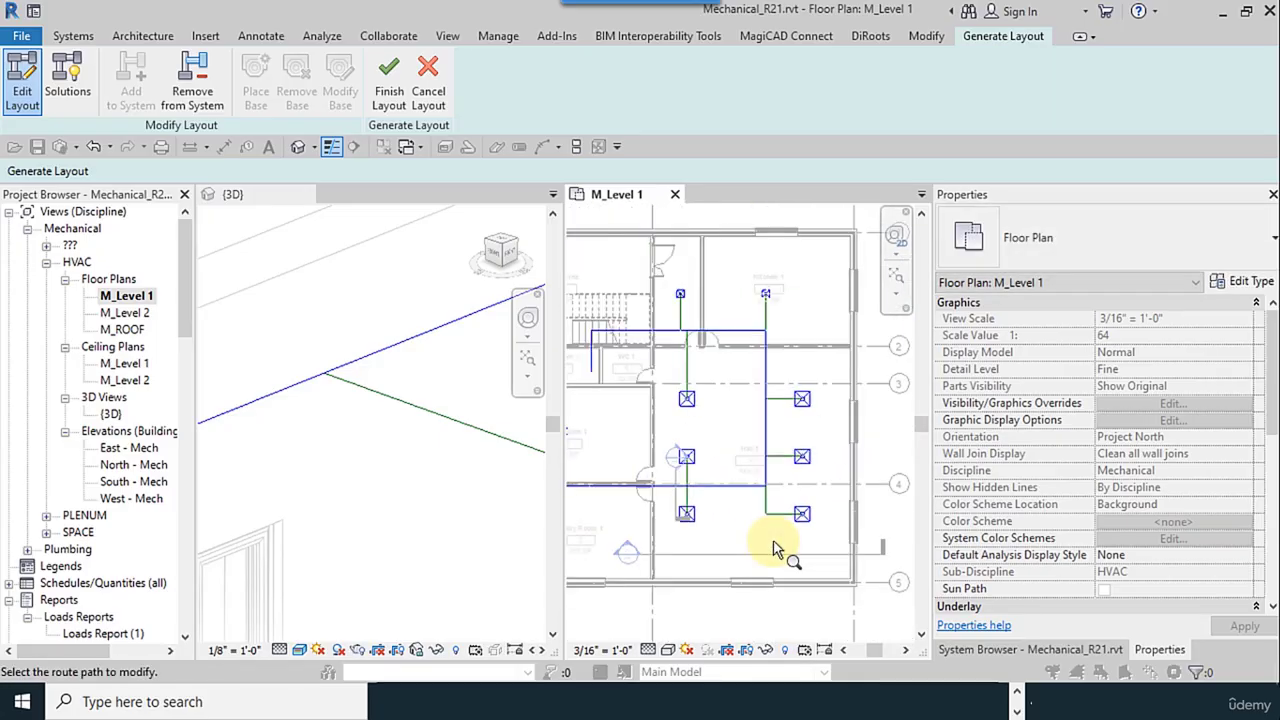
scroll(808, 571, up, 3)
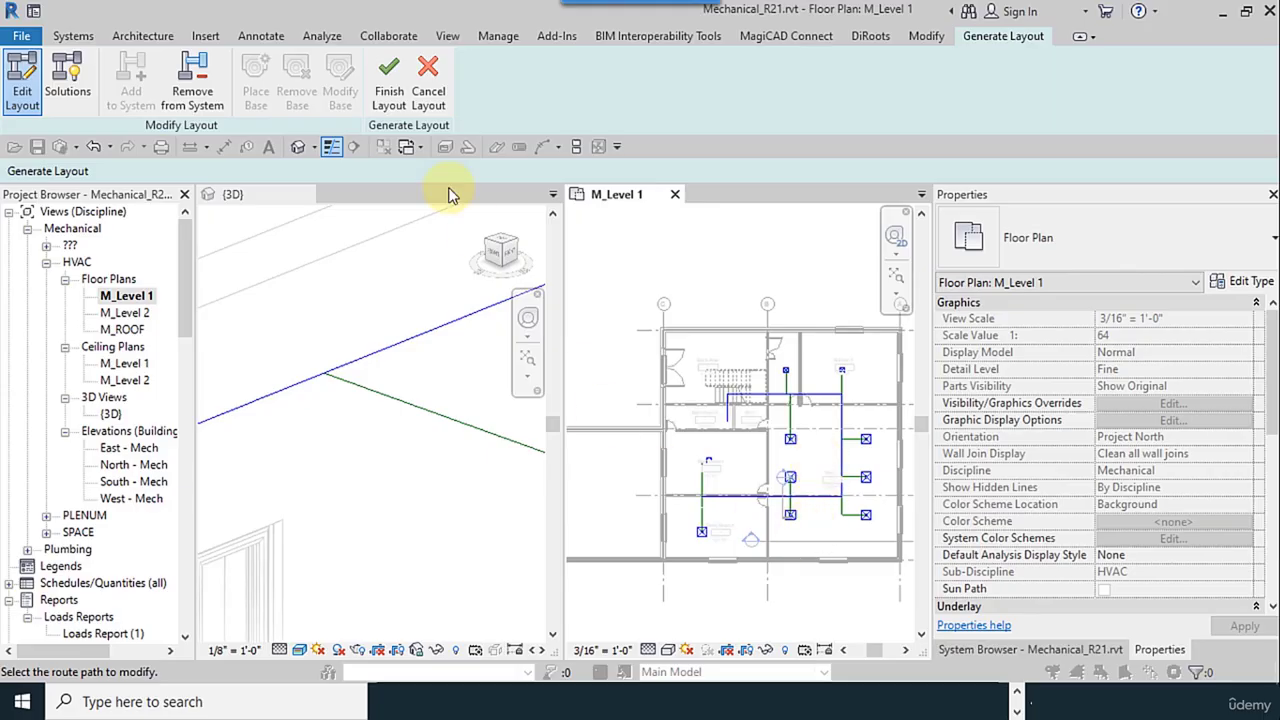
Step: Finish the layout to generate the ductwork, dismiss the open-connection warnings and inspect the round branch connections in 3D
click(424, 127)
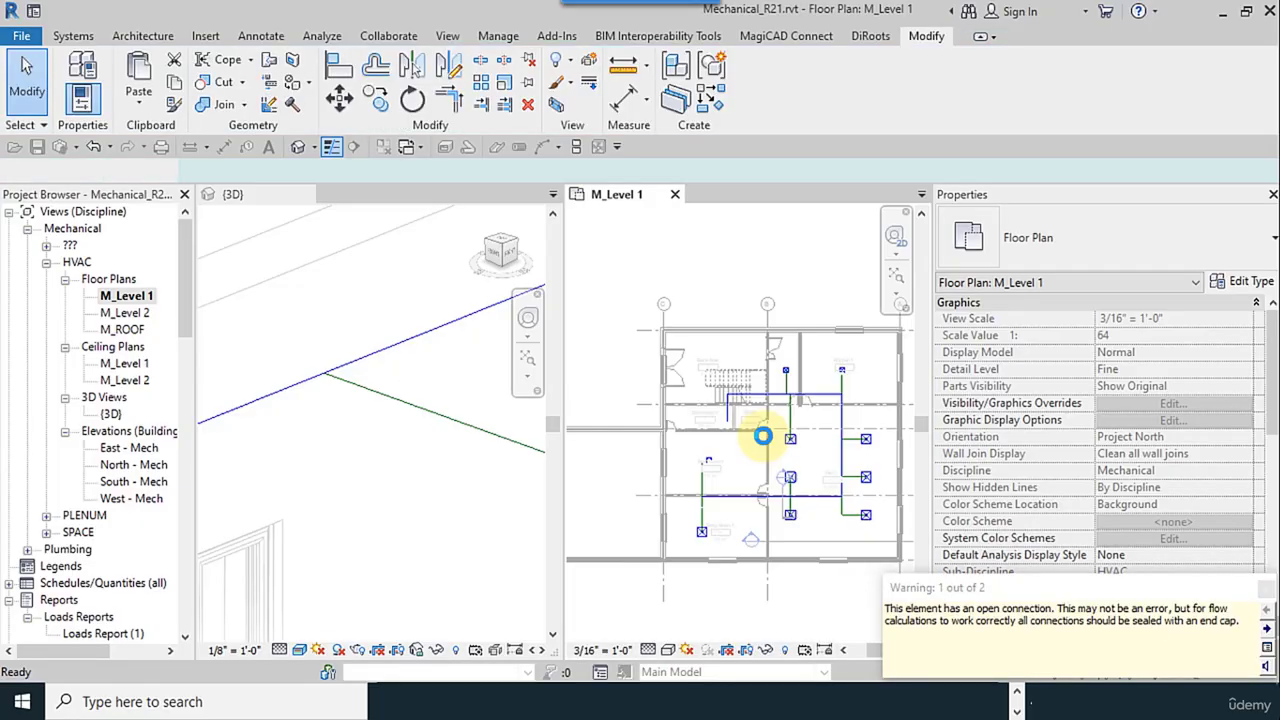
scroll(380, 477, down, 8)
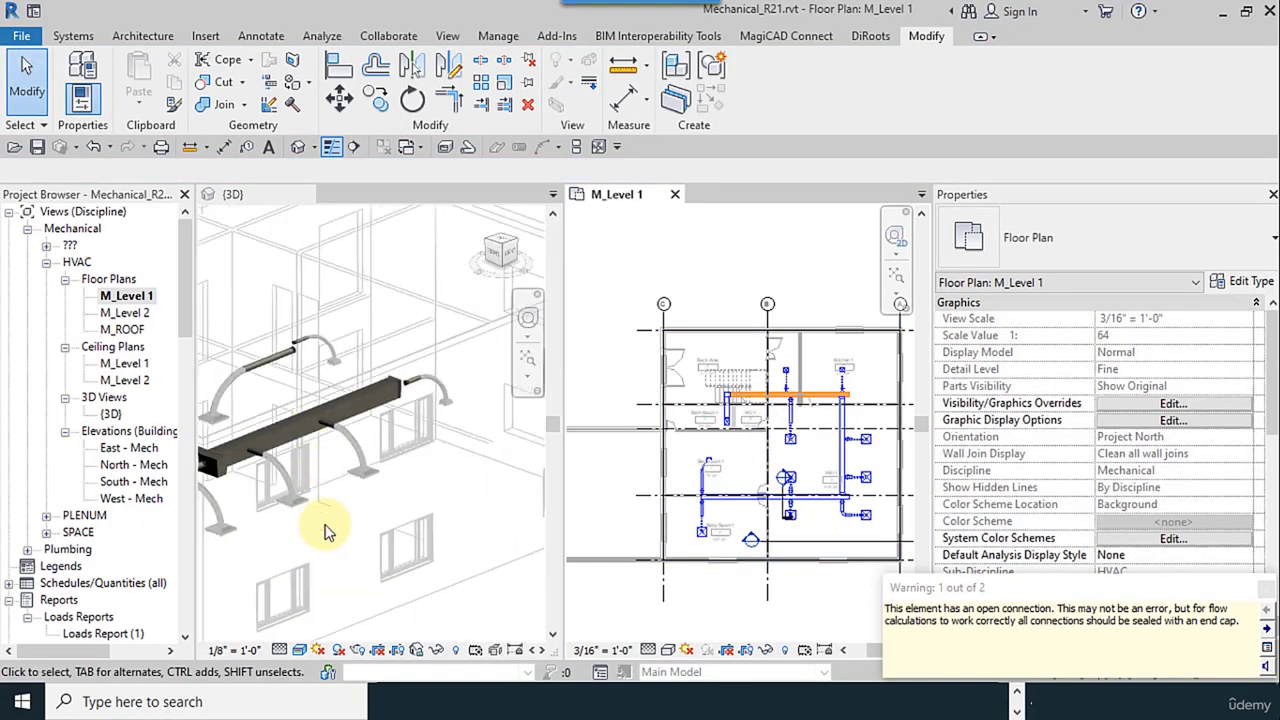
click(429, 300)
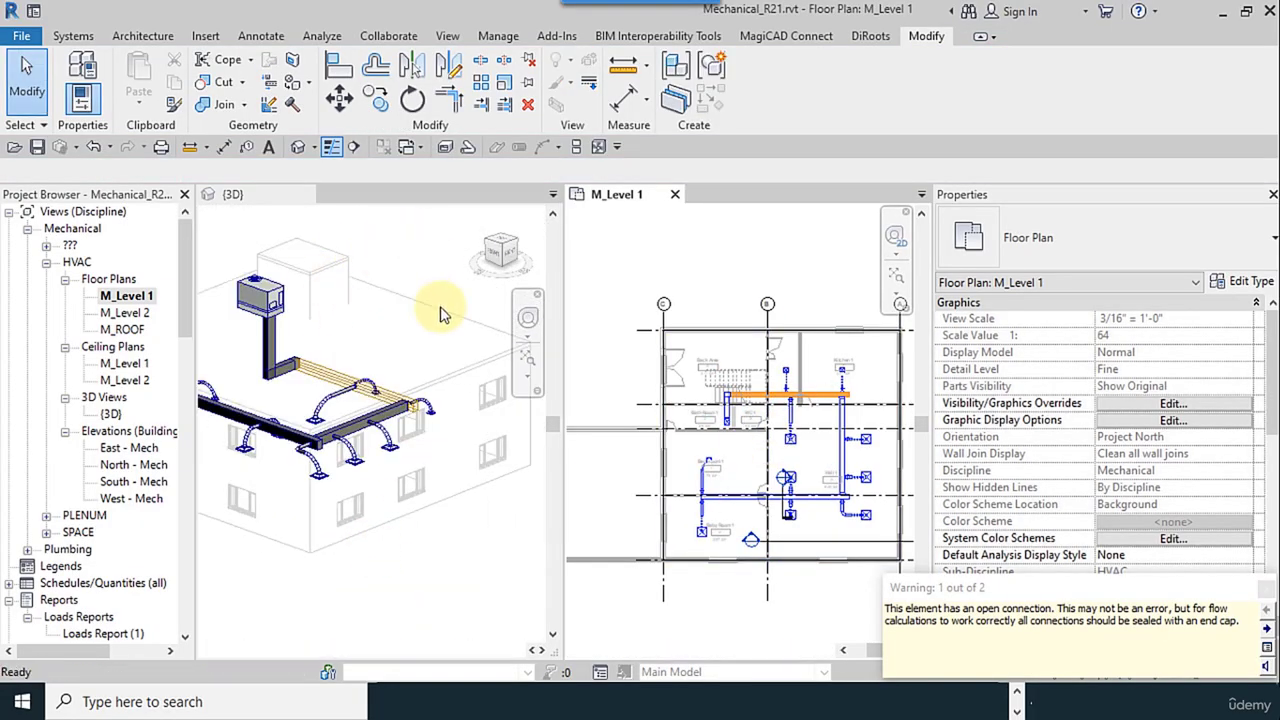
click(530, 490)
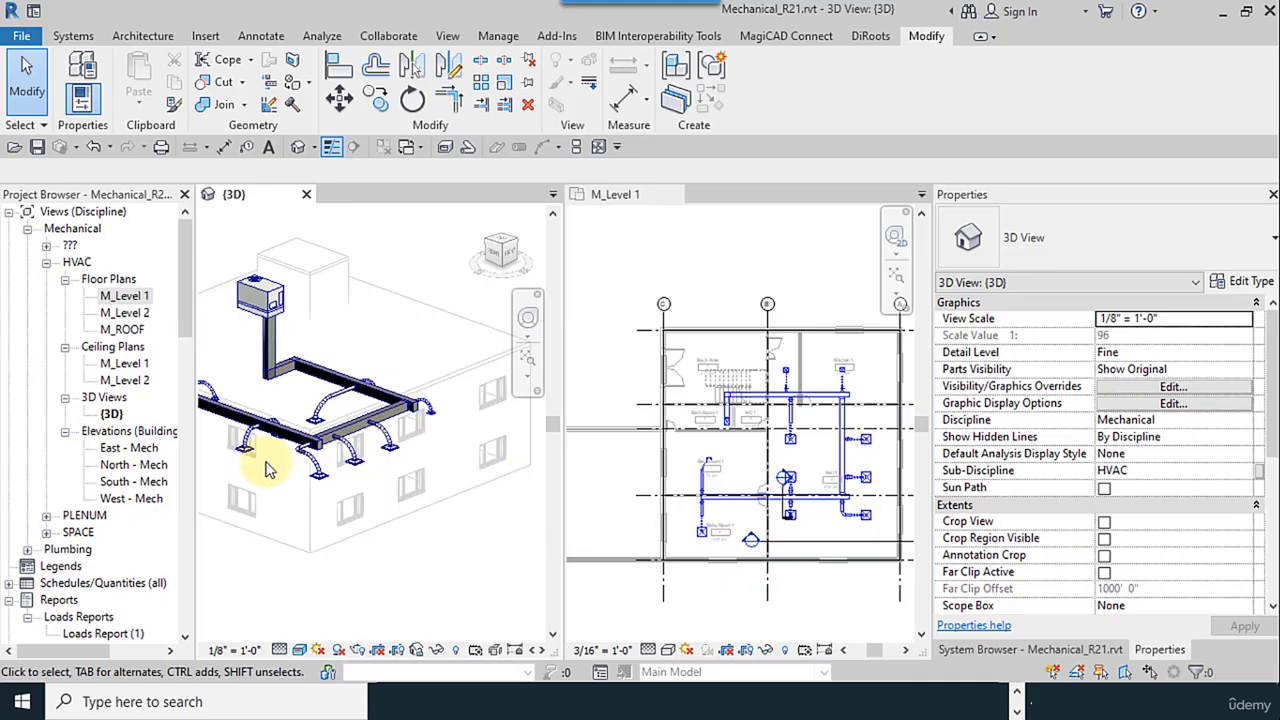
scroll(265, 470, up, 8)
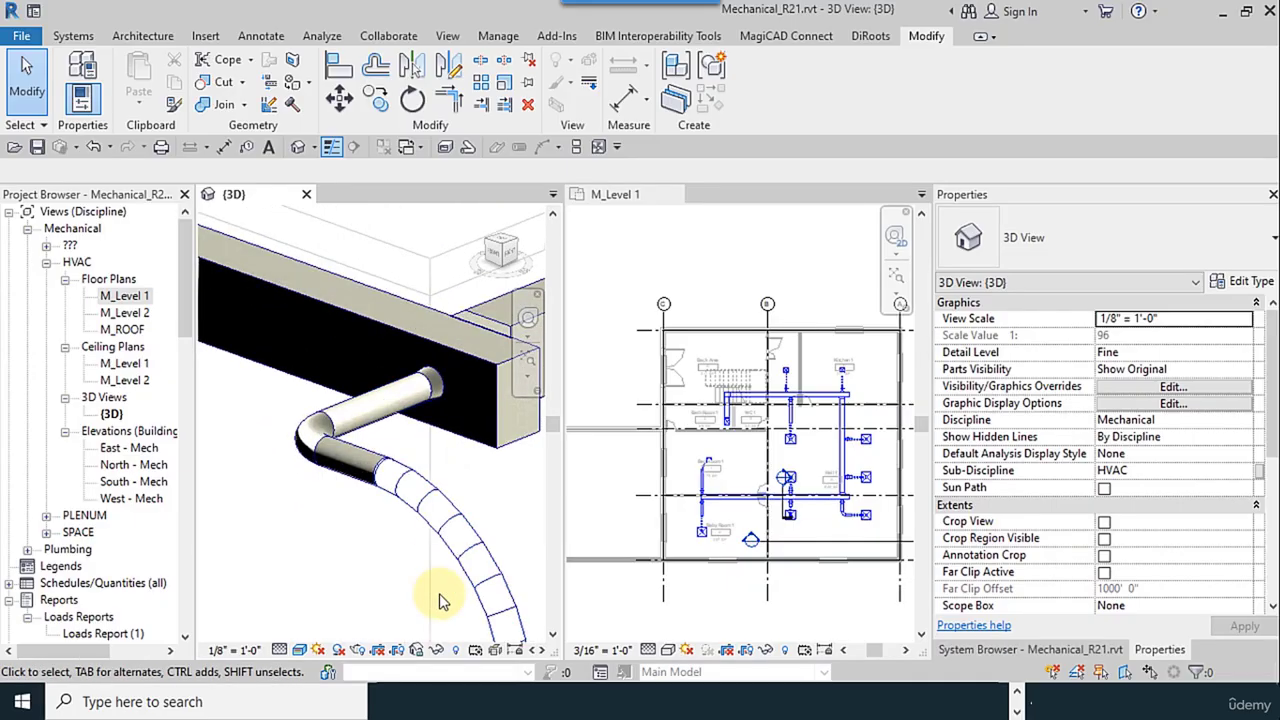
scroll(420, 560, down, 6)
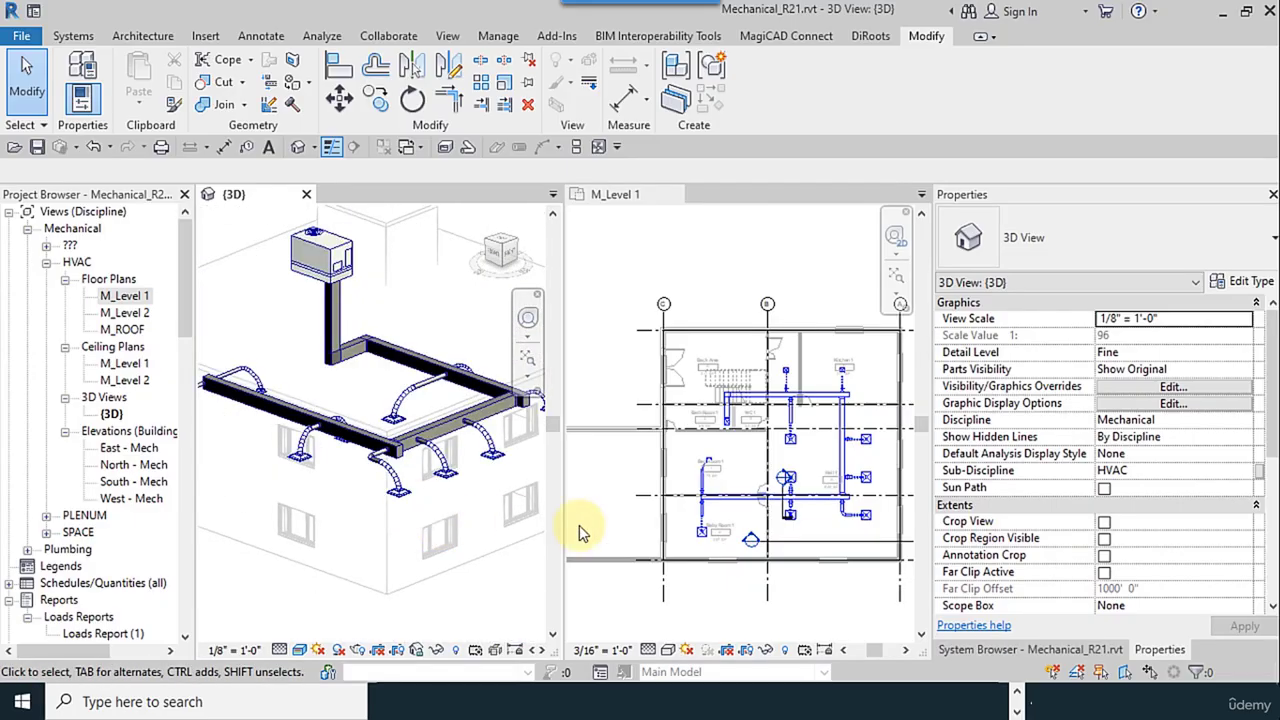
Step: Examine the round branch takeoffs with dampers on the main duct in the Level 1 plan and the ductwork in 3D
scroll(790, 525, up, 1)
scroll(790, 525, up, 5)
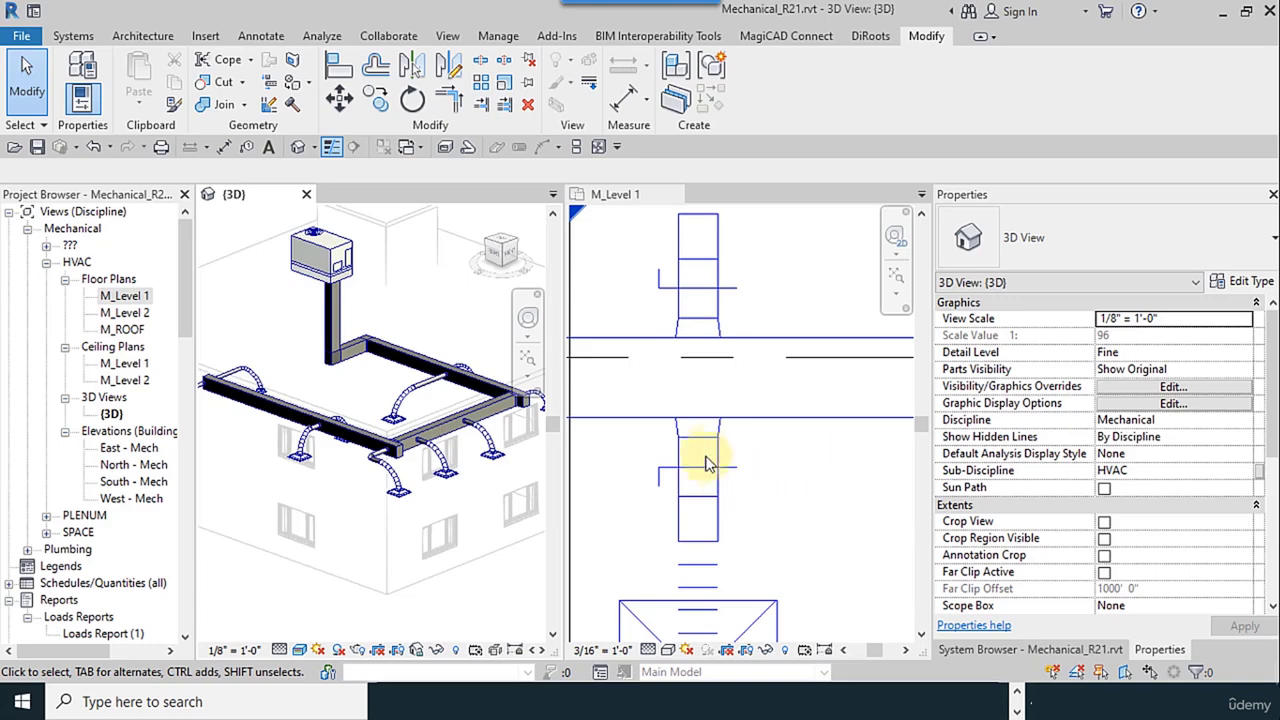
scroll(706, 458, up, 4)
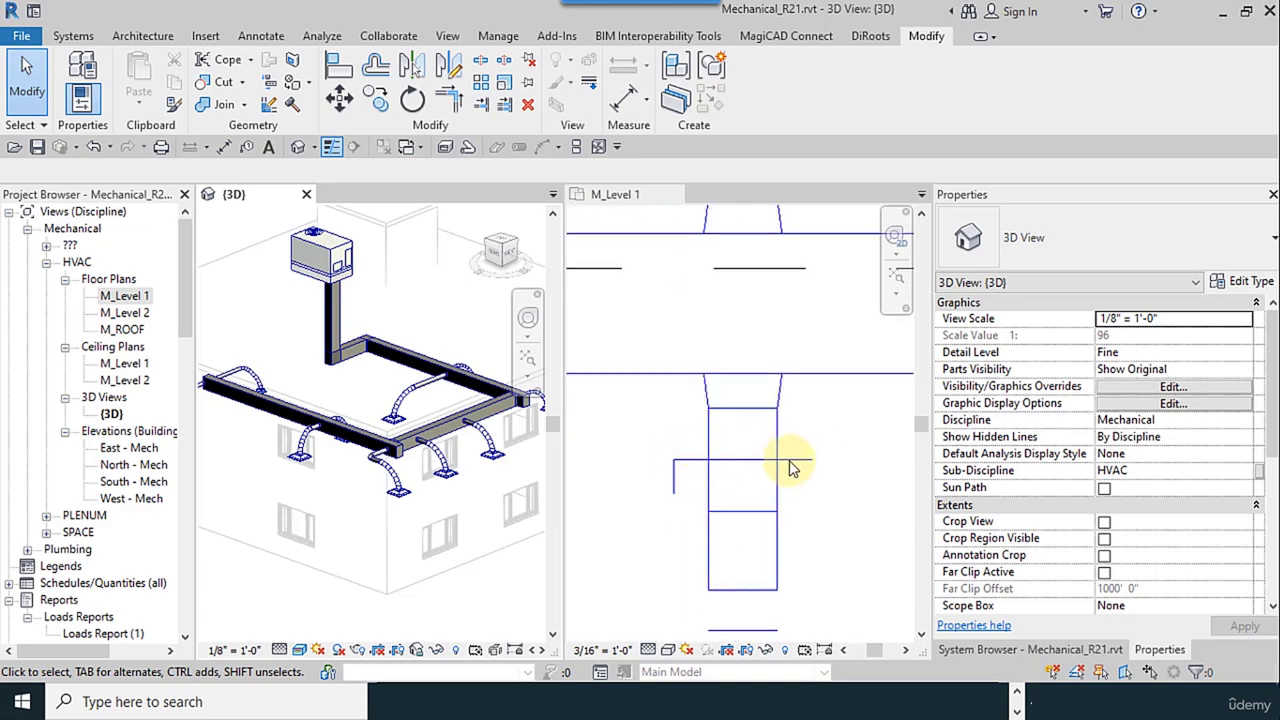
scroll(760, 462, down, 10)
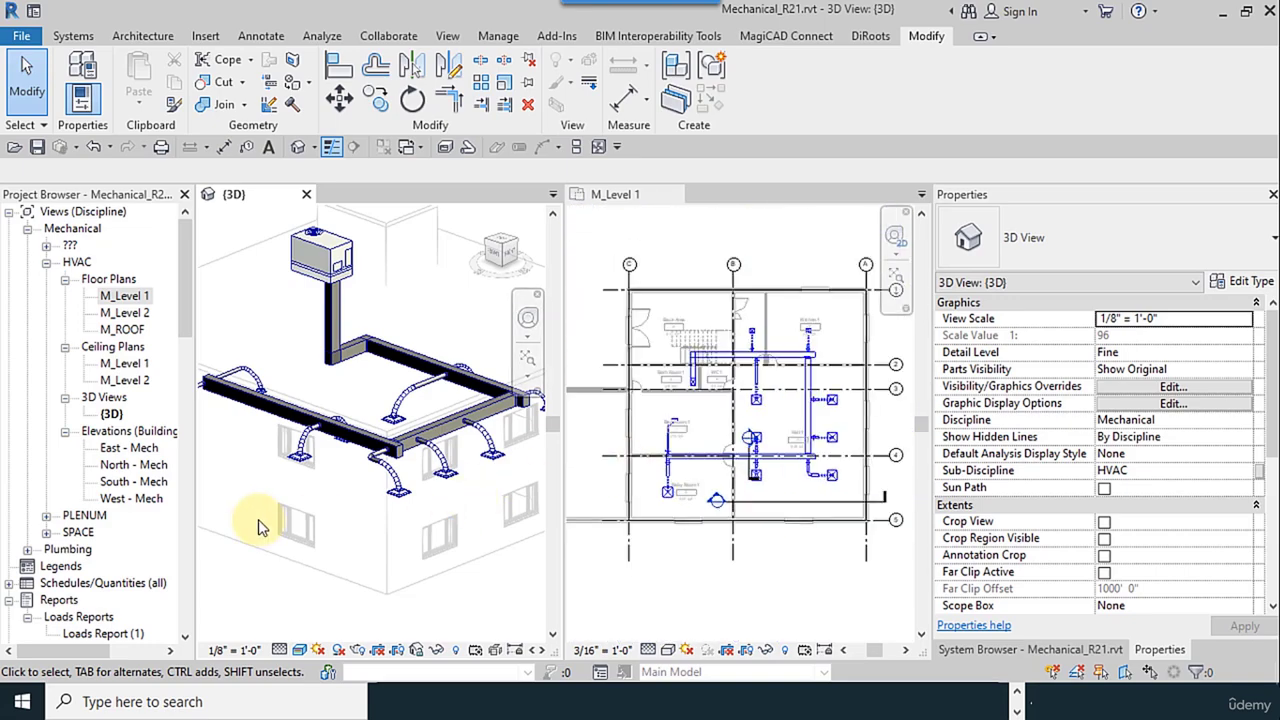
scroll(340, 455, up, 4)
scroll(323, 480, down, 3)
scroll(815, 362, up, 2)
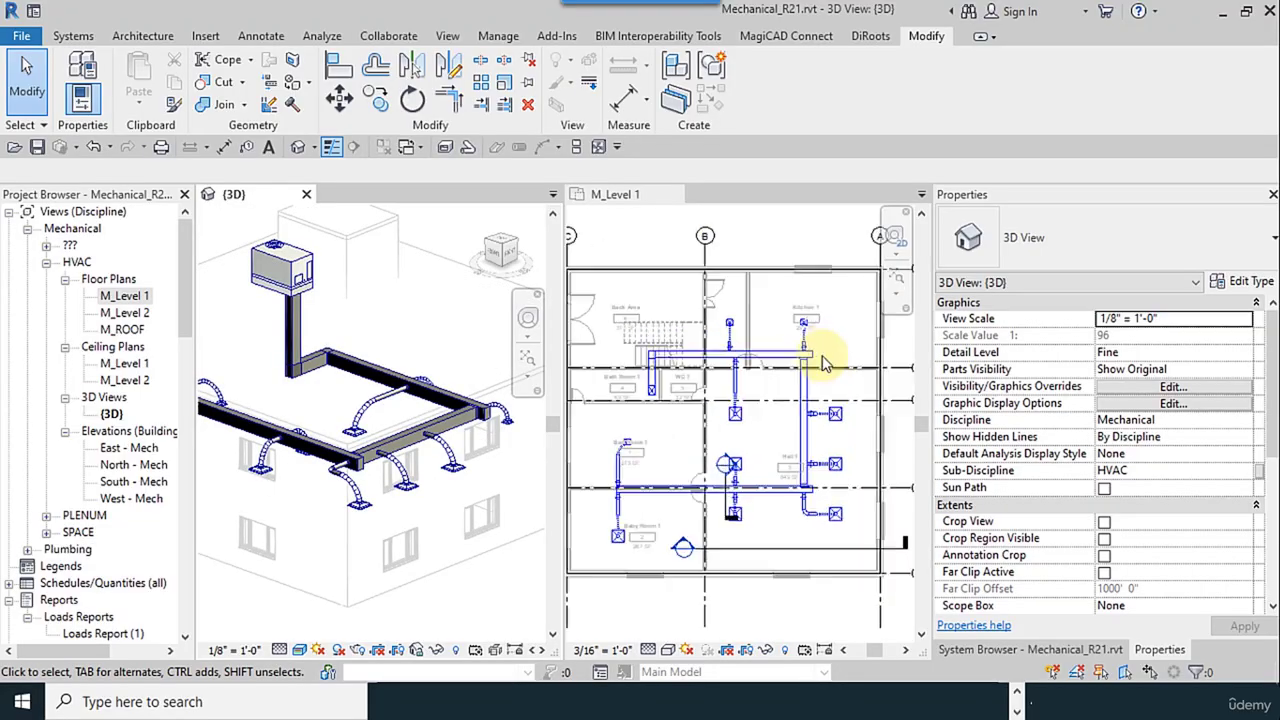
Step: Move the Kitchen 1 round takeoff along the upper main duct, away from its end at the vertical main
scroll(820, 362, up, 5)
scroll(820, 315, up, 1)
click(814, 320)
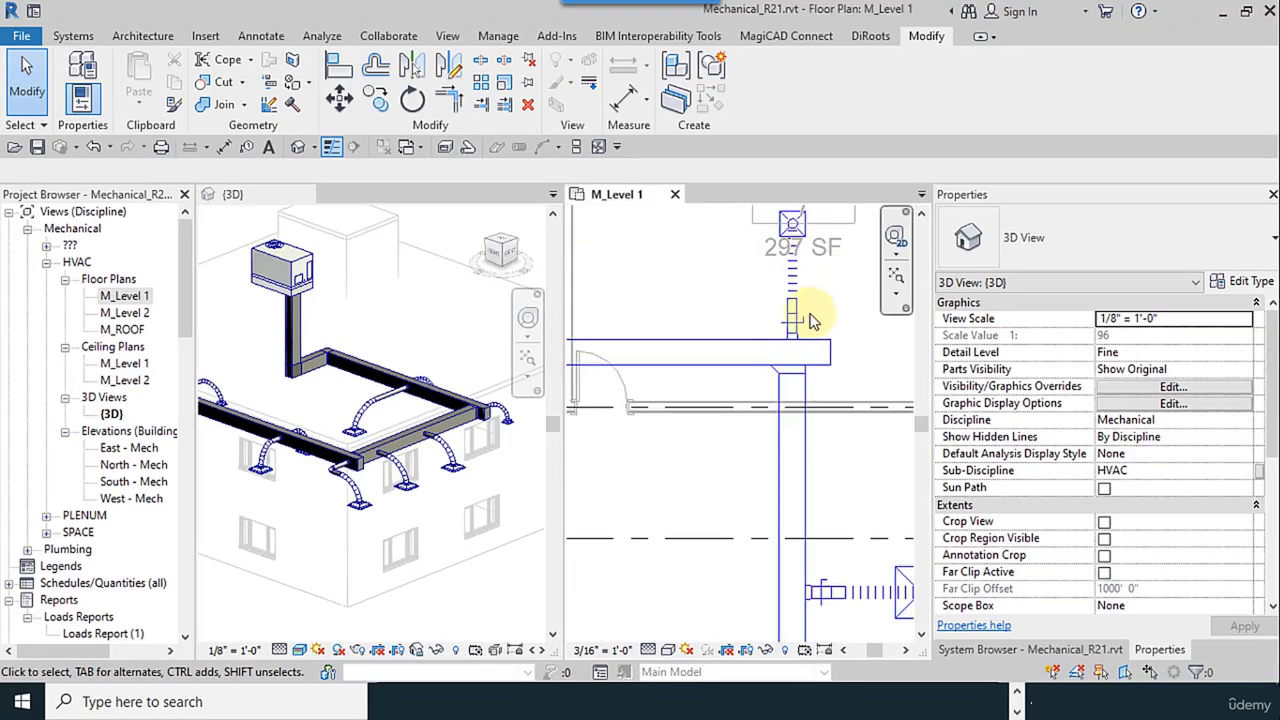
click(794, 329)
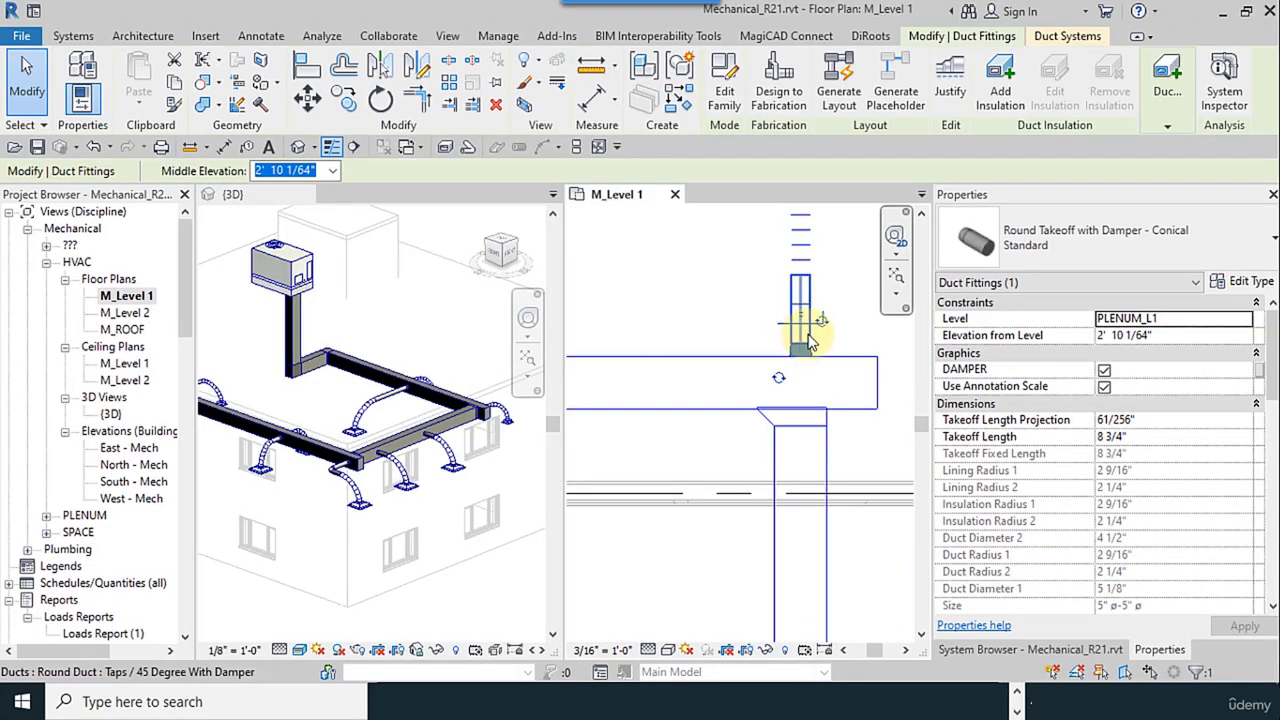
drag(808, 336, 677, 329)
scroll(680, 330, down, 2)
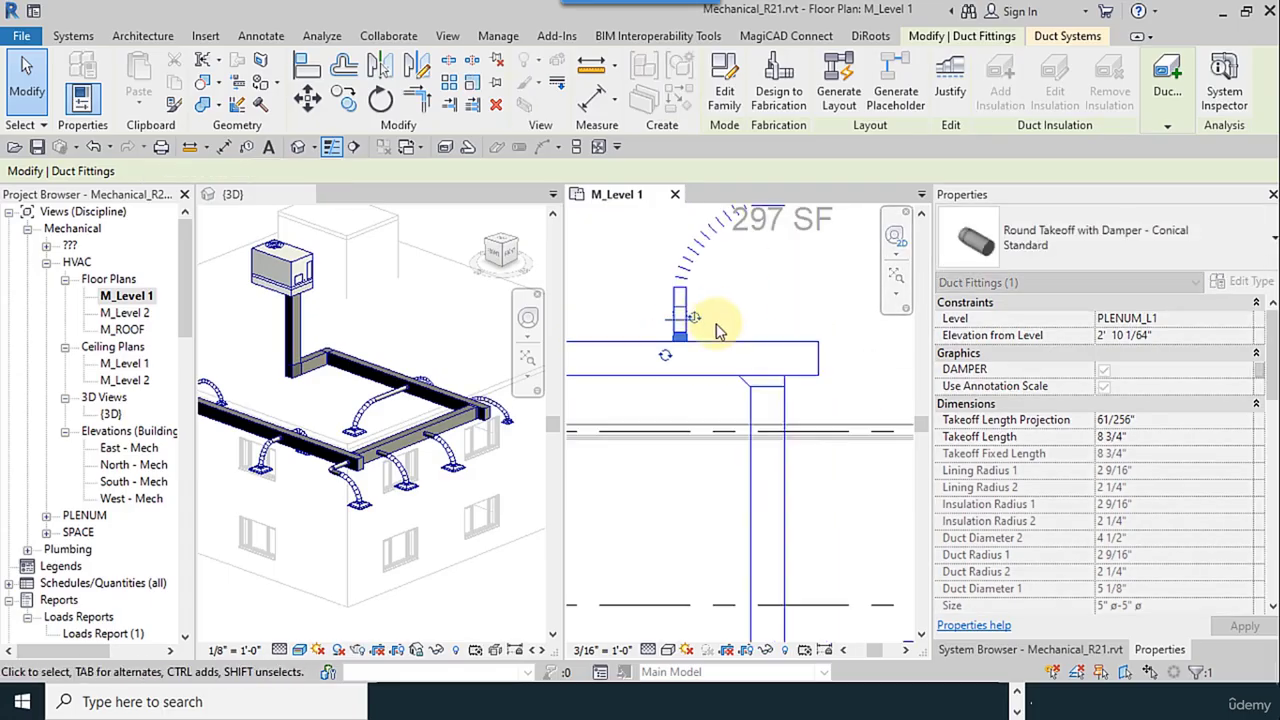
Step: Delete the tap fitting between the upper and vertical main ducts and trim both ducts to a corner elbow
click(770, 382)
click(489, 103)
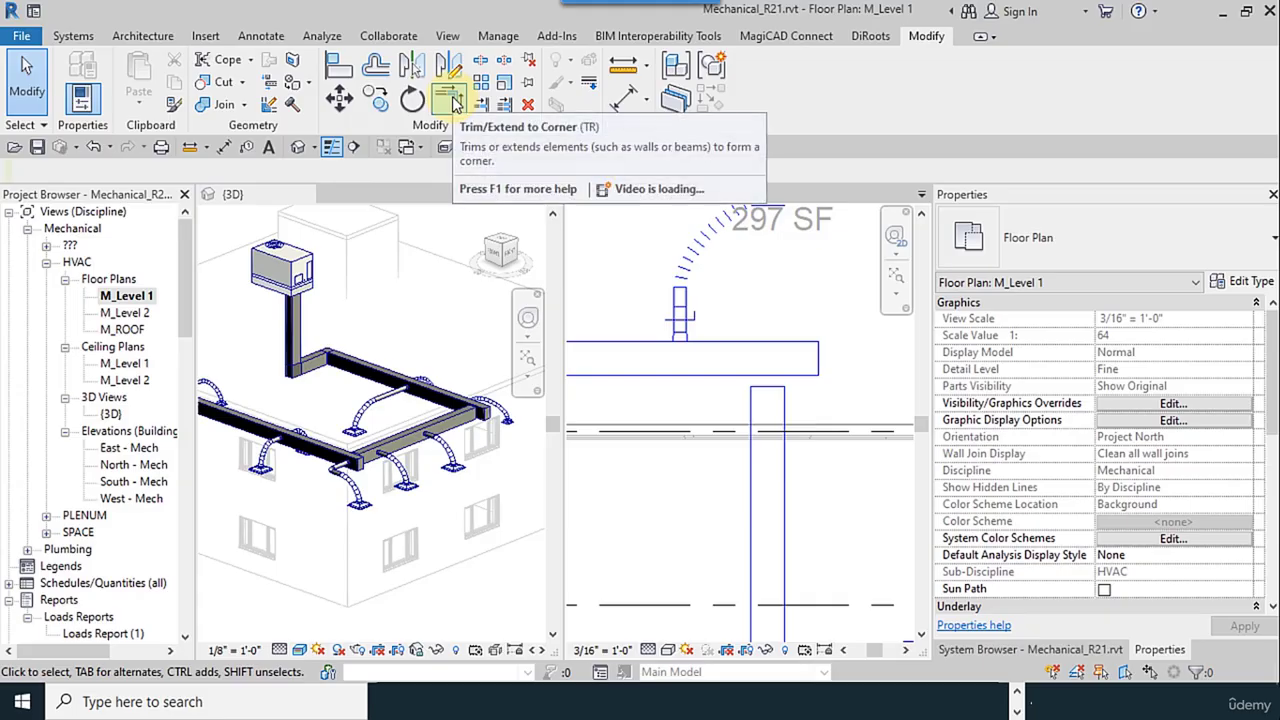
click(453, 101)
click(767, 422)
scroll(780, 329, down, 4)
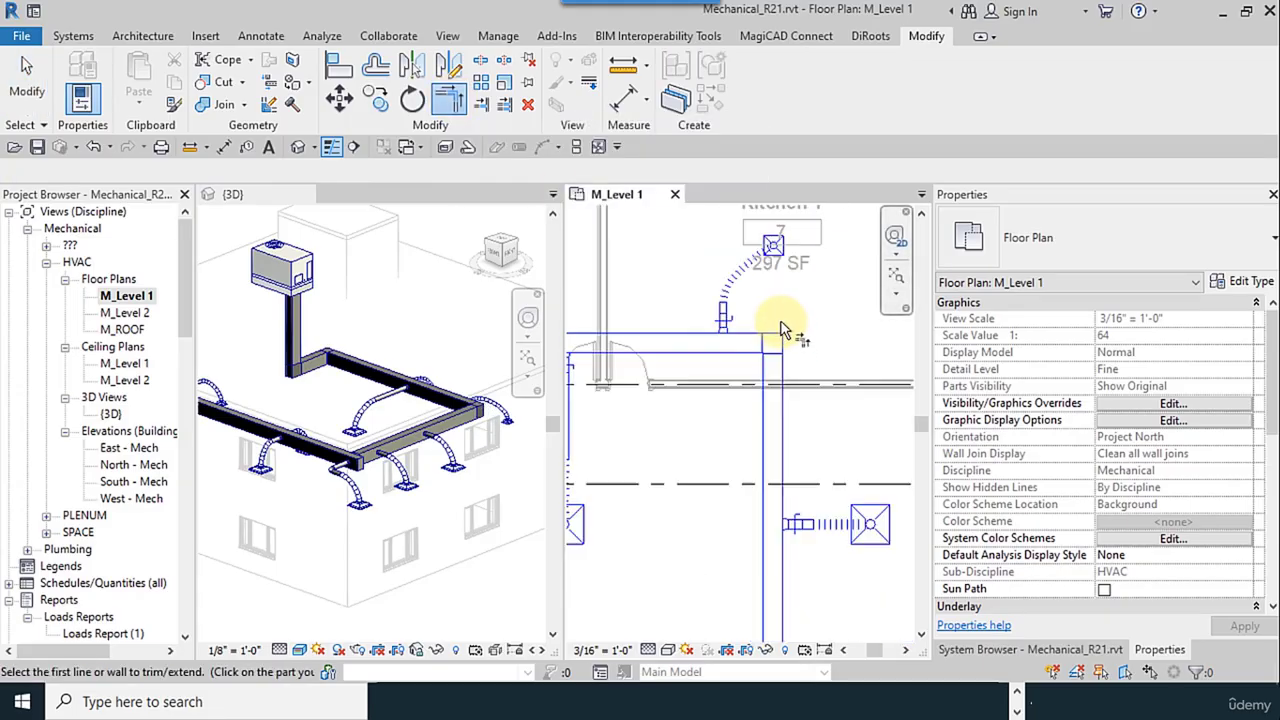
middle_drag(829, 452, 832, 318)
scroll(798, 436, up, 2)
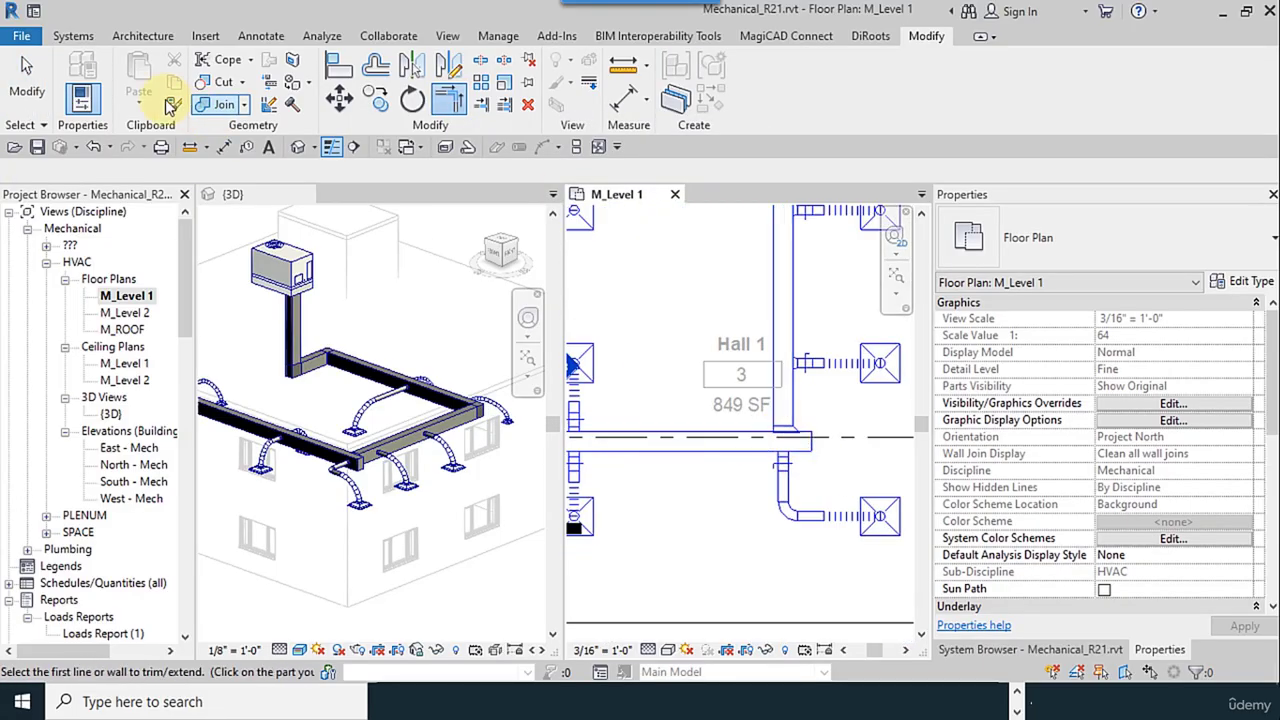
click(27, 85)
Step: Move the takeoff of Hall 1's lower-right diffuser branch along the lower main duct, away from its open end
scroll(737, 400, up, 3)
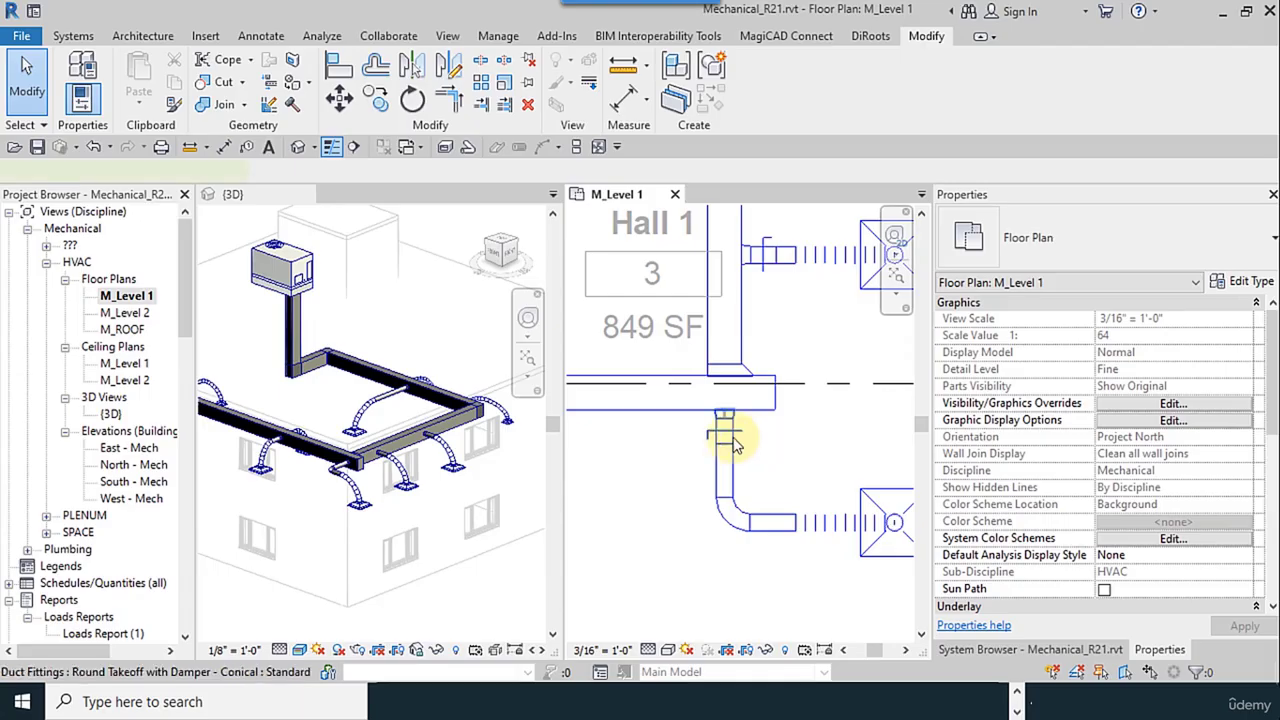
click(728, 435)
scroll(730, 432, up, 2)
scroll(740, 440, down, 2)
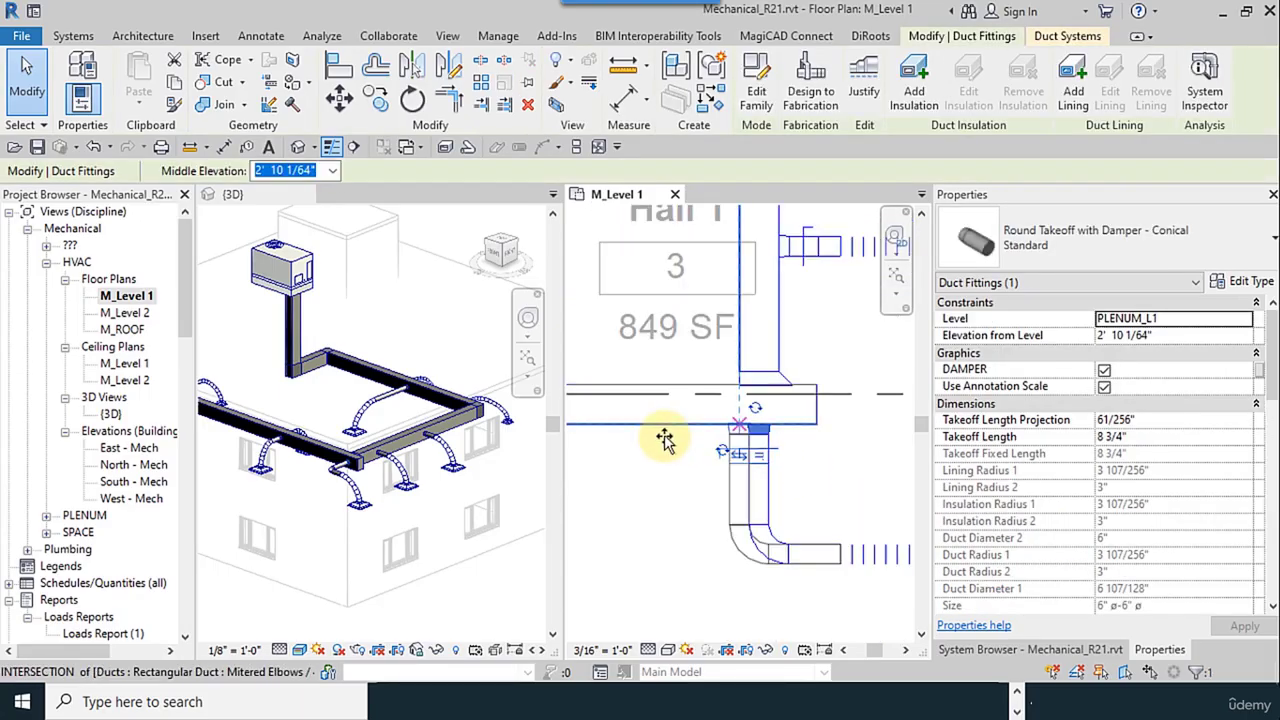
drag(665, 440, 623, 434)
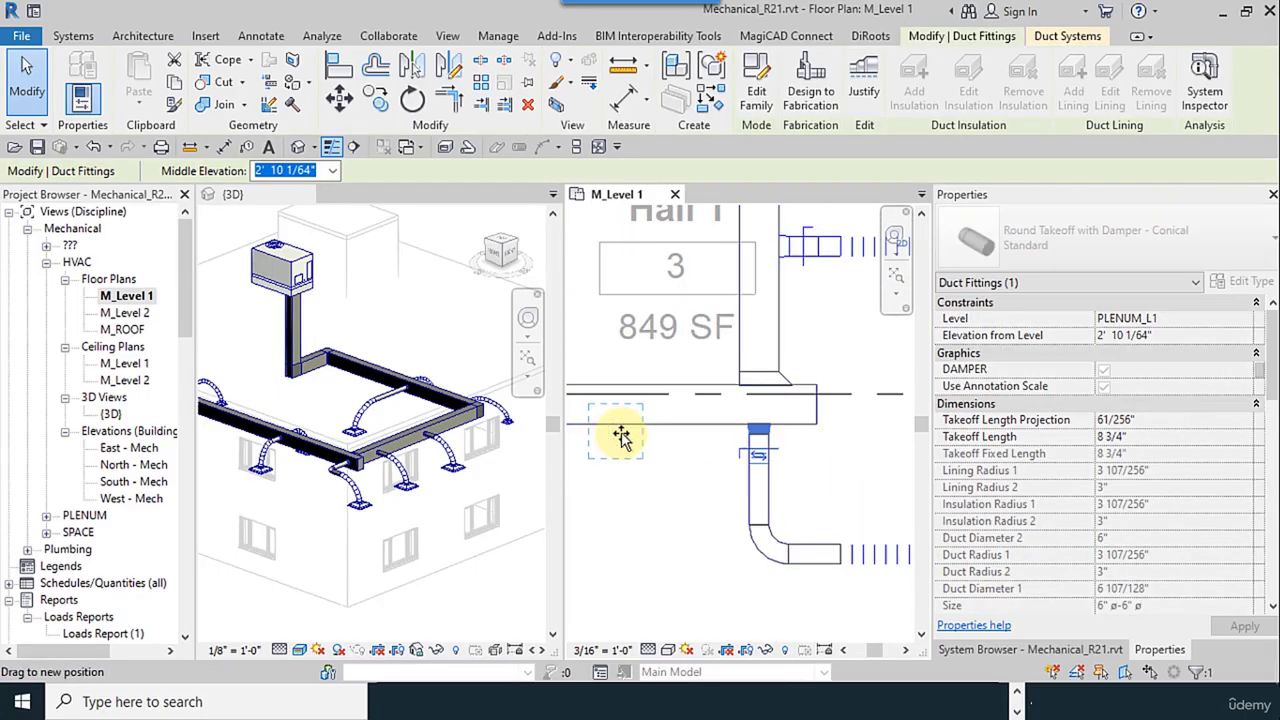
Step: Delete the tap fitting between the vertical and lower main ducts in Hall 1 and trim them to a corner elbow
click(762, 363)
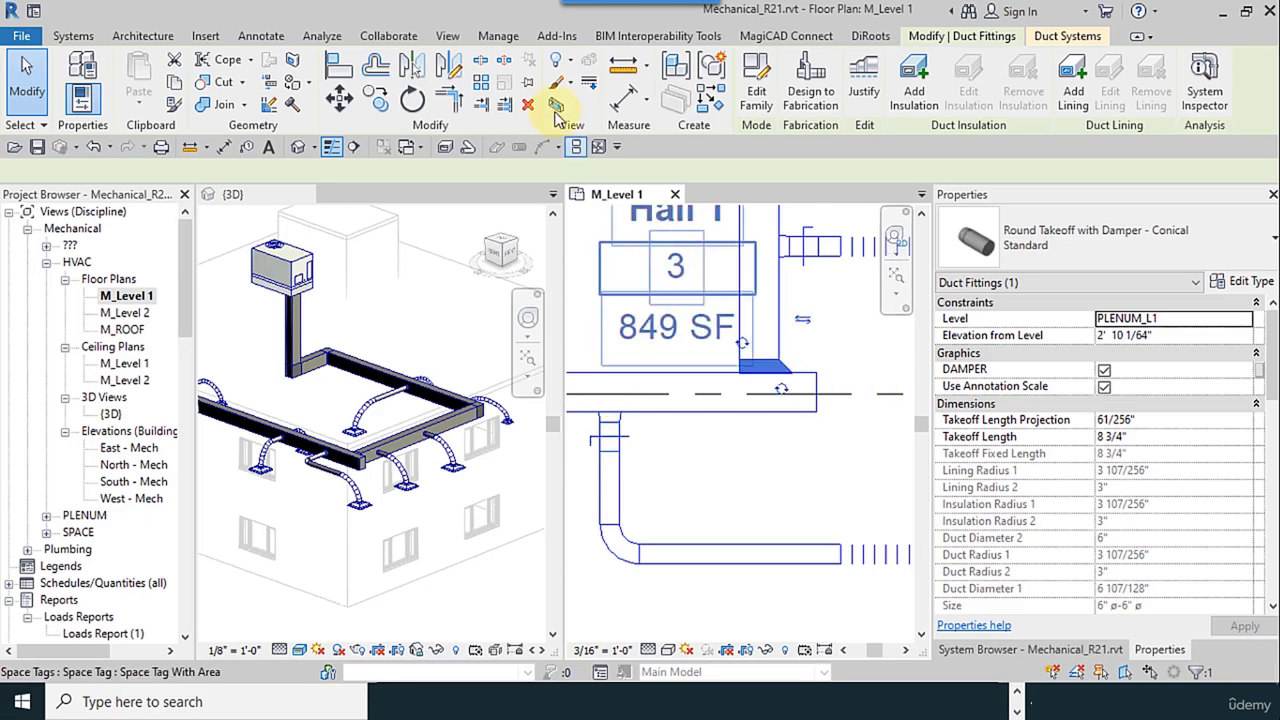
key(Escape)
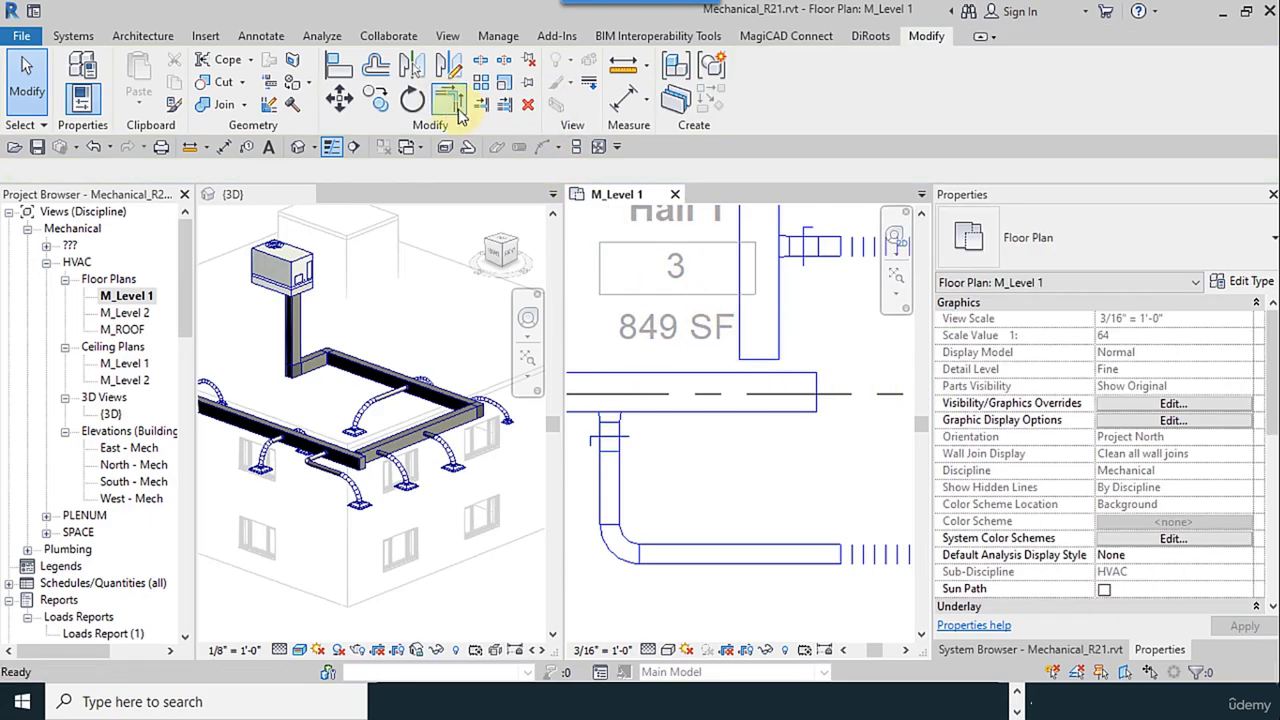
click(458, 110)
scroll(840, 472, down, 3)
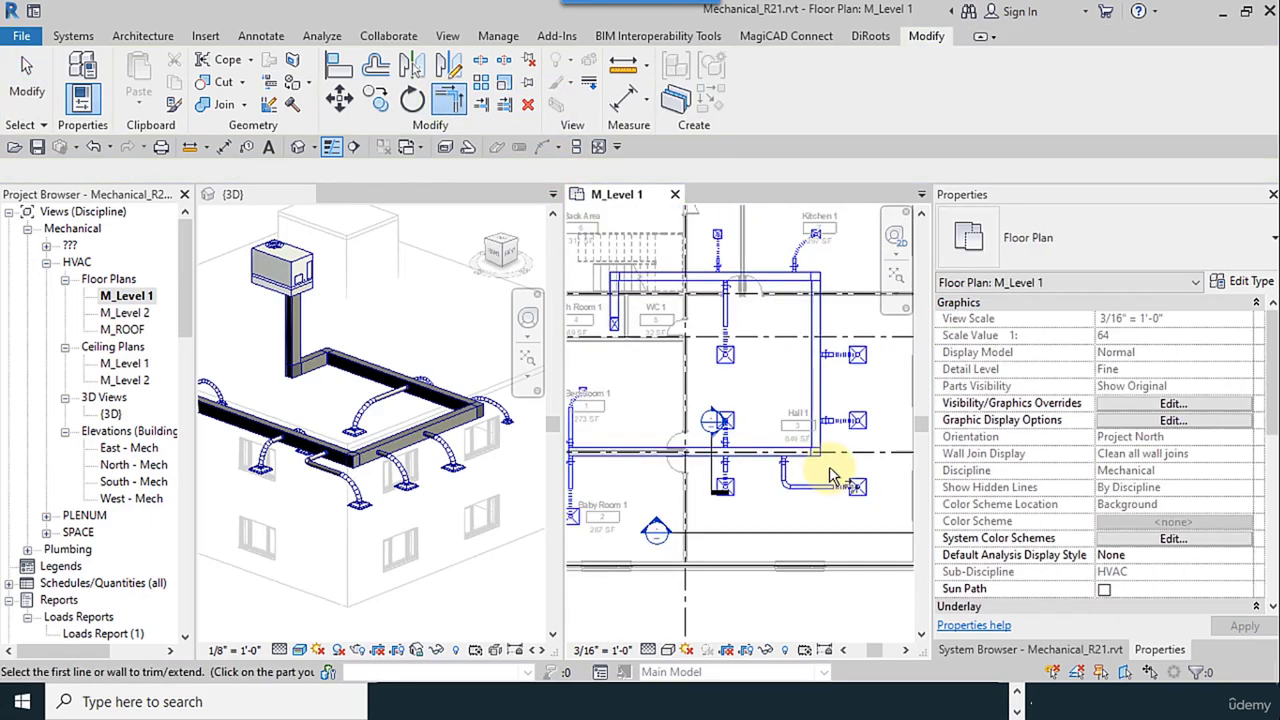
scroll(690, 462, up, 5)
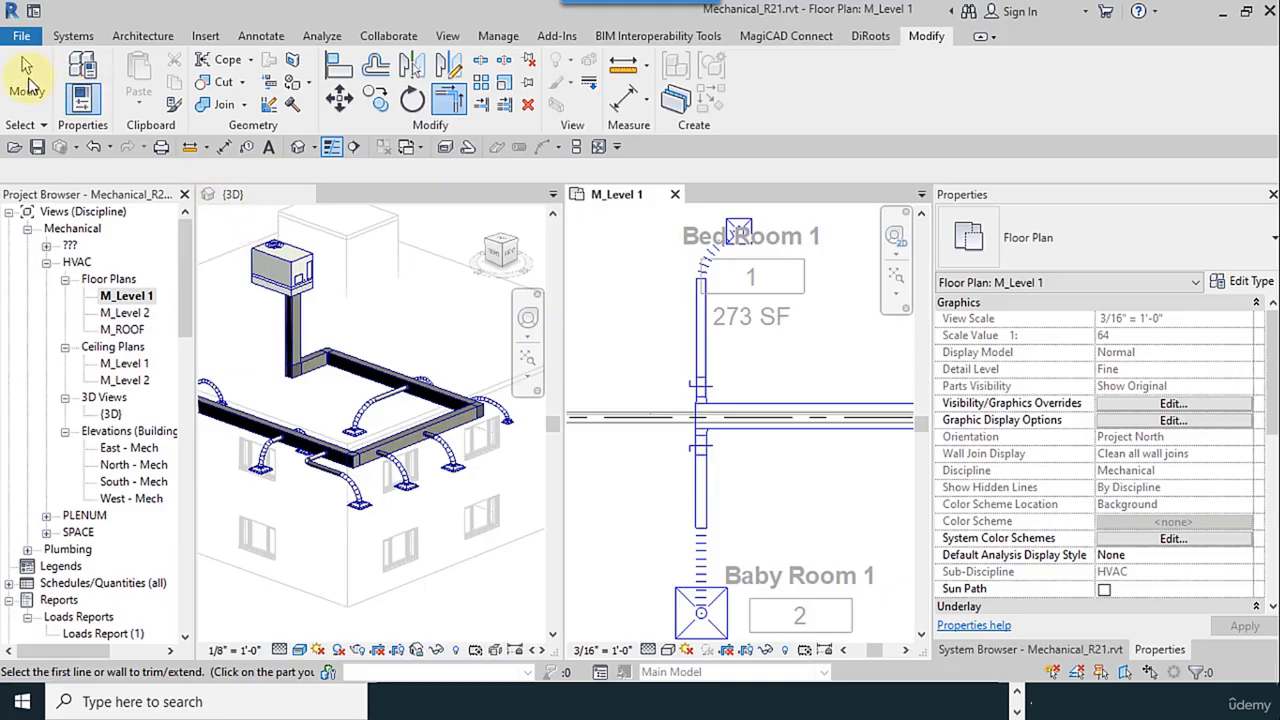
click(26, 70)
Step: Extend the lower main duct slightly past the Bedroom 1 and Baby Room 1 branches, about 29' 5" overall, and cap its open end
drag(703, 423, 655, 415)
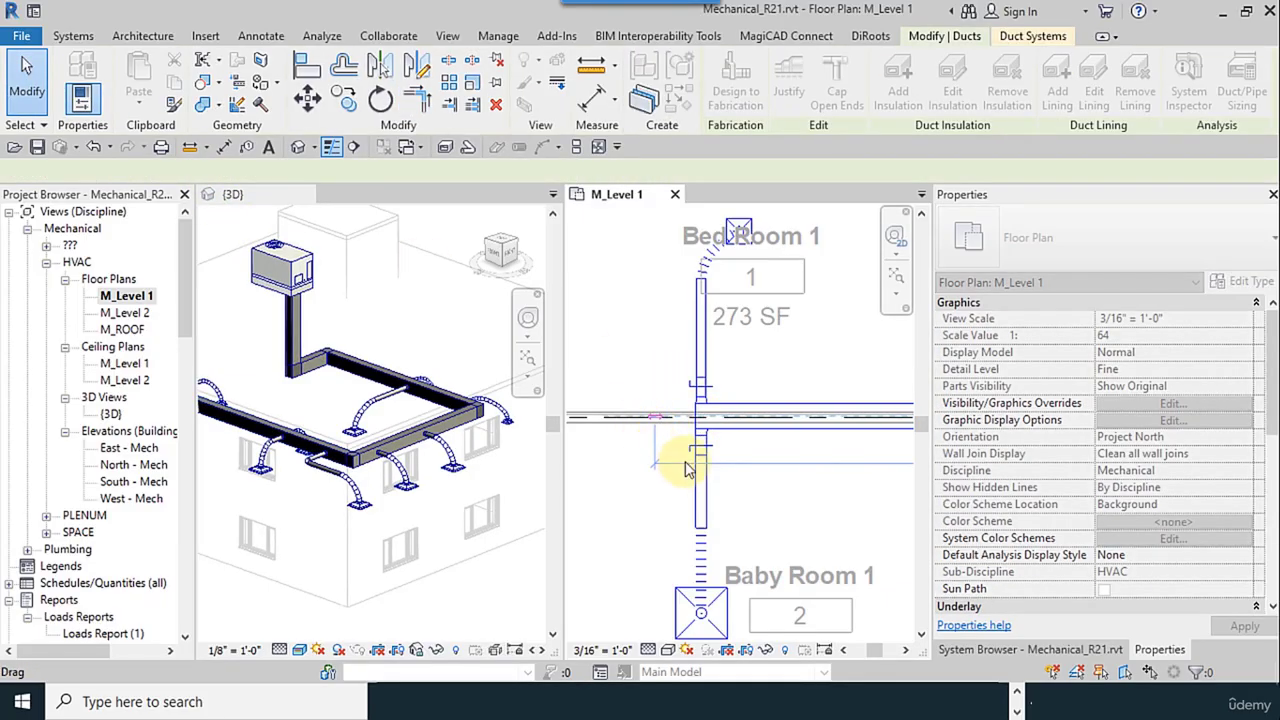
drag(655, 416, 676, 414)
key(Escape)
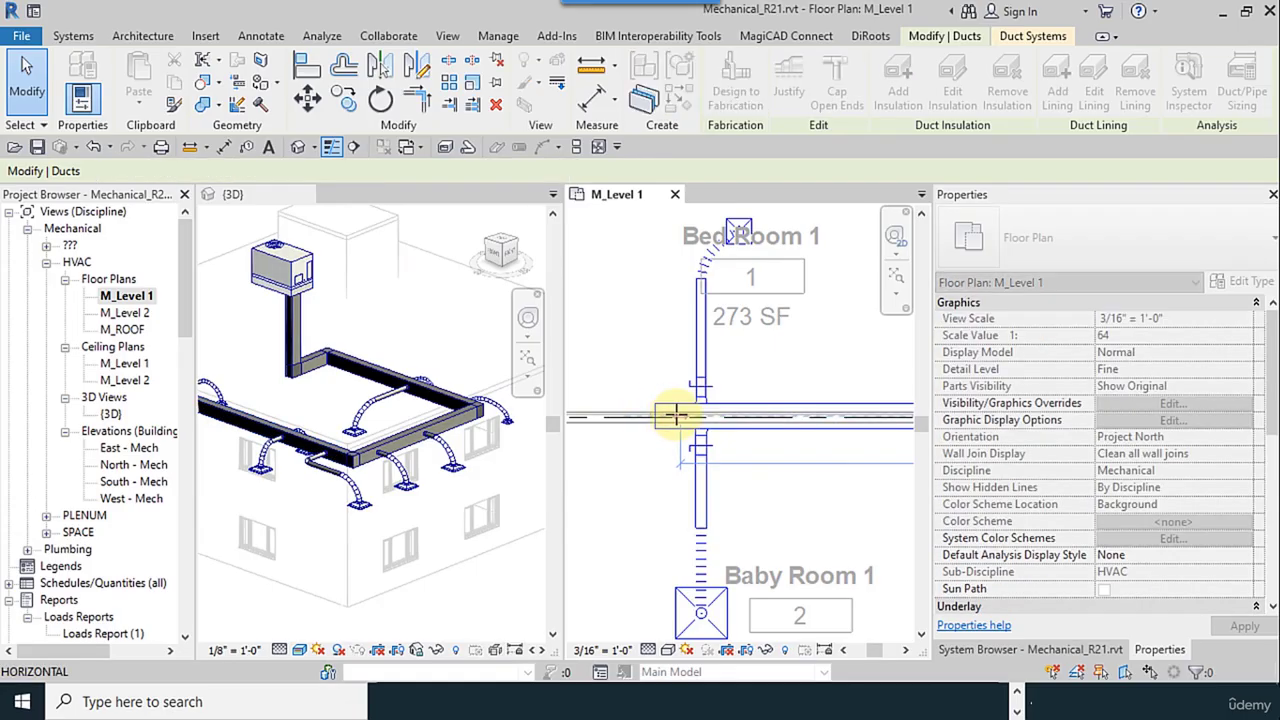
click(834, 106)
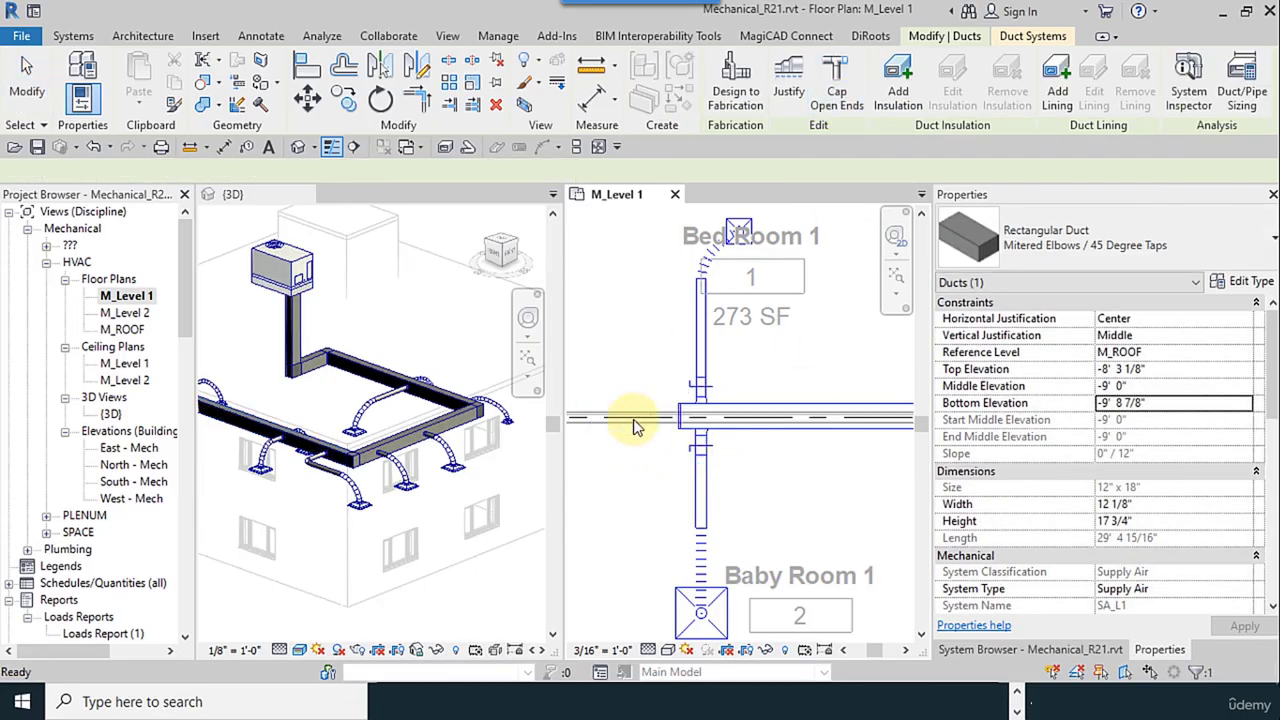
Step: Examine the lower main duct from its capped end at Bedroom 1 and Baby Room 1 to the Hall 1 corner
scroll(660, 440, down, 4)
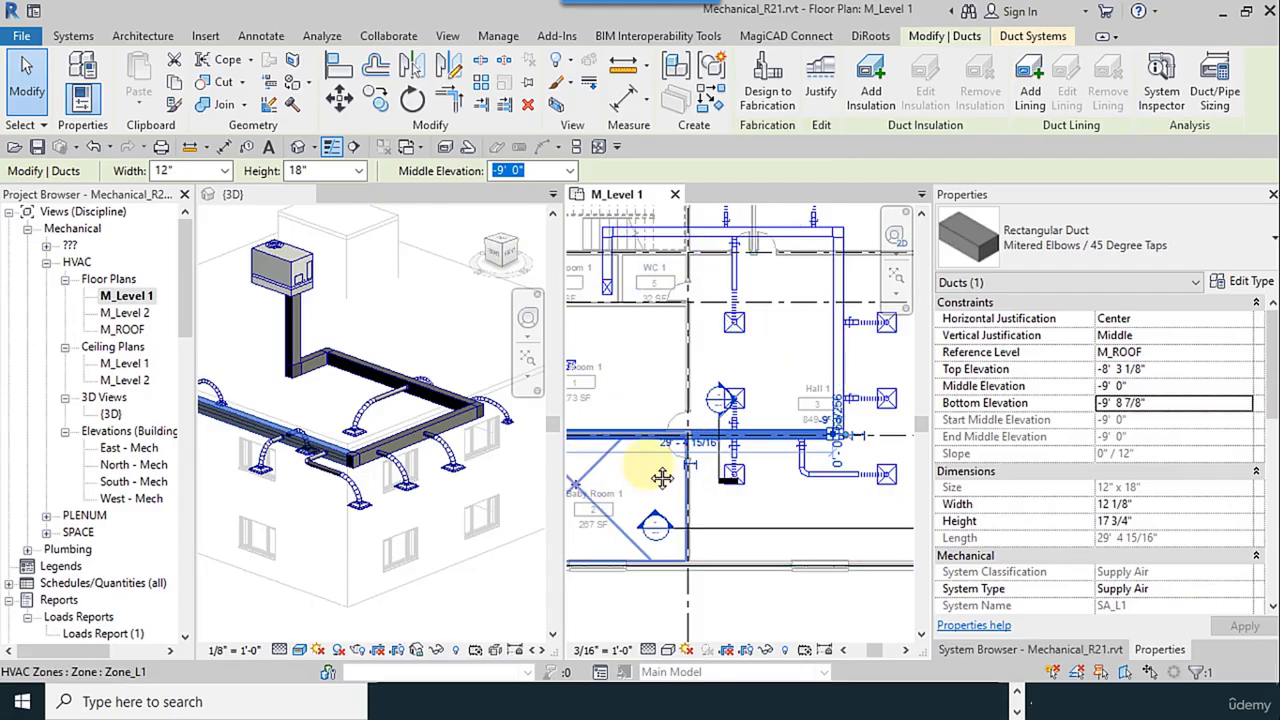
scroll(662, 478, up, 4)
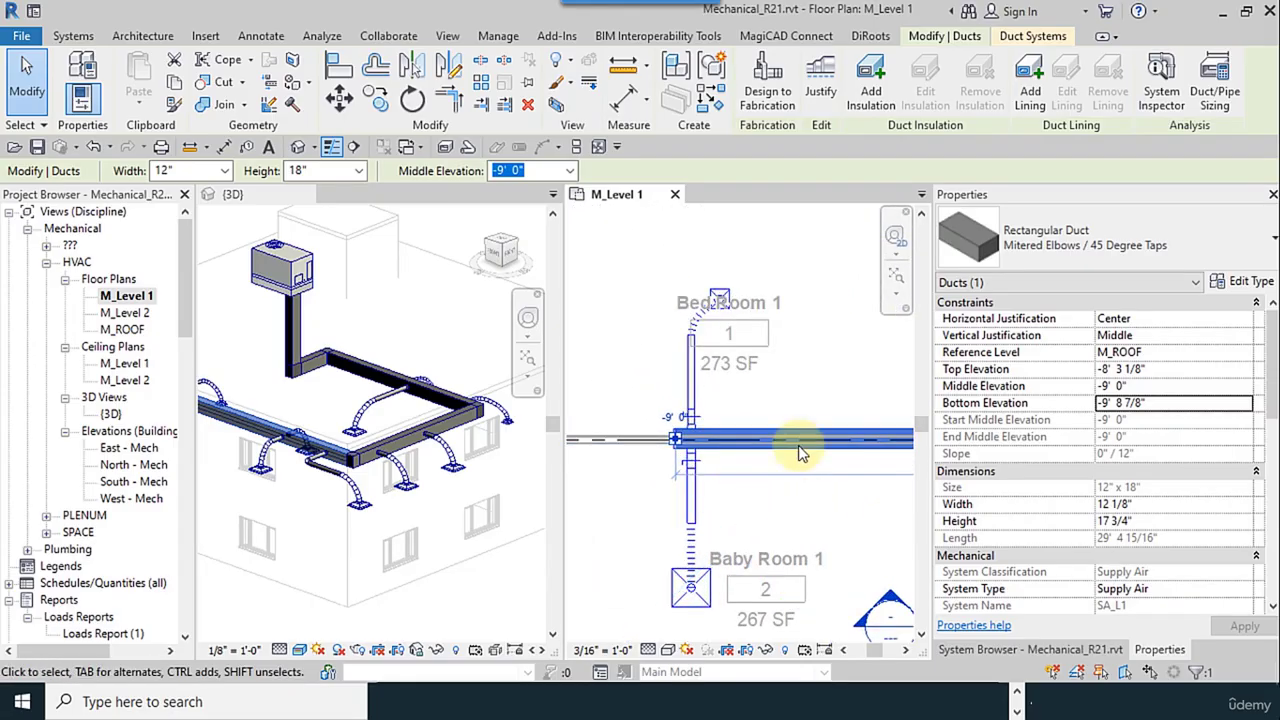
scroll(720, 430, down, 3)
click(602, 399)
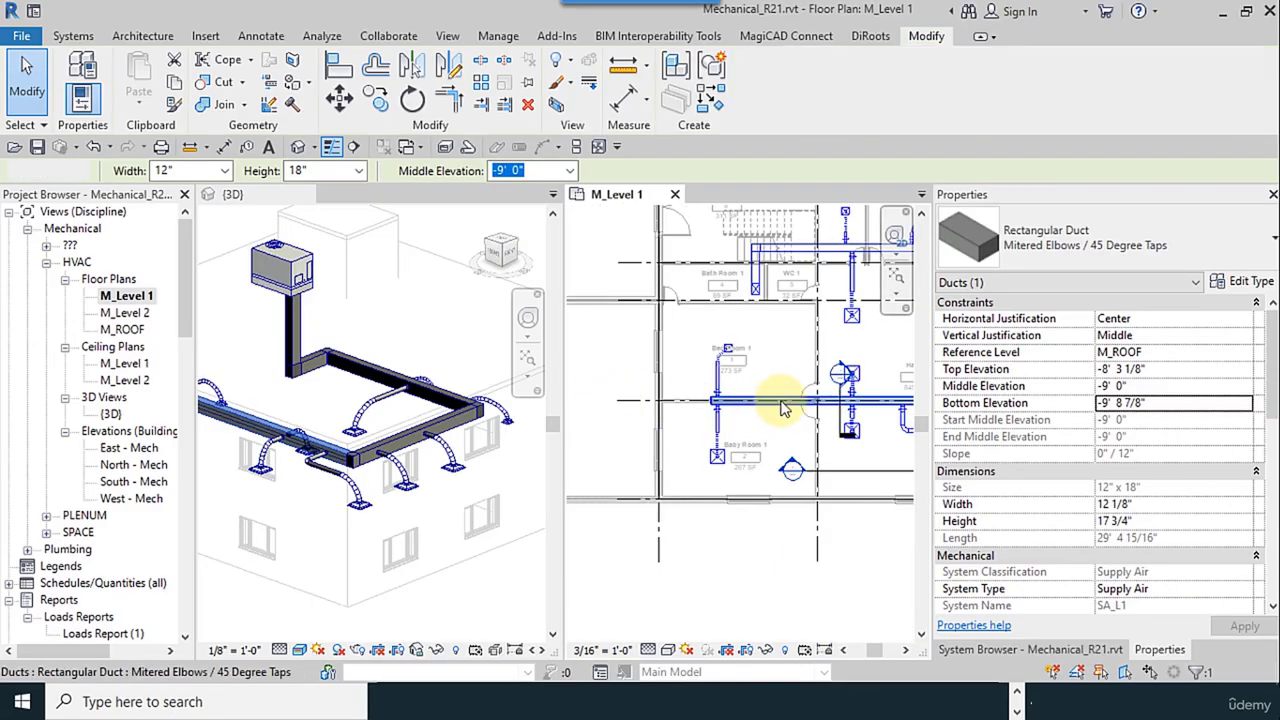
scroll(784, 407, up, 3)
middle_drag(796, 433, 730, 429)
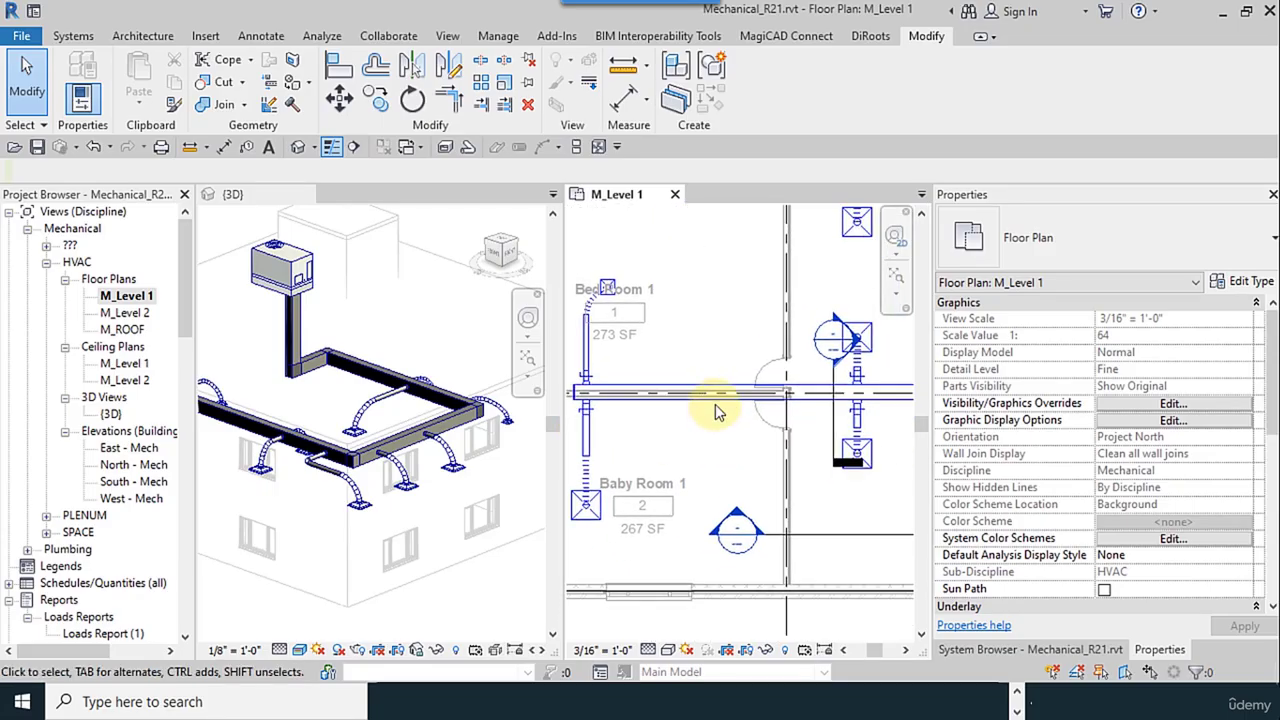
click(716, 400)
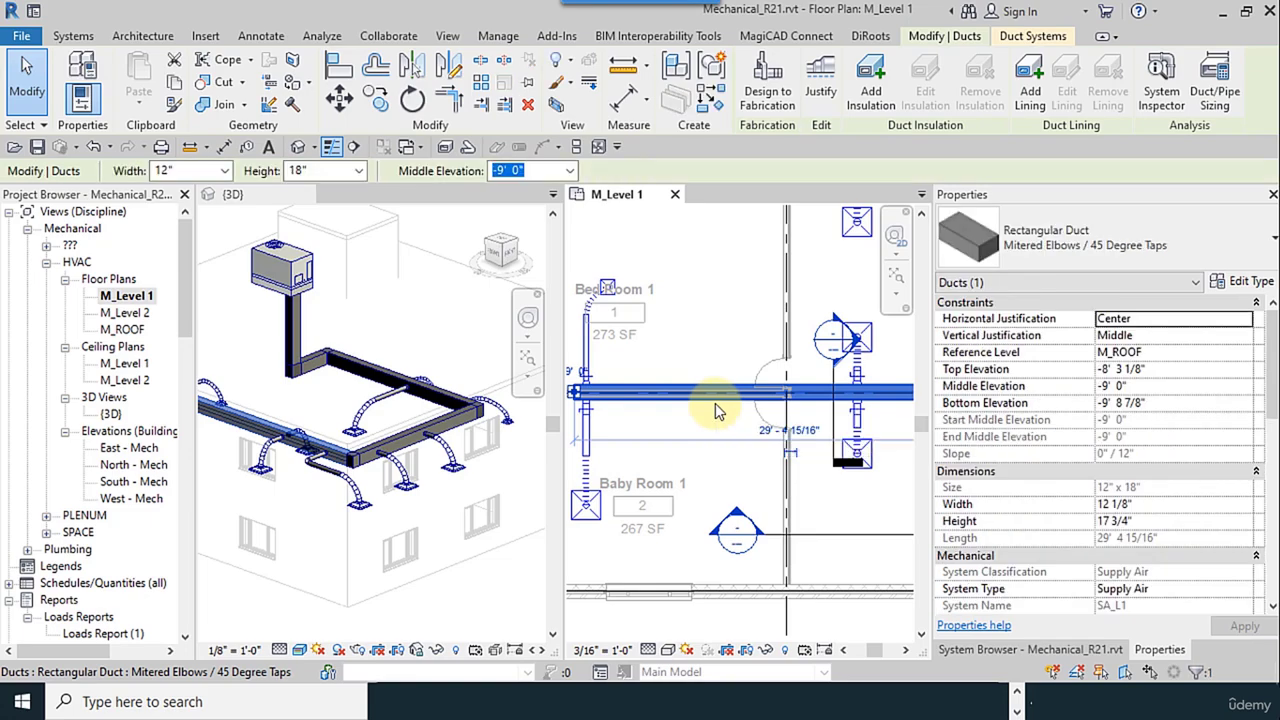
scroll(715, 403, down, 3)
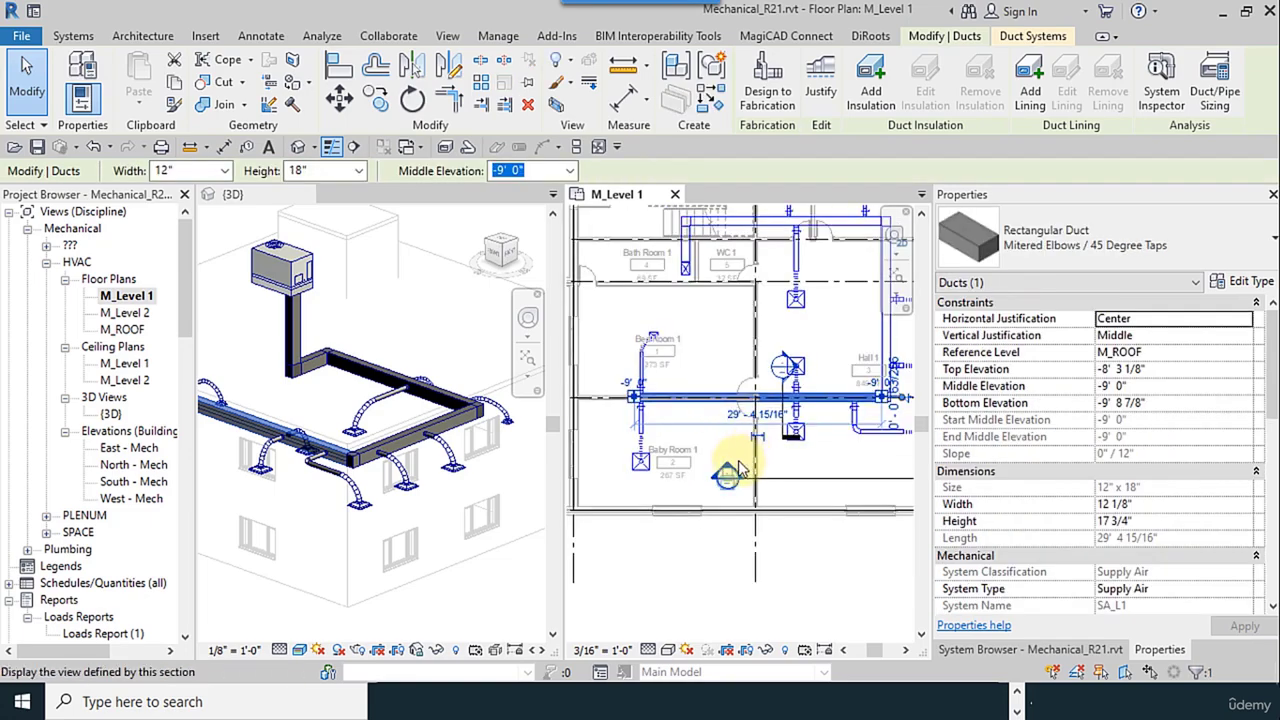
click(835, 572)
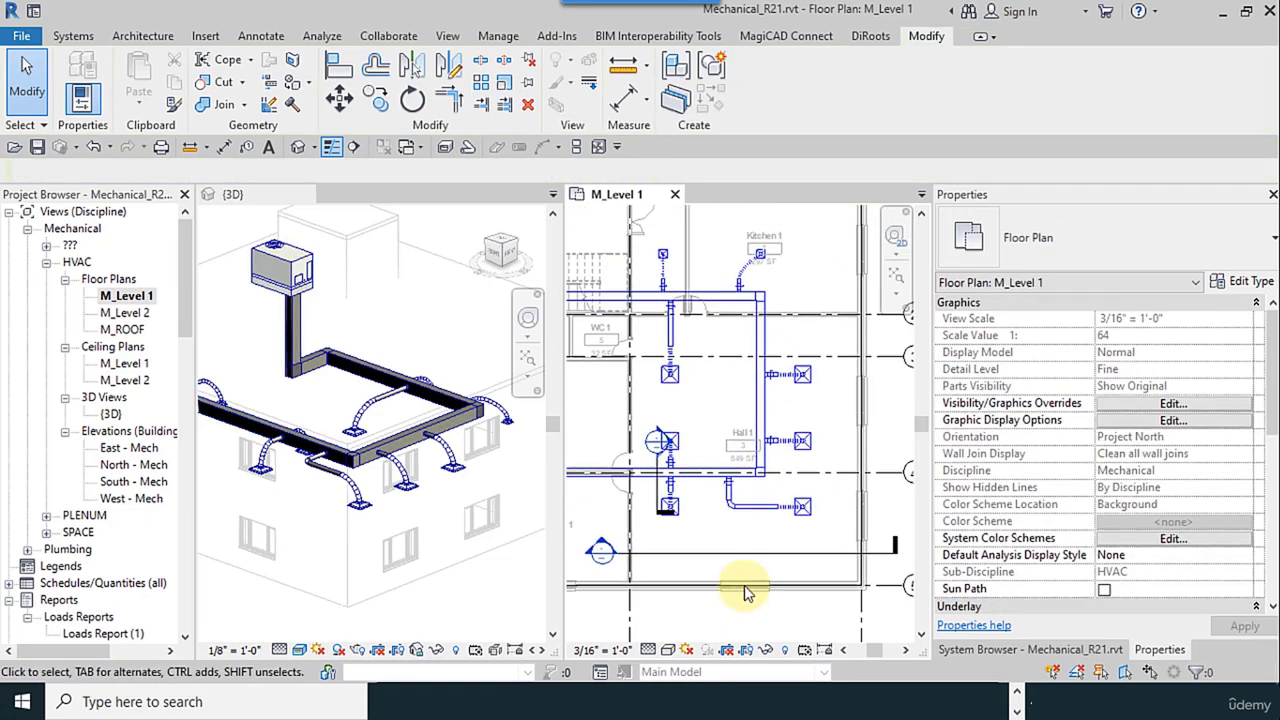
Step: Move the 6" round branch duct of Hall 1's lower-right diffuser back toward the main duct's corner
scroll(771, 509, up, 4)
scroll(688, 470, up, 3)
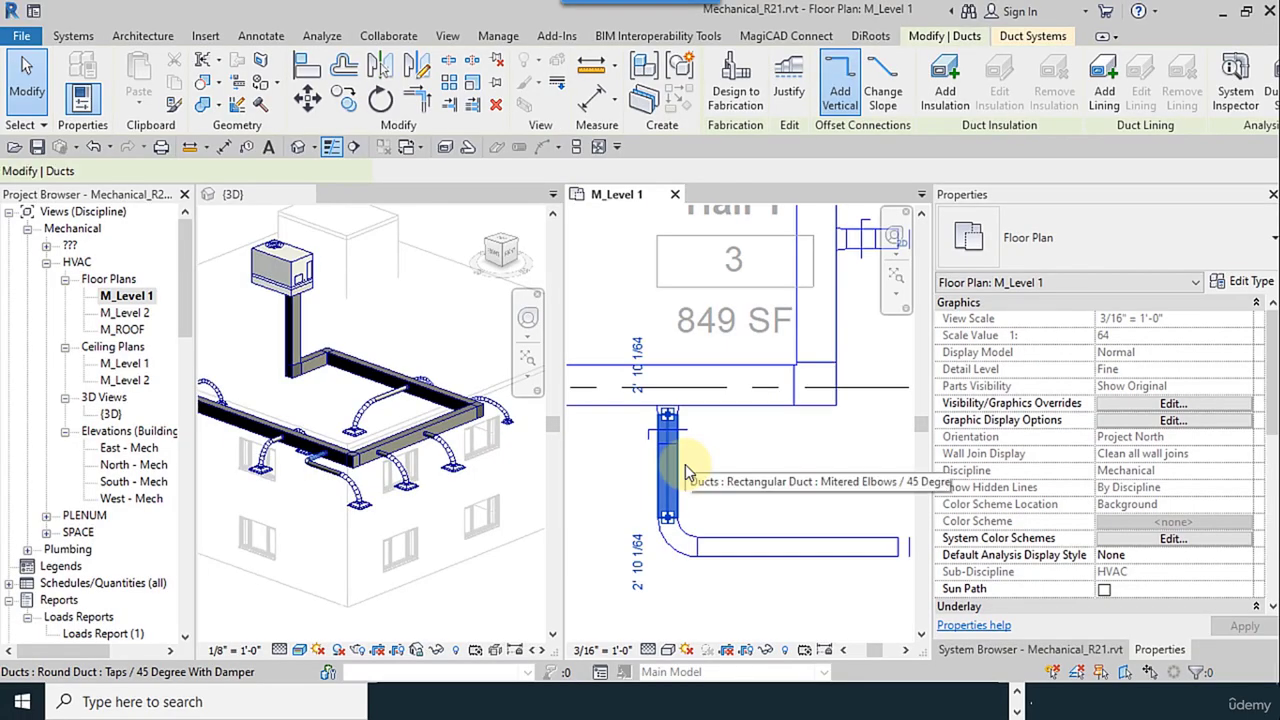
drag(672, 460, 786, 471)
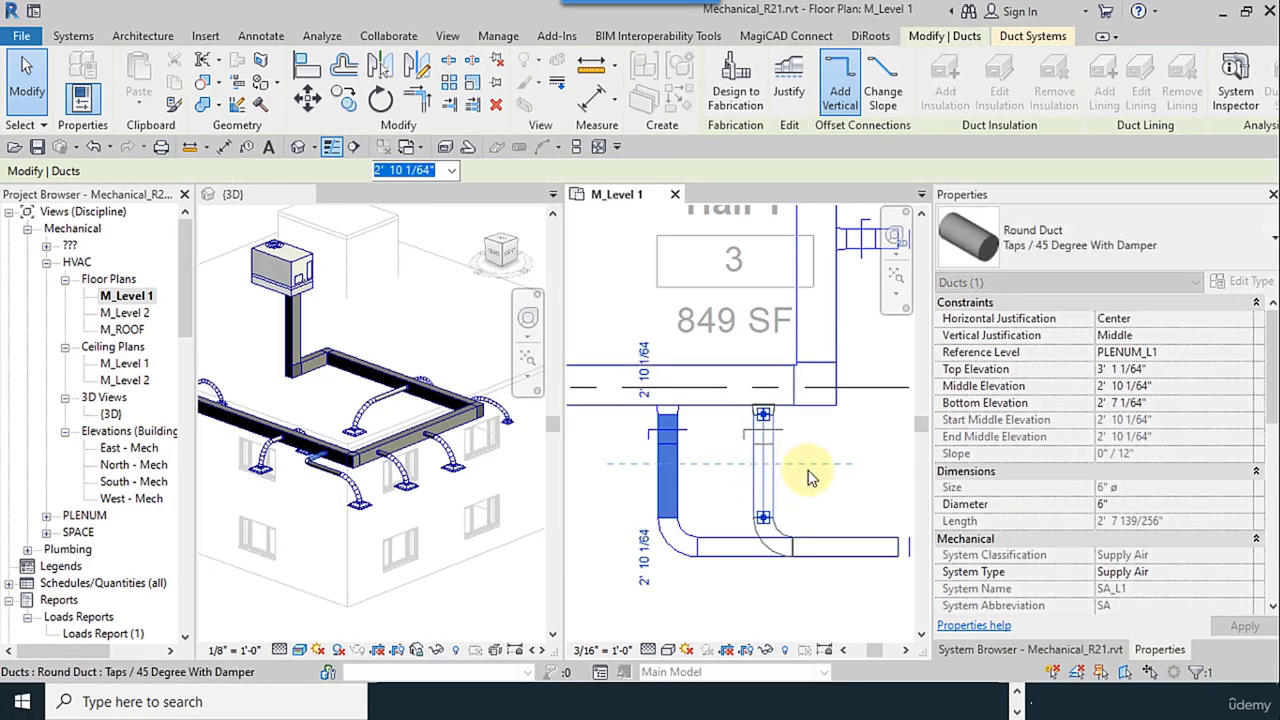
scroll(795, 455, down, 4)
Step: Align the small round takeoff above the upper main duct with the centreline of the Hall 1 branch duct below it
scroll(790, 420, up, 5)
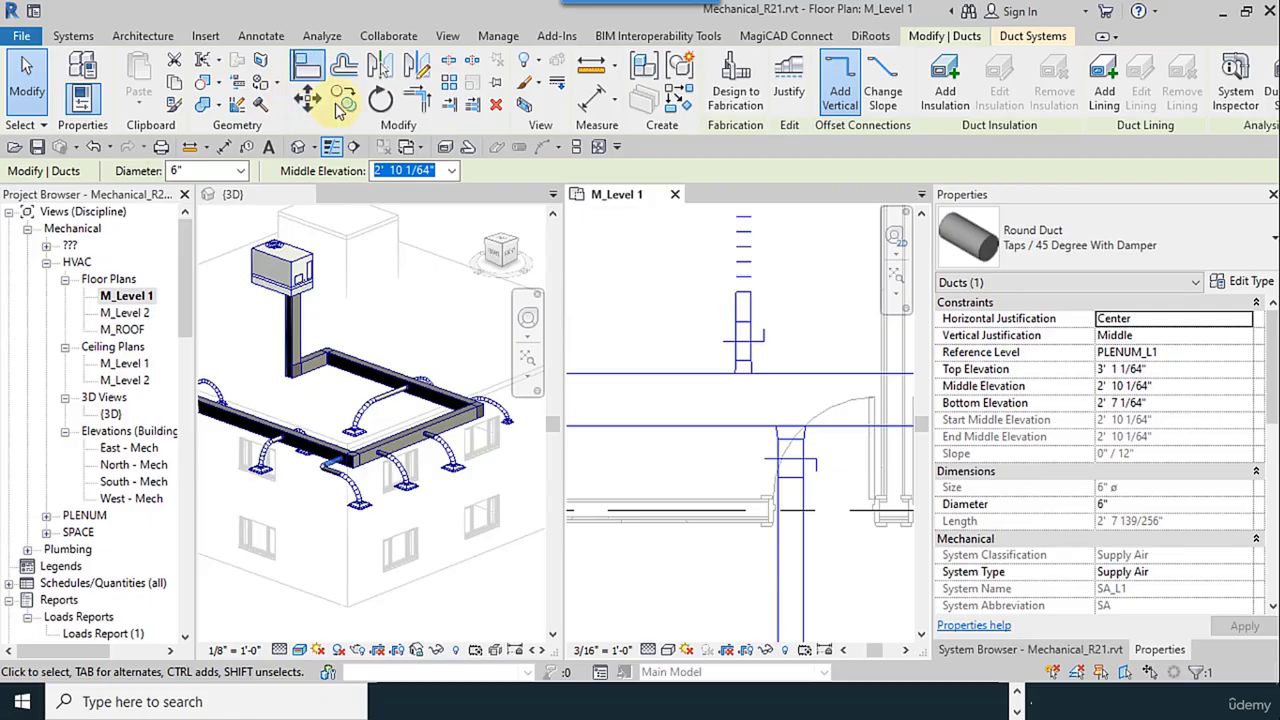
click(307, 64)
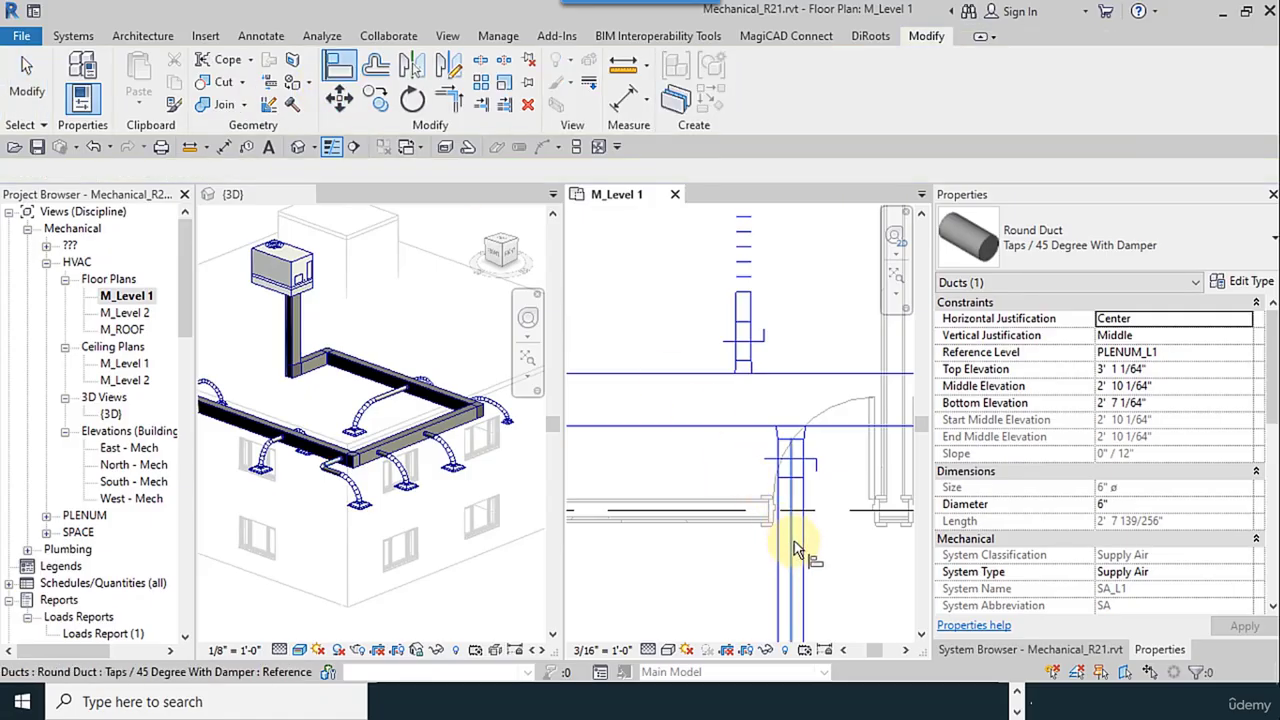
click(744, 346)
scroll(744, 349, down, 3)
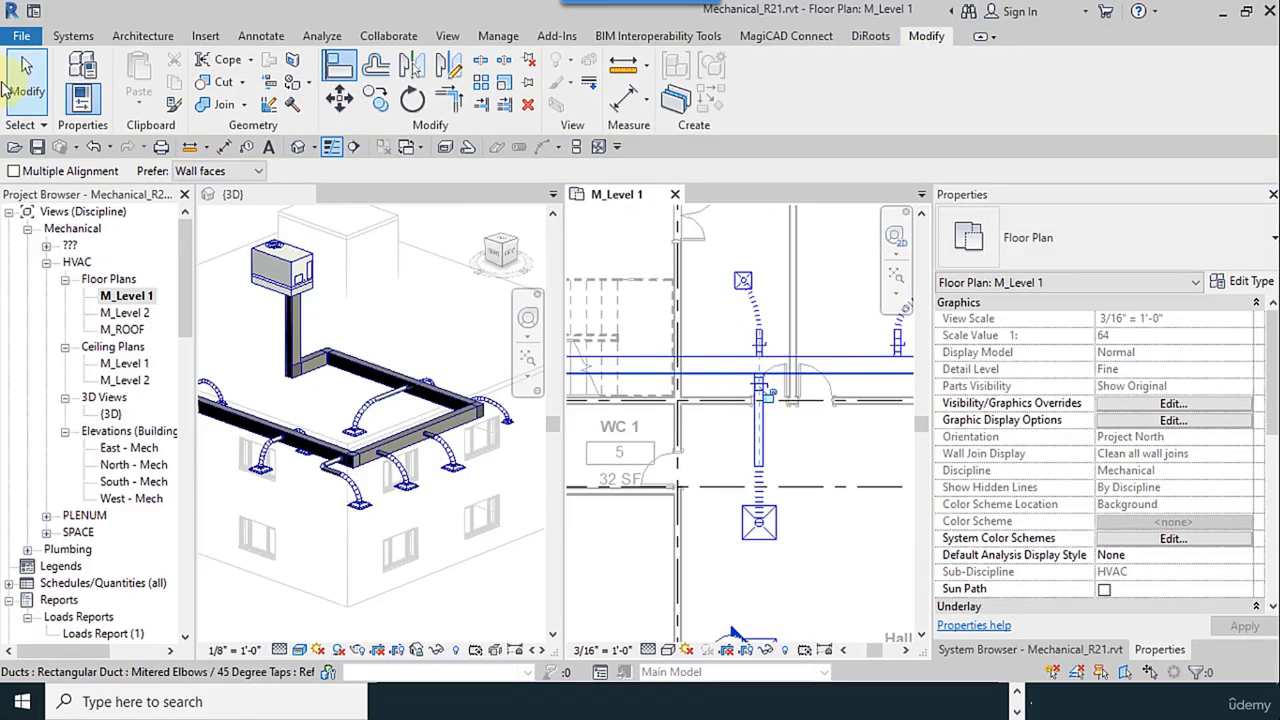
click(27, 80)
Step: Select the aligned takeoff on the upper main duct and check its fitting type, Round Takeoff with Damper - Conical
scroll(755, 348, up, 5)
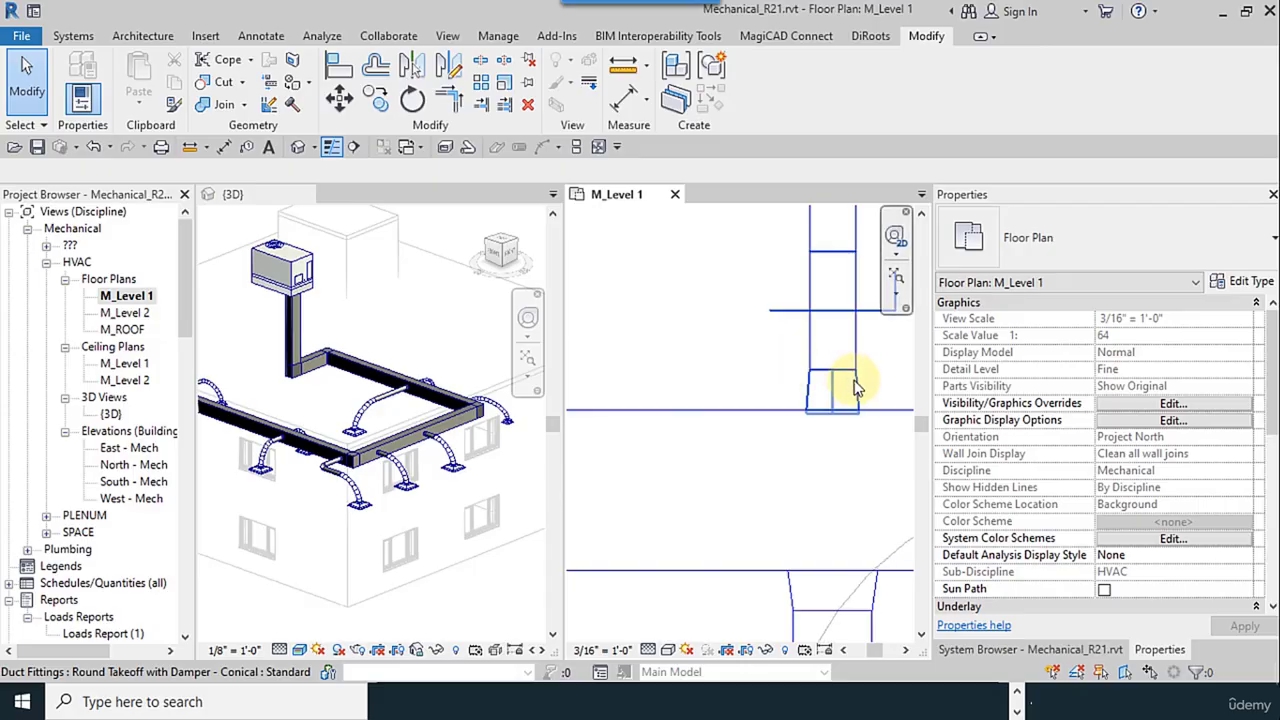
click(832, 390)
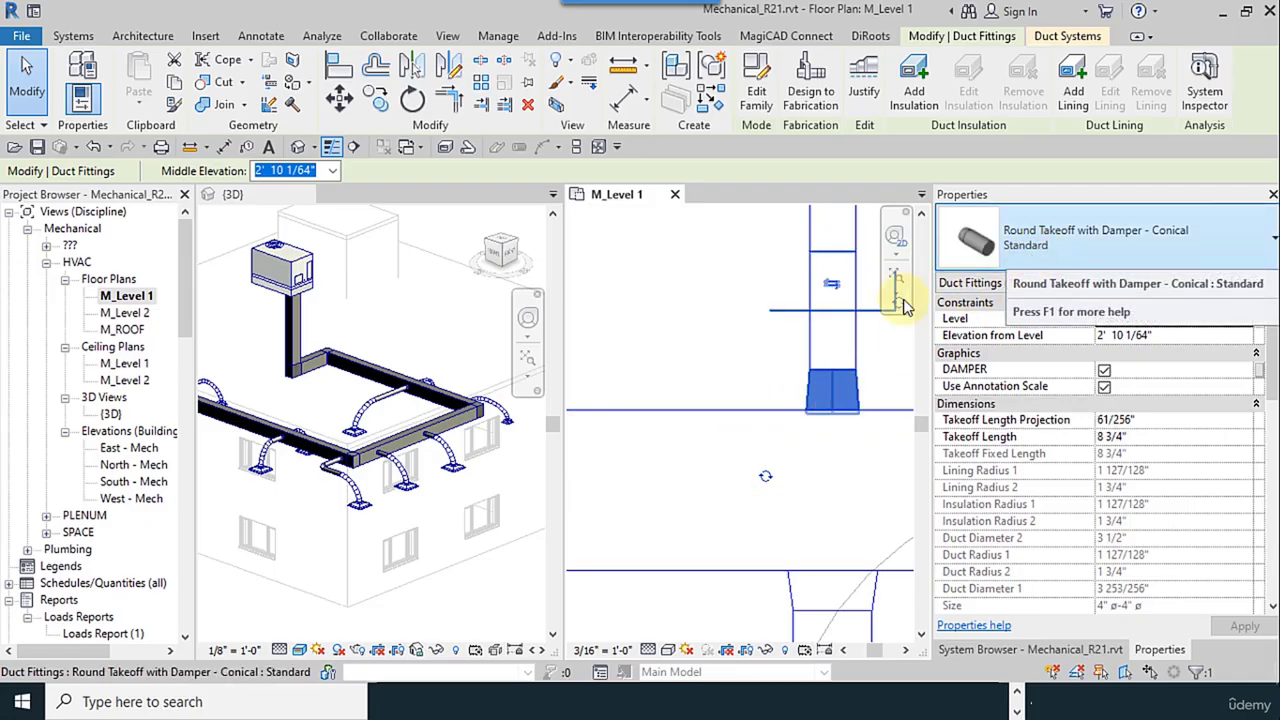
scroll(657, 366, down, 5)
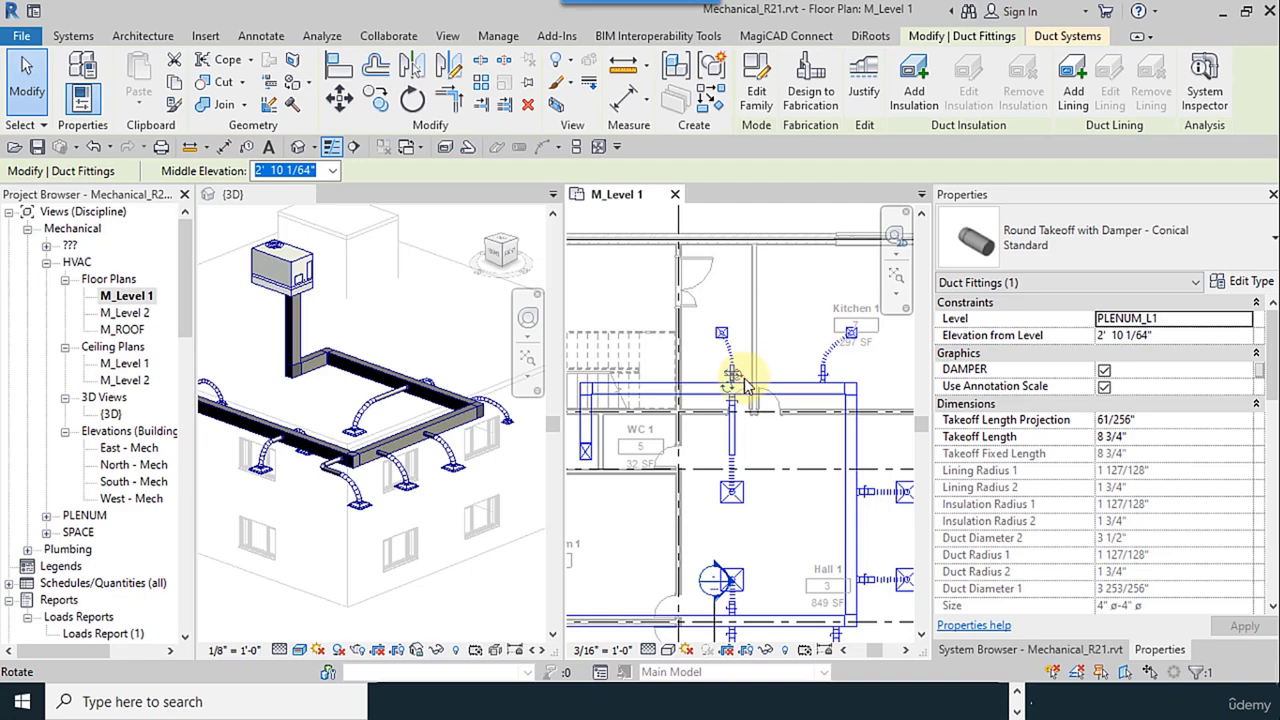
Step: Change all ten round branch takeoffs along the main ducts to the Square to Round Duct Takeoff with Damper, Standard type
scroll(752, 385, down, 1)
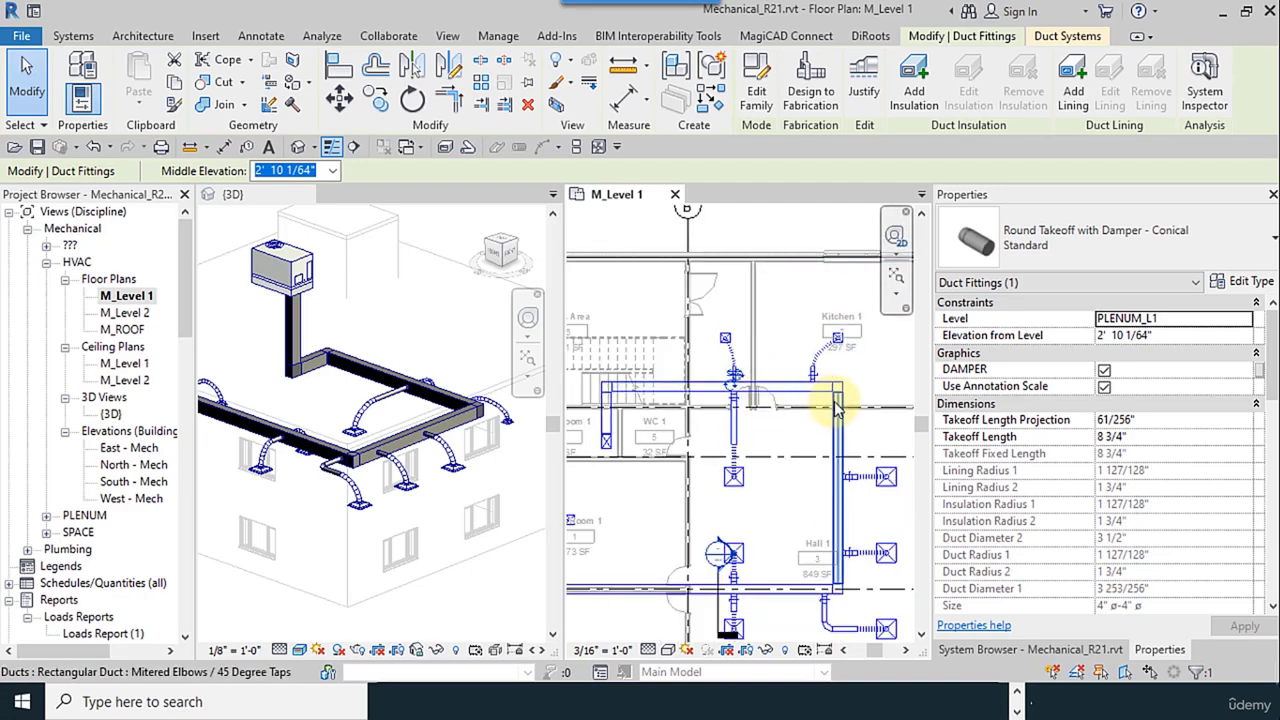
scroll(838, 387, up, 3)
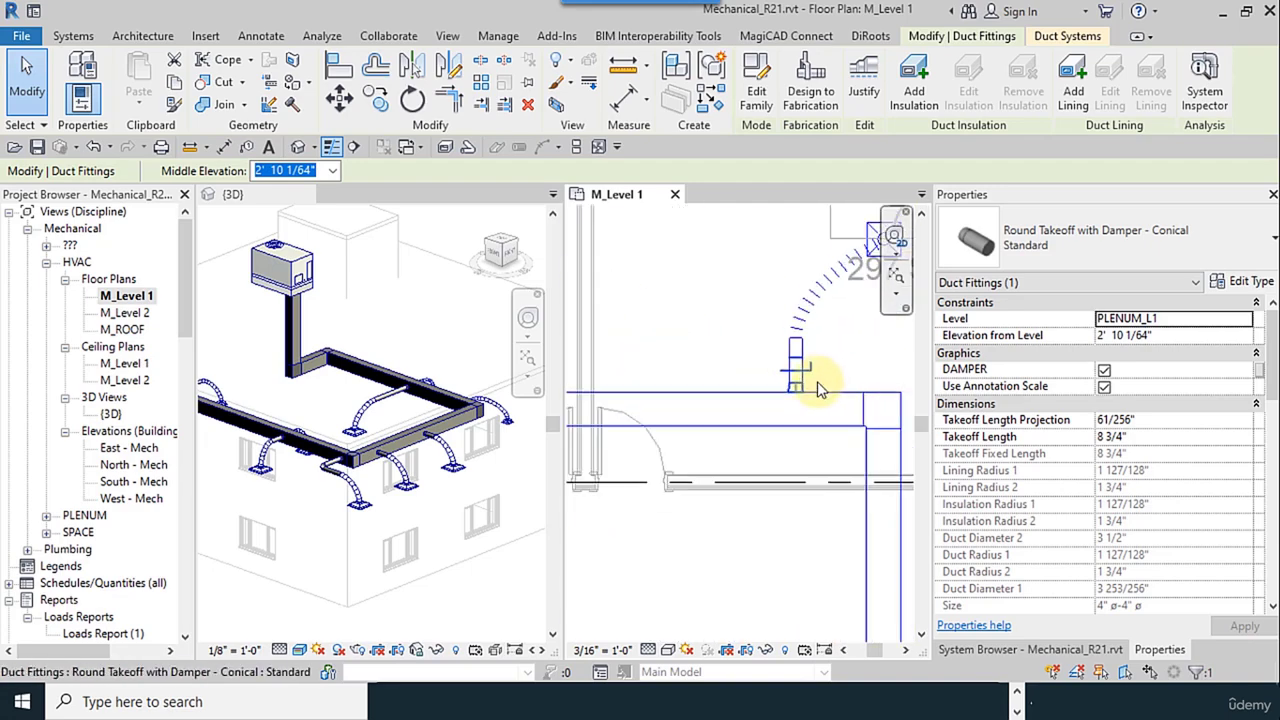
scroll(816, 390, up, 2)
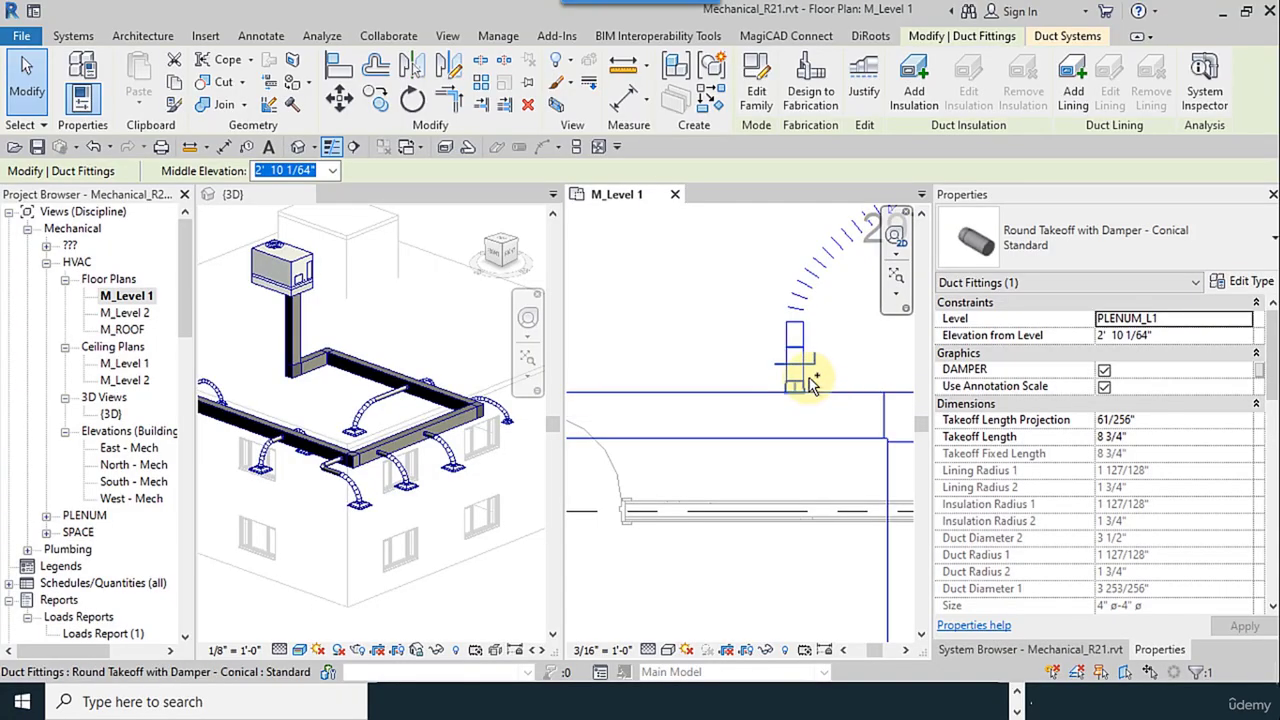
scroll(842, 370, down, 2)
click(646, 409)
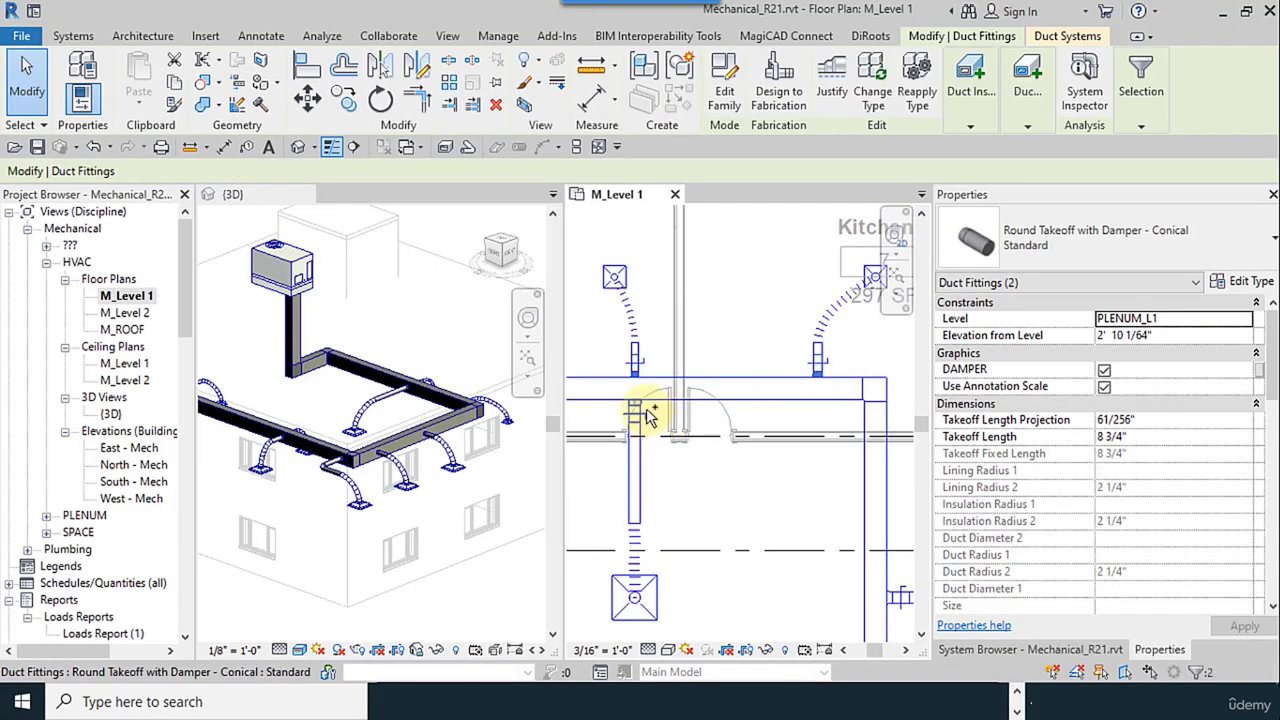
mouse_move(746, 457)
middle_down()
mouse_move(603, 383)
mouse_move(695, 495)
mouse_move(789, 343)
mouse_move(757, 450)
middle_up()
ctrl+click(709, 475)
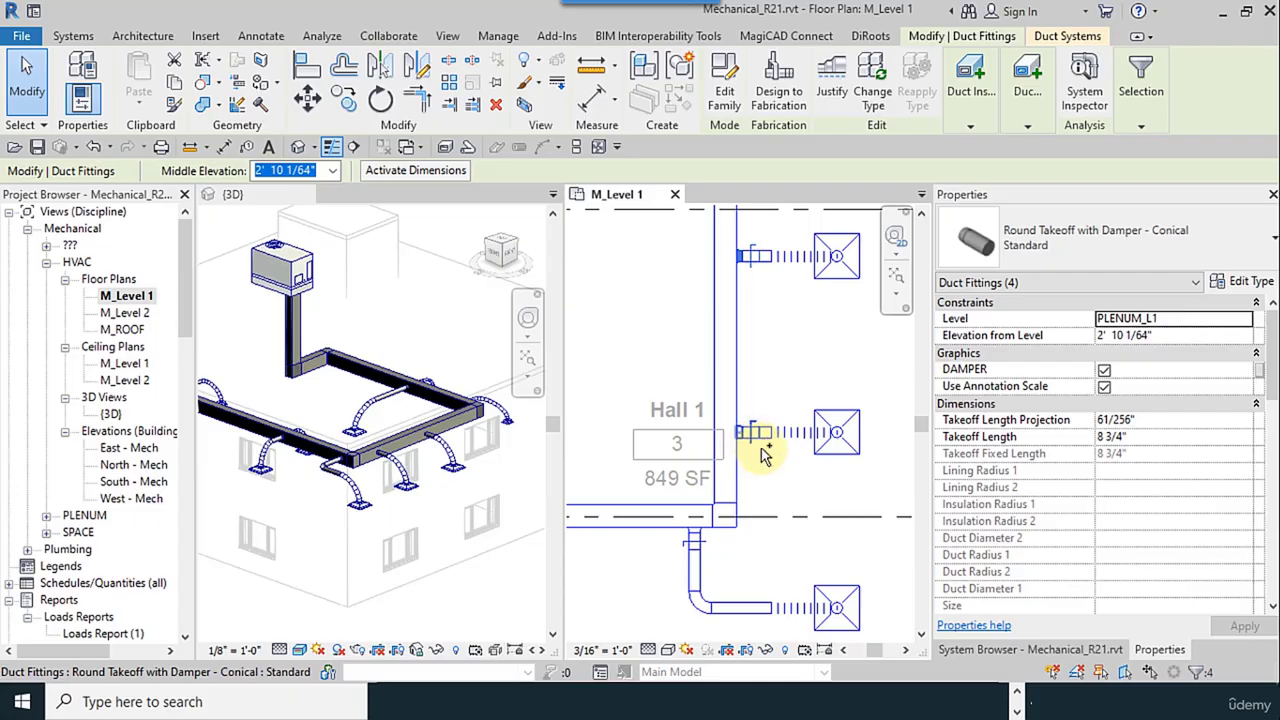
ctrl+click(697, 539)
ctrl+click(705, 545)
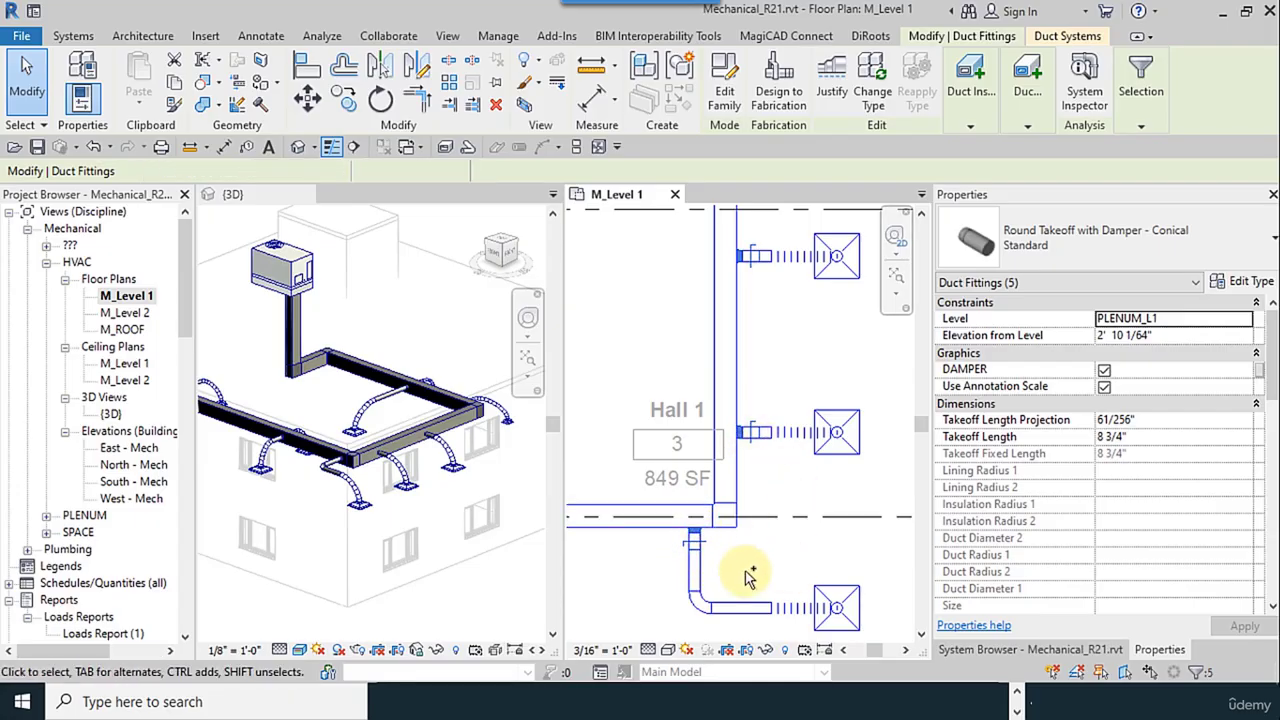
middle_drag(595, 592, 713, 539)
scroll(646, 434, up, 4)
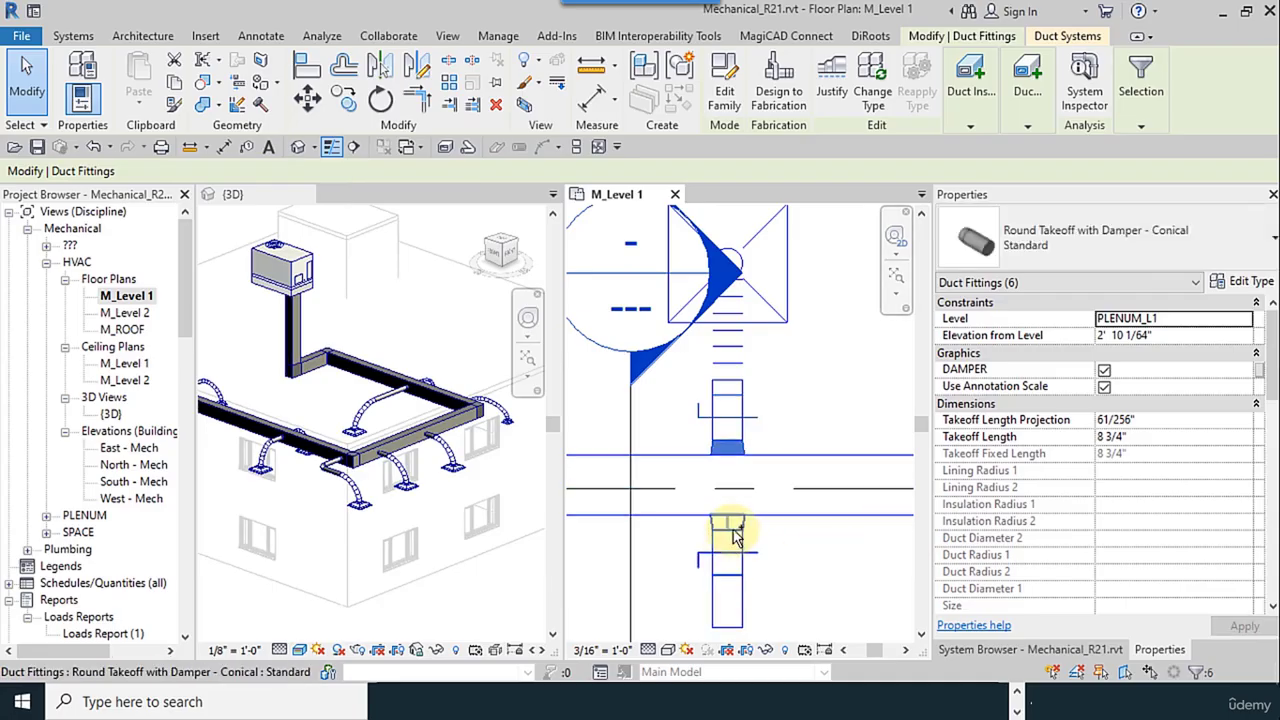
ctrl+click(835, 515)
scroll(851, 523, down, 3)
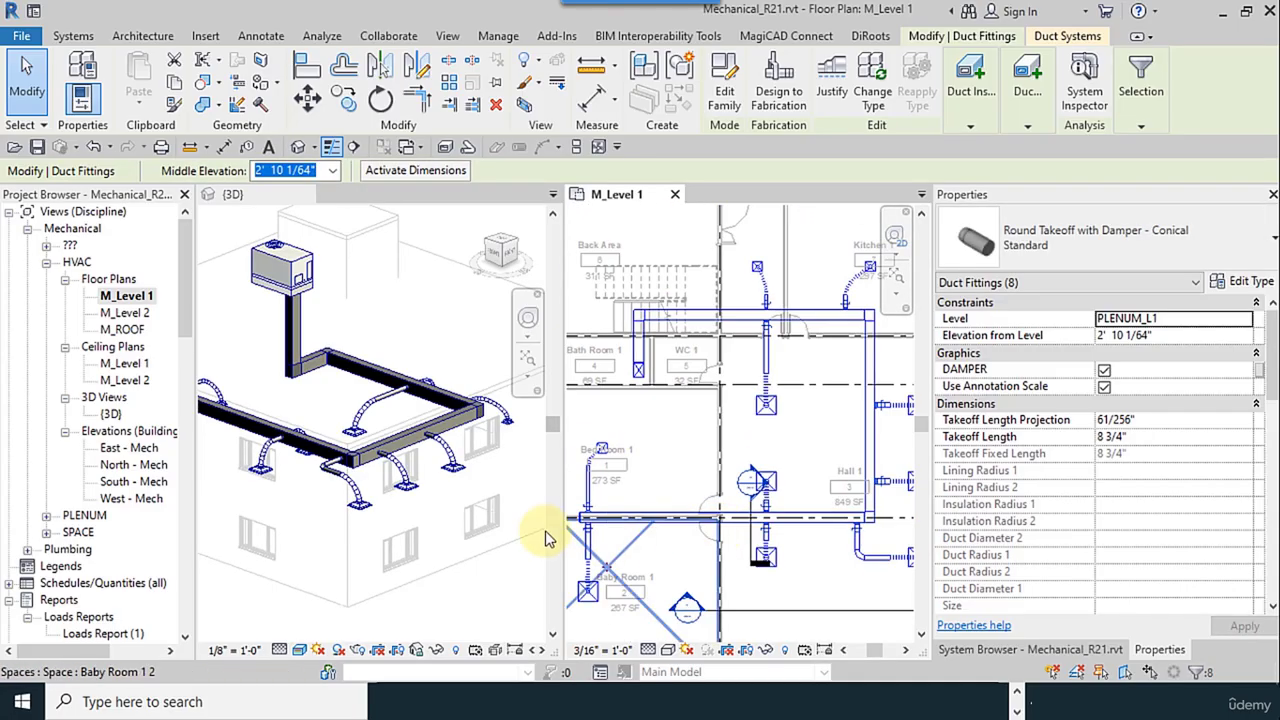
scroll(589, 529, up, 5)
middle_drag(700, 552, 889, 560)
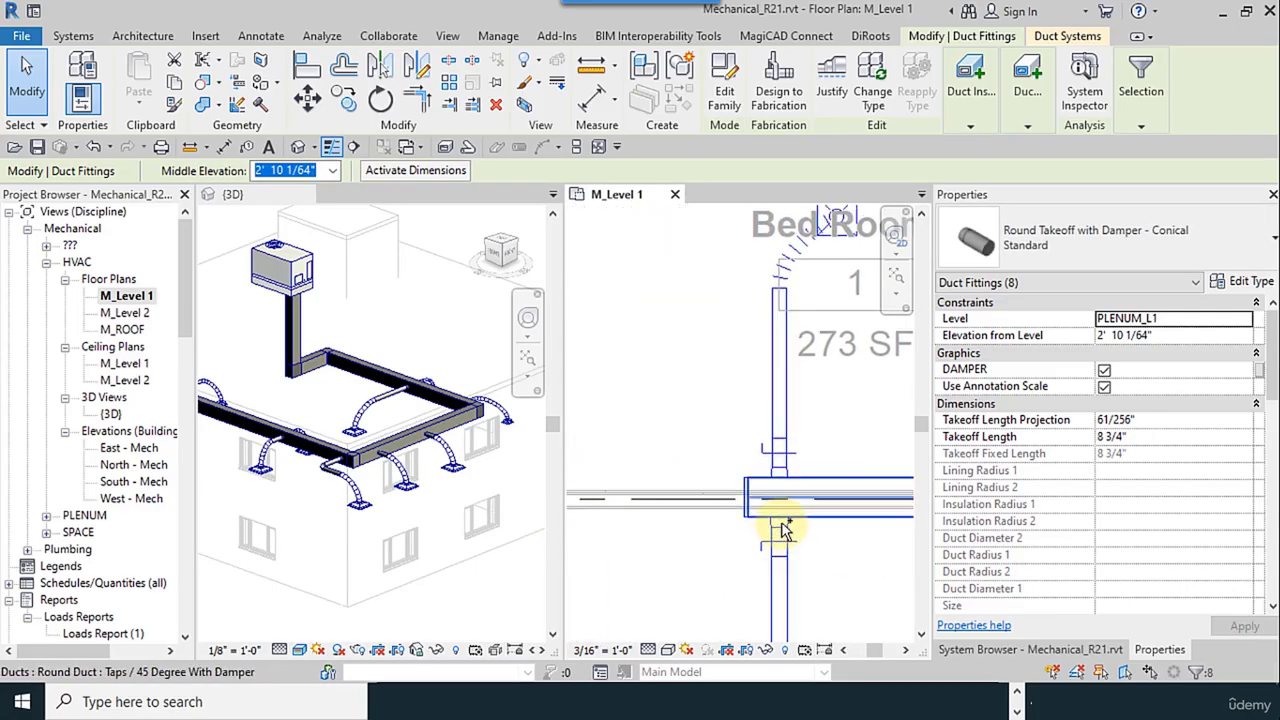
scroll(790, 527, up, 3)
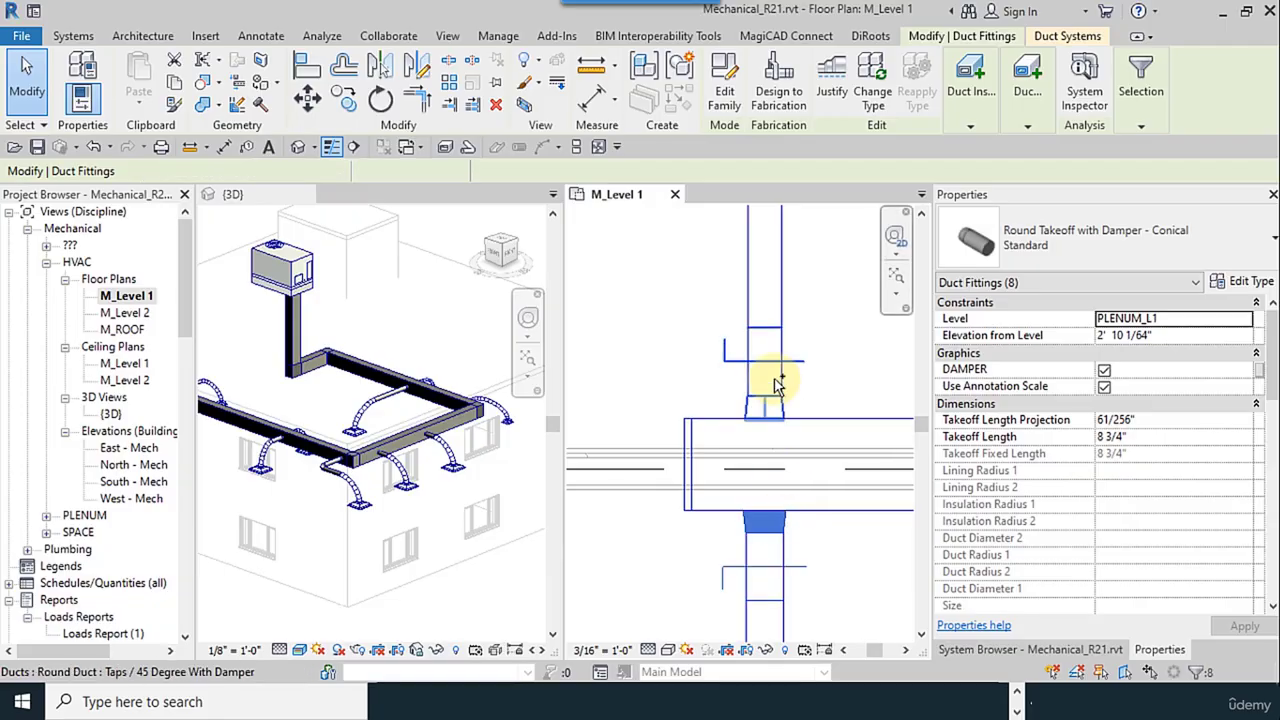
ctrl+click(787, 410)
click(1090, 252)
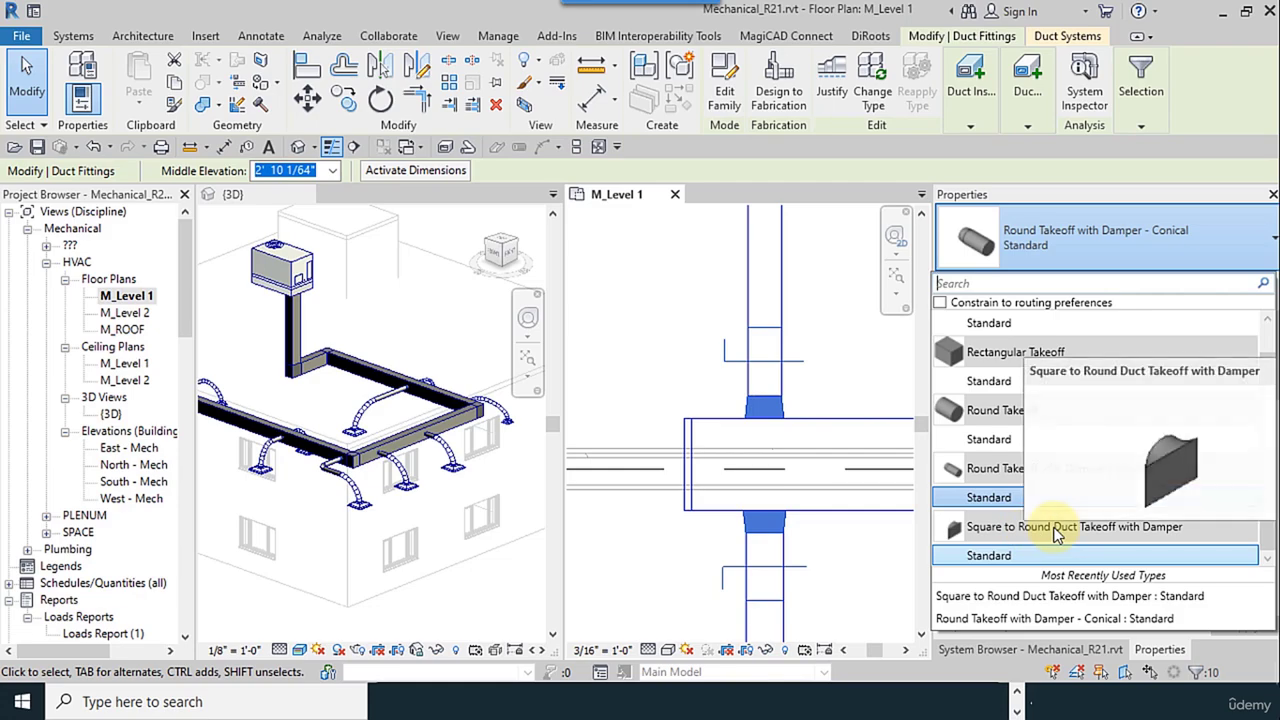
click(991, 558)
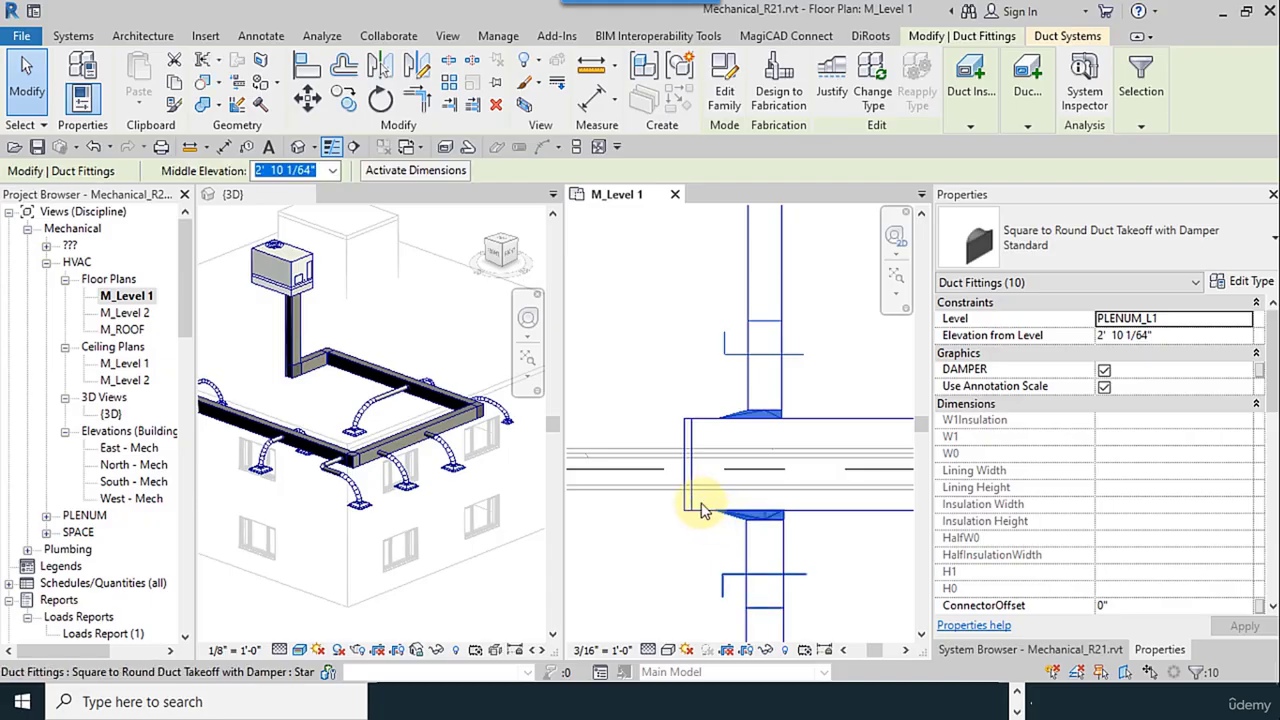
Step: Flip the Bed Room 1 and Baby Room 1 branch takeoffs so their slanted sides face along the main duct toward Hall 1
click(657, 371)
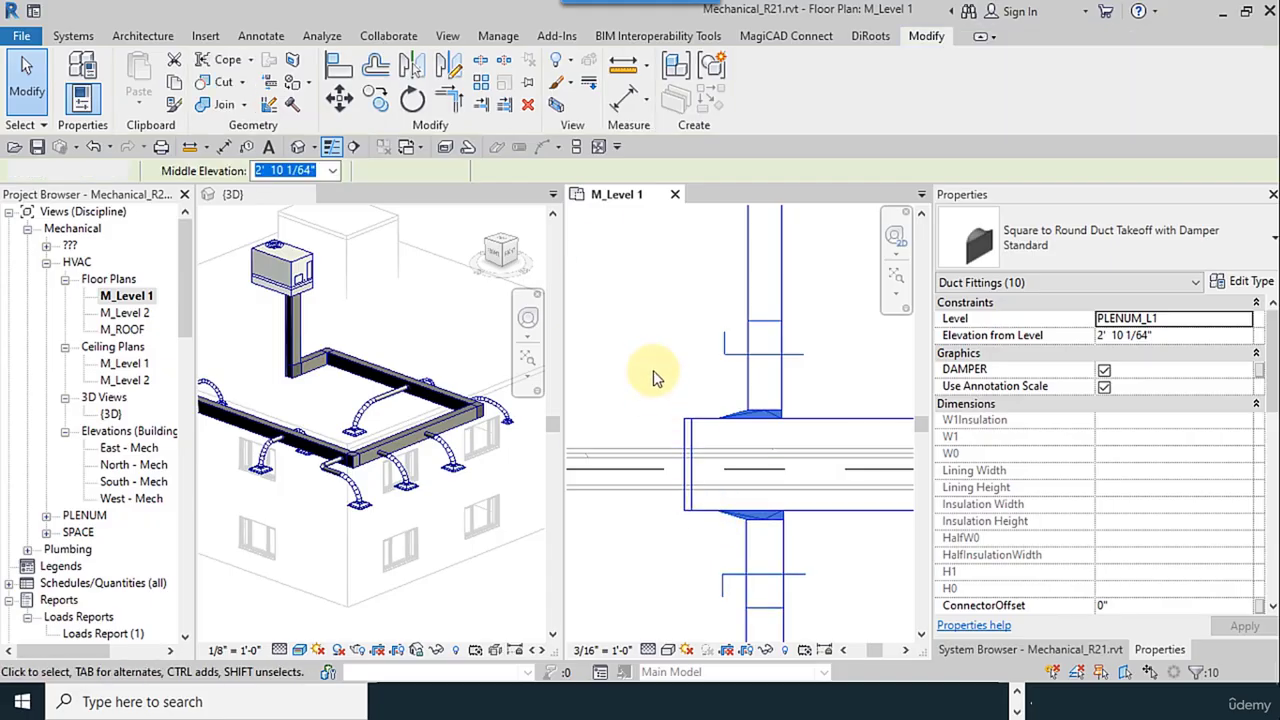
click(808, 421)
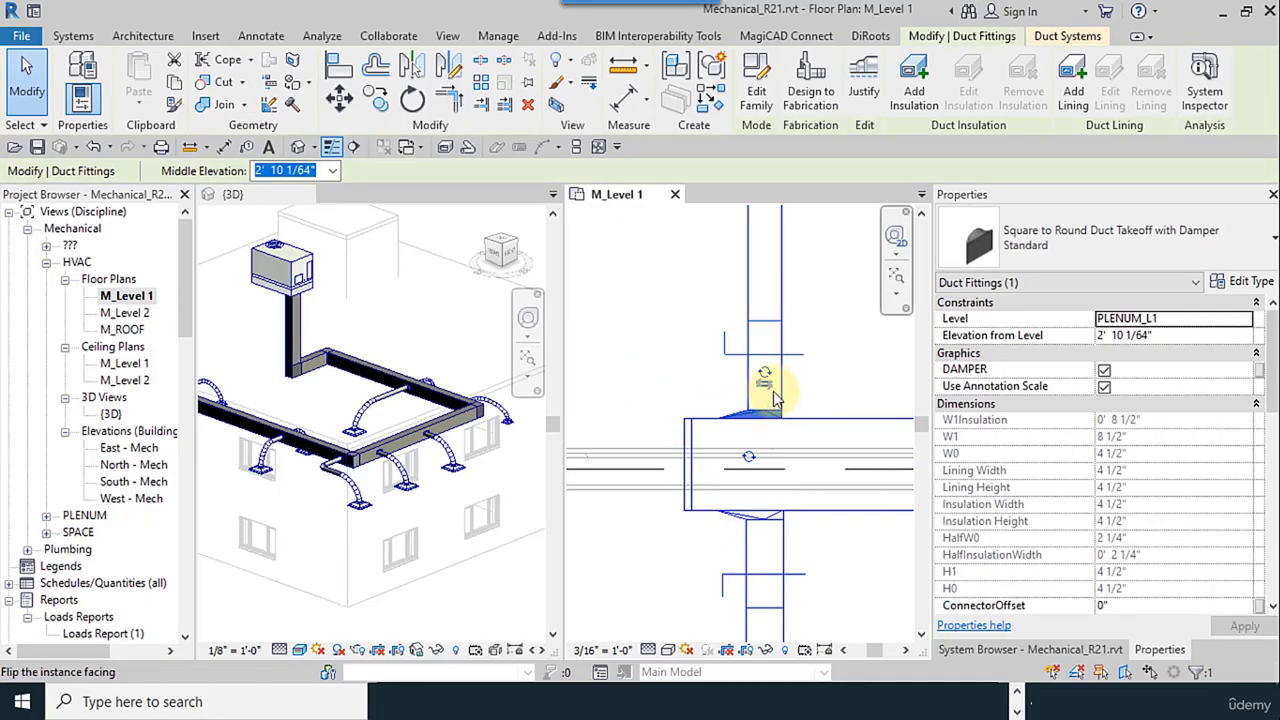
click(776, 518)
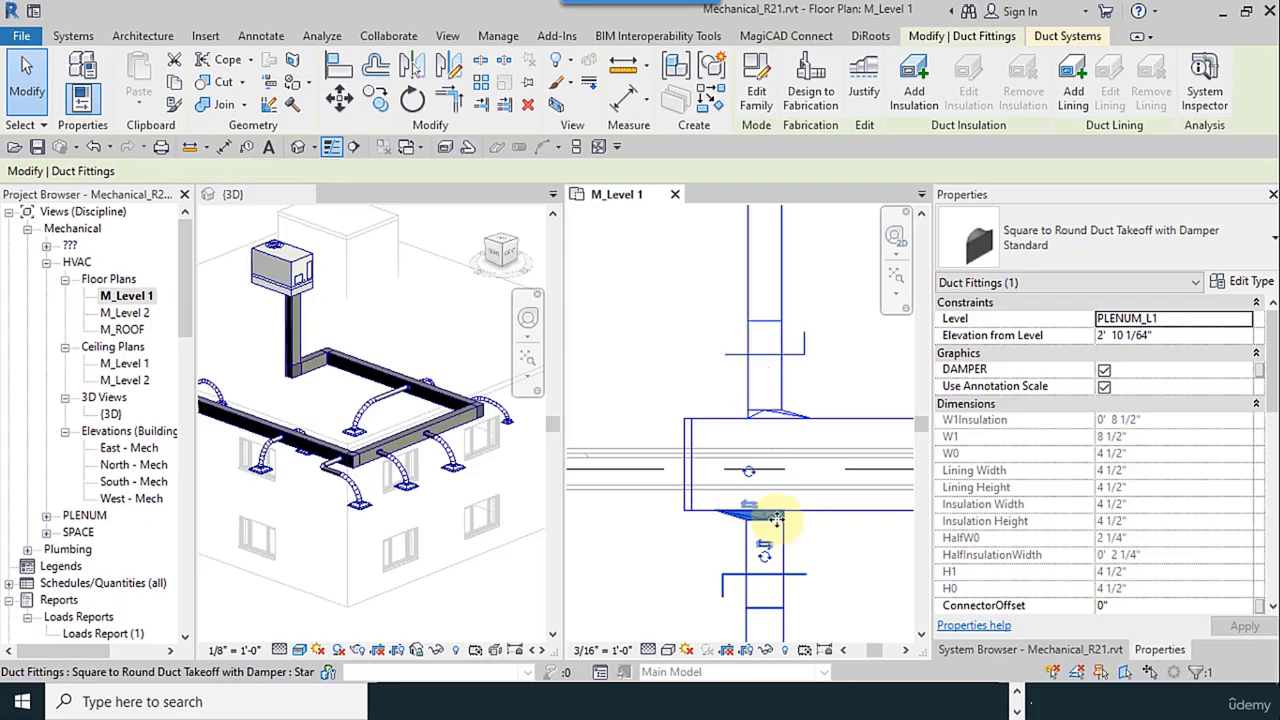
Step: Flip the Hall 1 branch takeoff on the underside of the lower main duct, opposite the section marker, toward the duct corner
scroll(620, 488, down, 5)
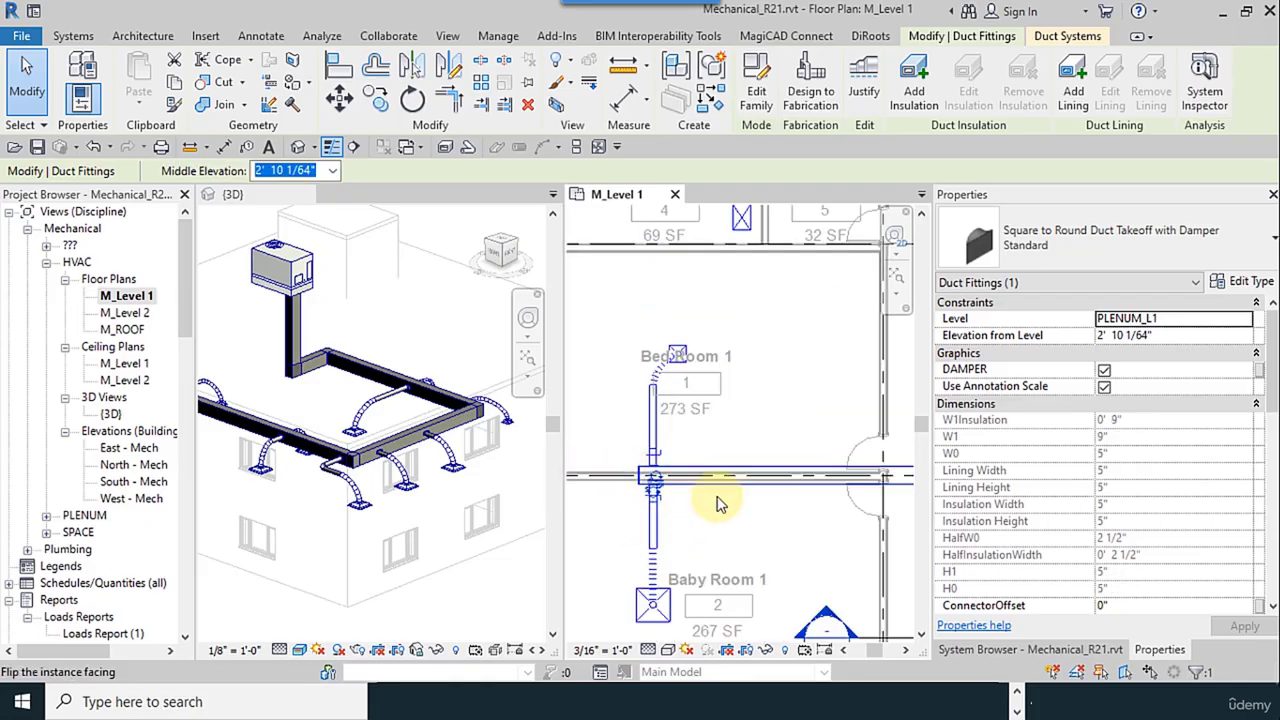
middle_drag(623, 486, 560, 508)
scroll(785, 518, down, 3)
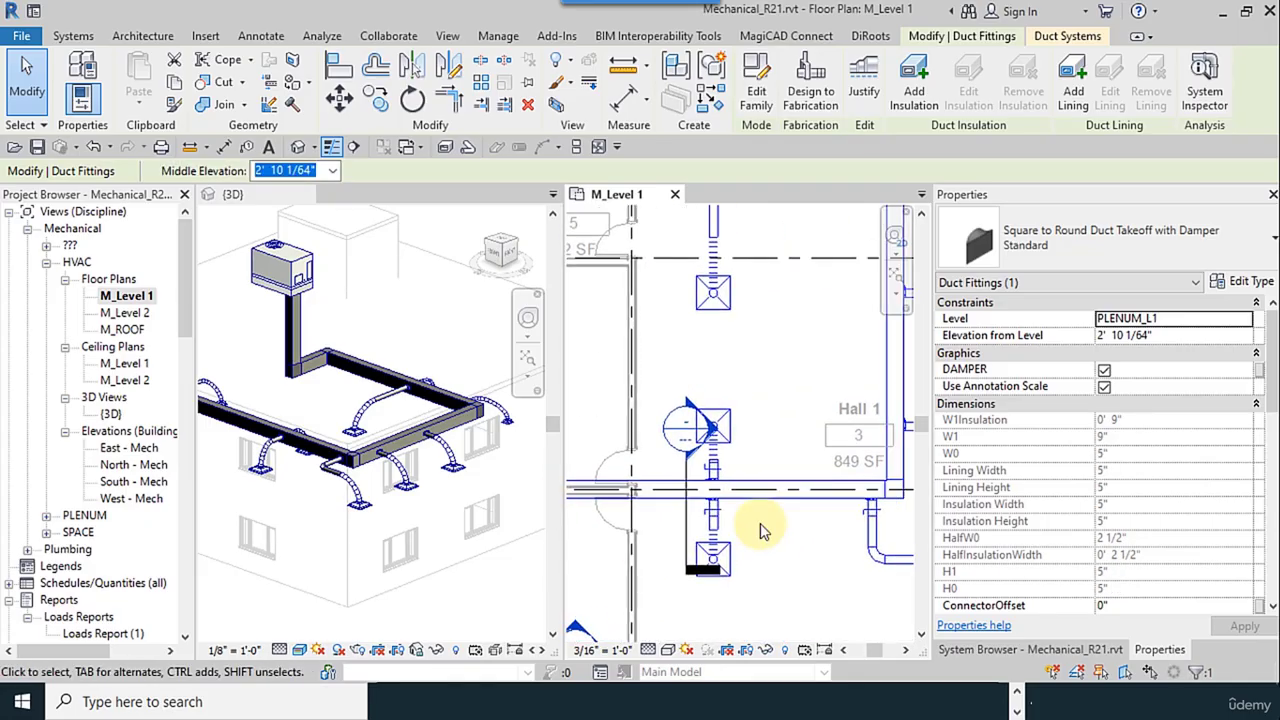
middle_drag(737, 529, 700, 586)
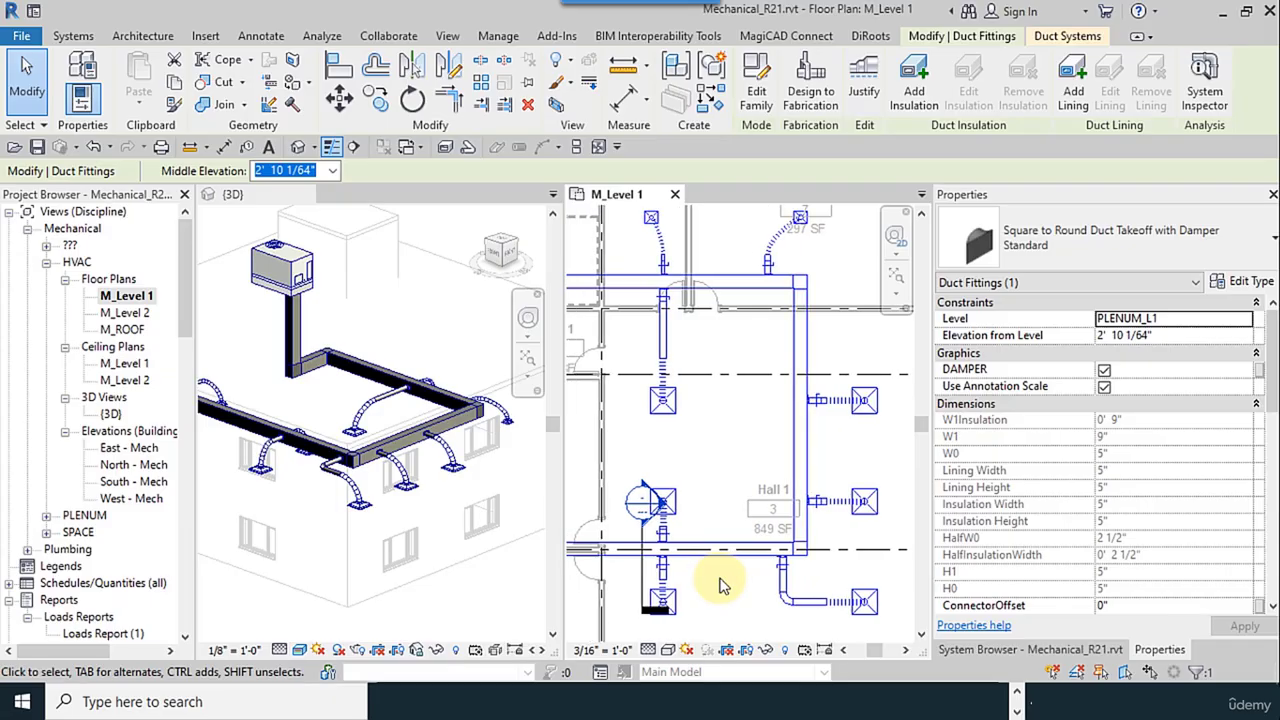
scroll(680, 545, up, 5)
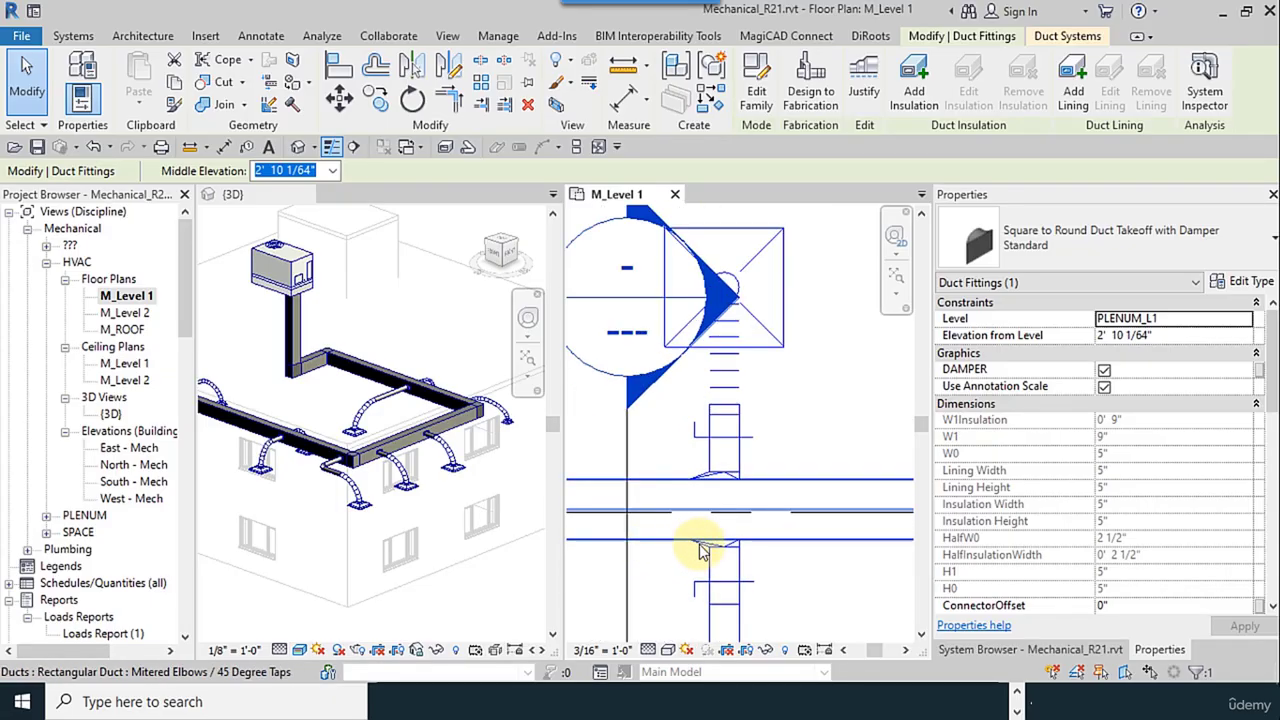
click(740, 578)
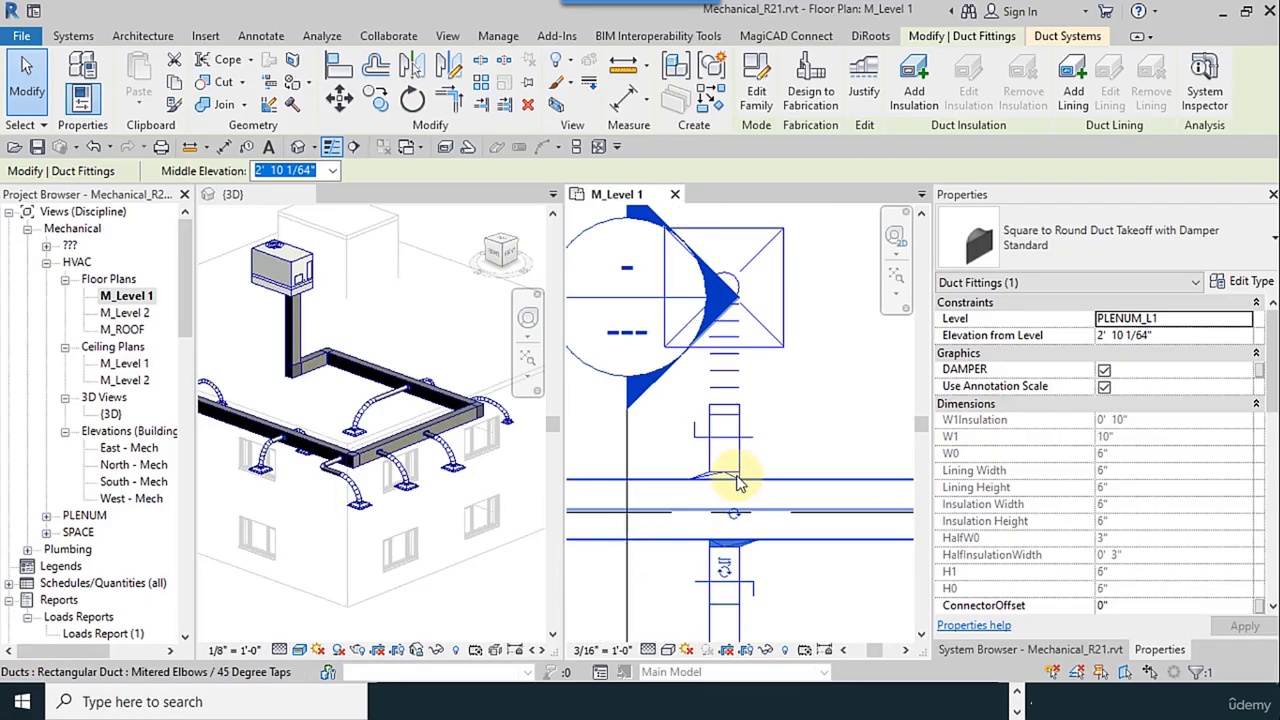